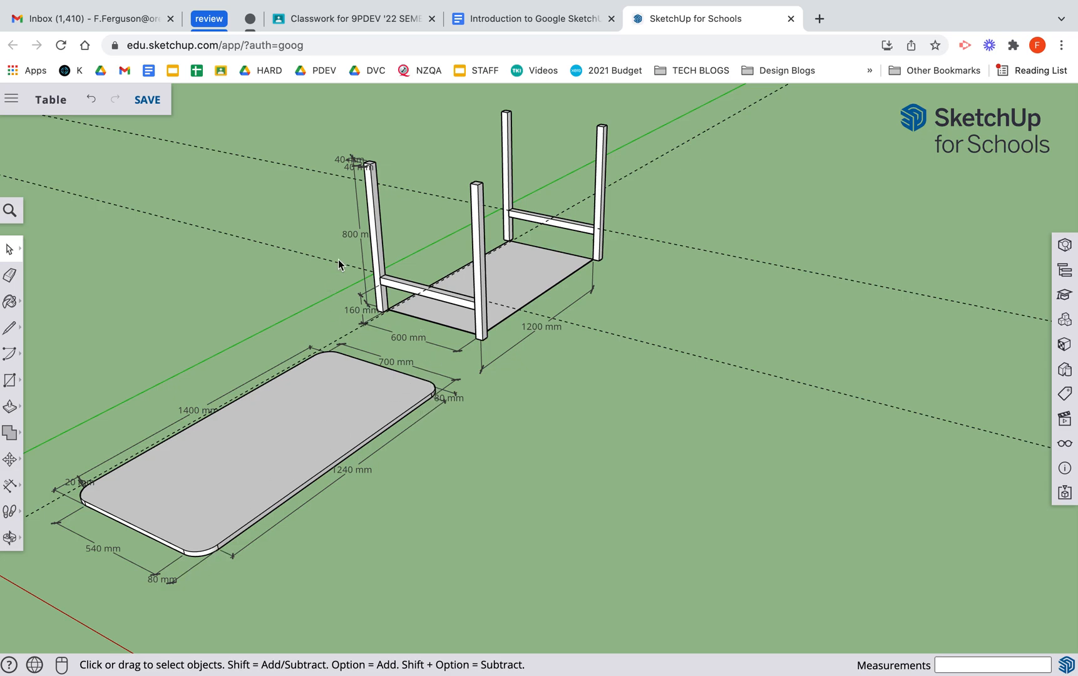
Step: Examine the finished table legs, crossbars and rounded tabletop together with their dimensions
{"action": "scroll", "coordinate": [370, 164], "scroll_direction": "up", "scroll_amount": 10}
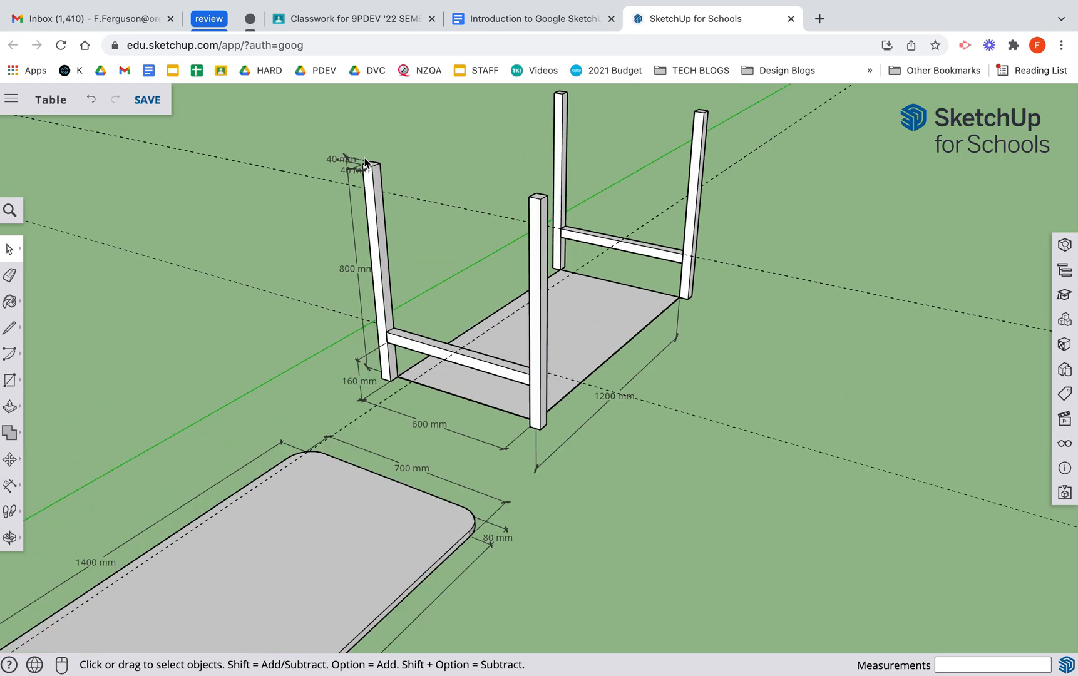
{"action": "scroll", "coordinate": [464, 488], "scroll_direction": "down", "scroll_amount": 8}
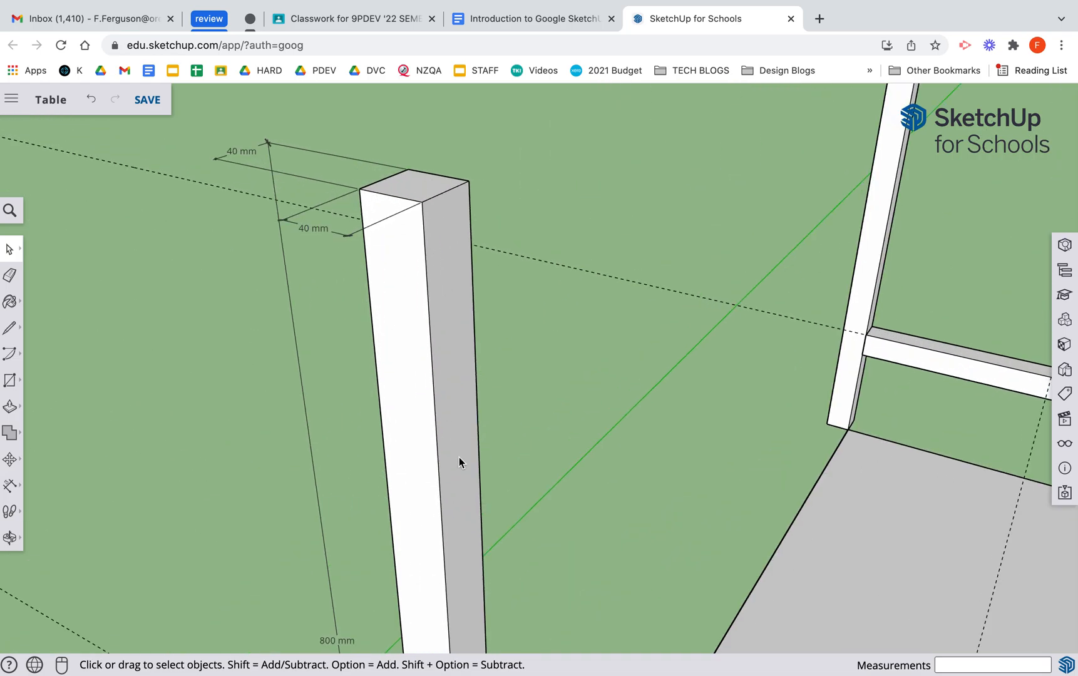
{"action": "scroll", "coordinate": [583, 608], "scroll_direction": "down", "scroll_amount": 3}
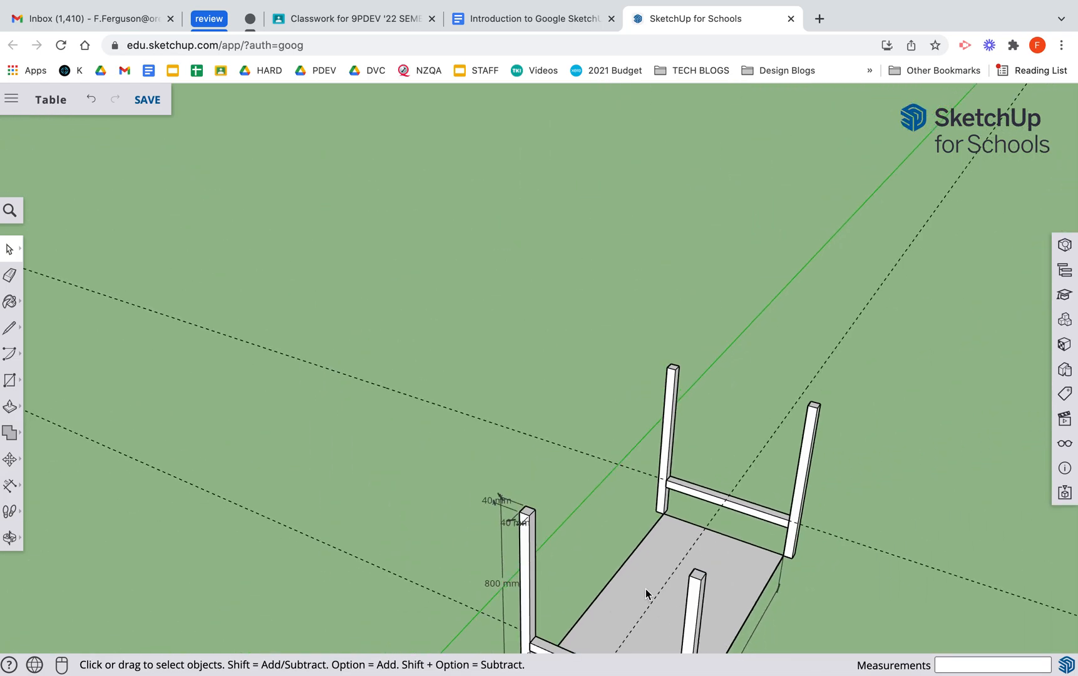
{"action": "key", "text": "h"}
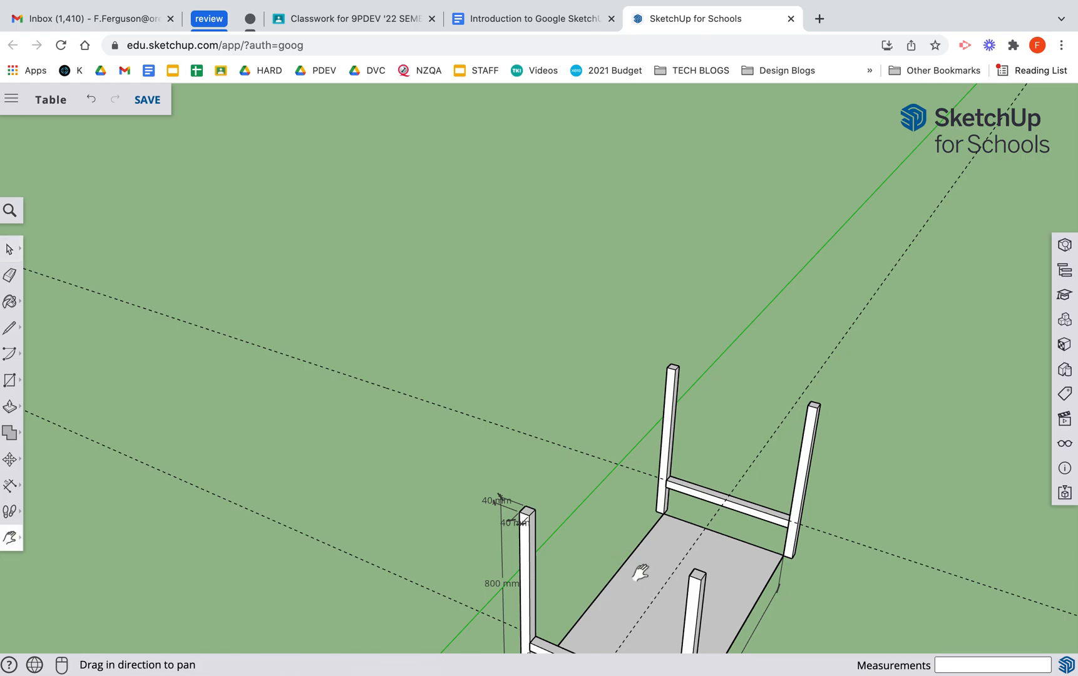
{"action": "left_click_drag", "start_coordinate": [642, 573], "coordinate": [521, 194]}
{"action": "scroll", "coordinate": [621, 401], "scroll_direction": "up", "scroll_amount": 3}
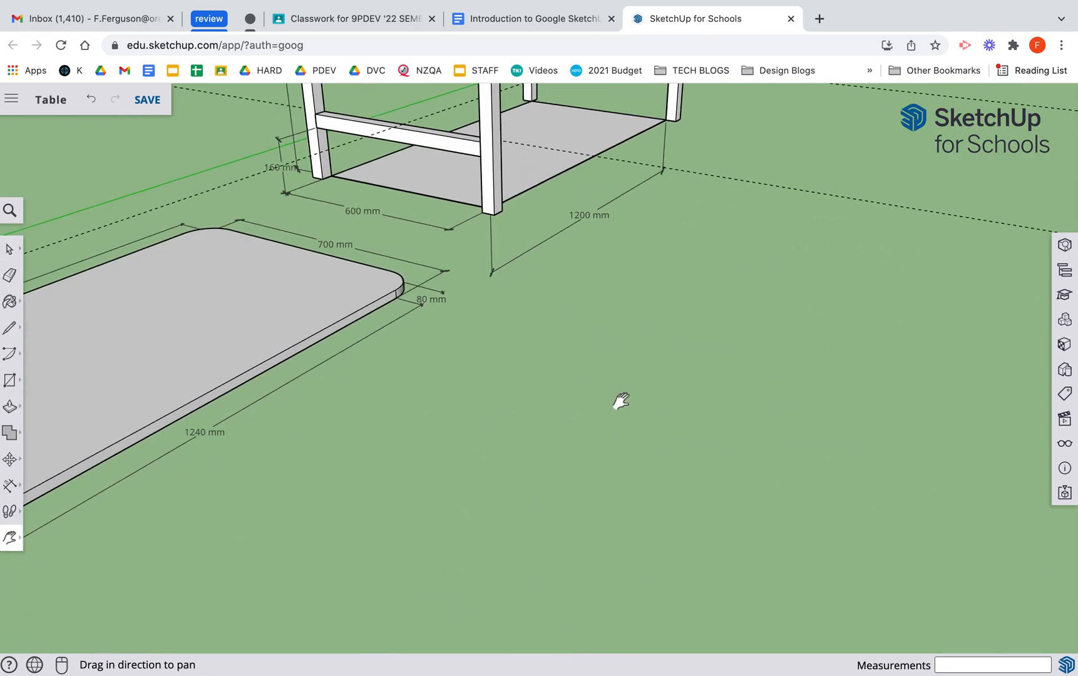
{"action": "scroll", "coordinate": [621, 401], "scroll_direction": "down", "scroll_amount": 8}
{"action": "middle_click_drag", "start_coordinate": [857, 368], "coordinate": [905, 373]}
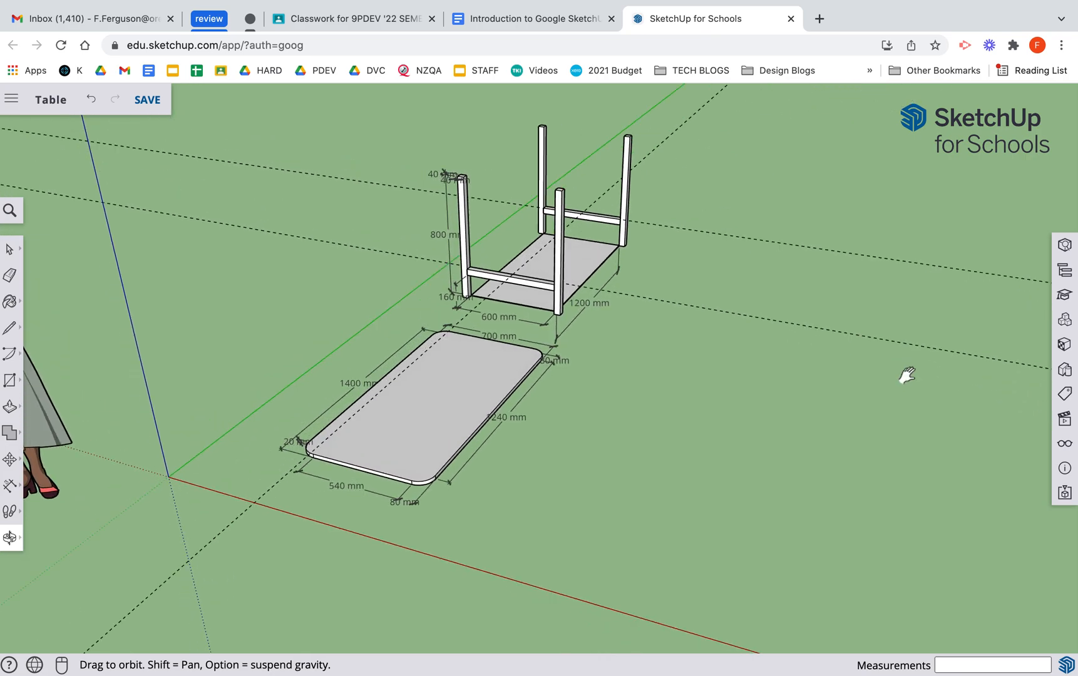
Step: Draw a 700 by 1400 mm rectangle on the ground beside the finished tabletop
{"action": "left_click", "coordinate": [11, 384]}
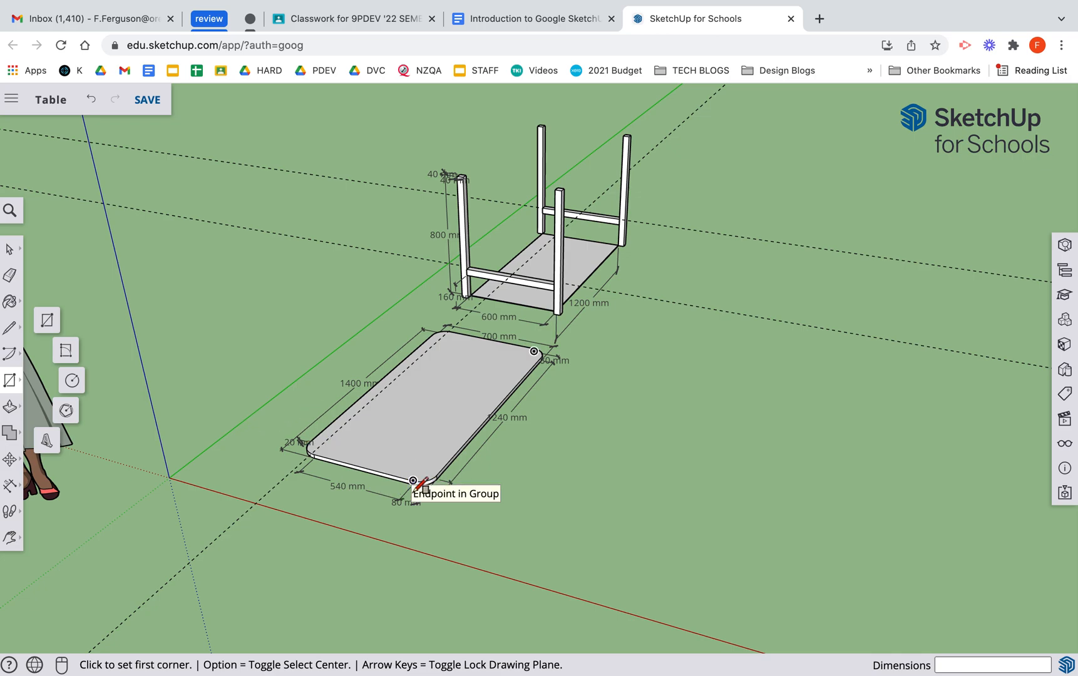
{"action": "left_click", "coordinate": [520, 509]}
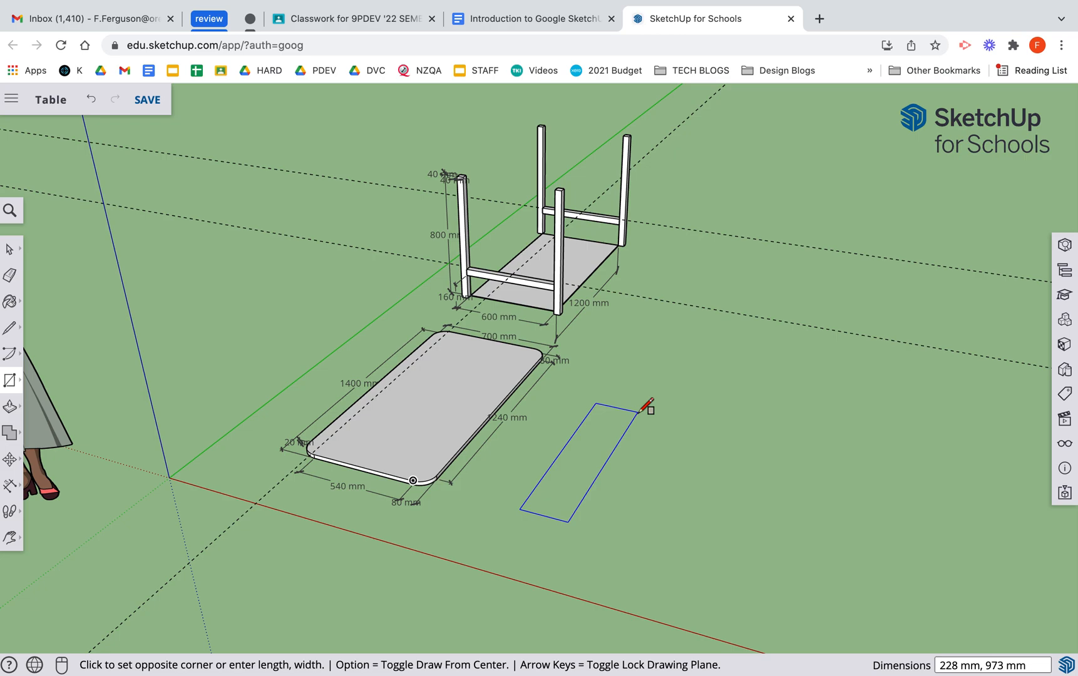
{"action": "type", "text": "70"}
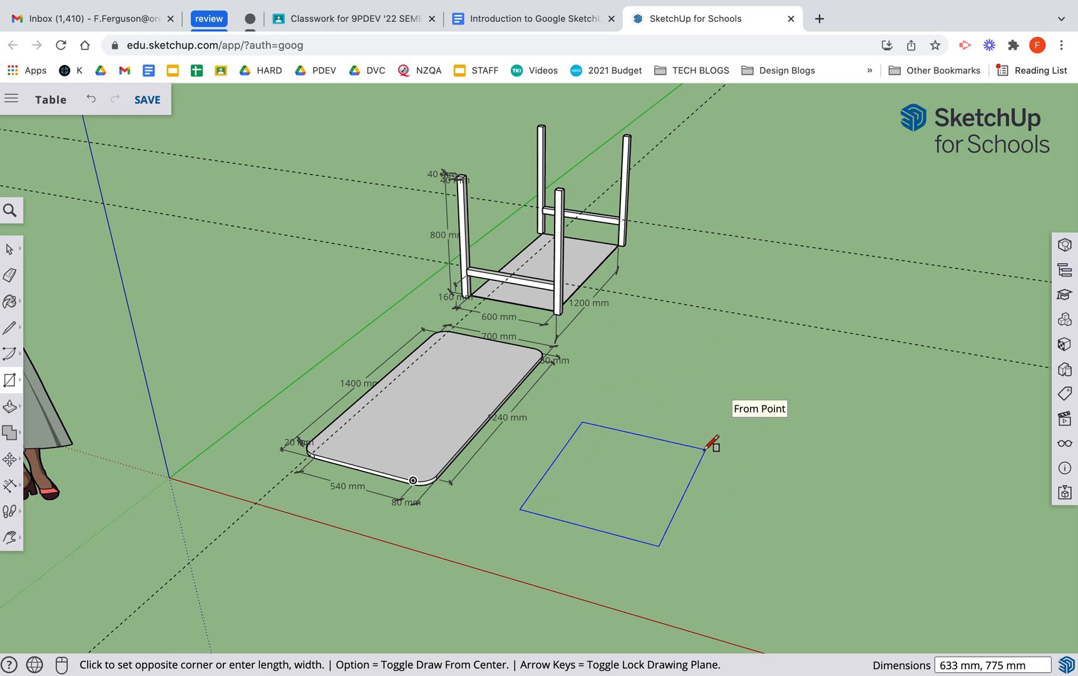
{"action": "type", "text": "700, 1400"}
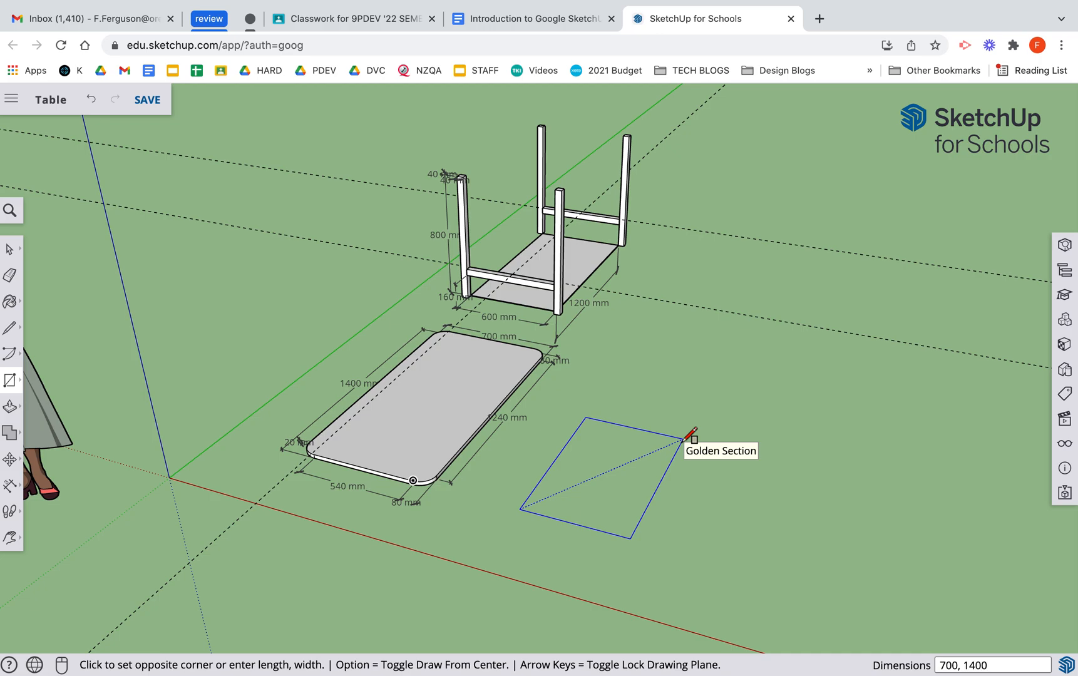
{"action": "key", "text": "Return"}
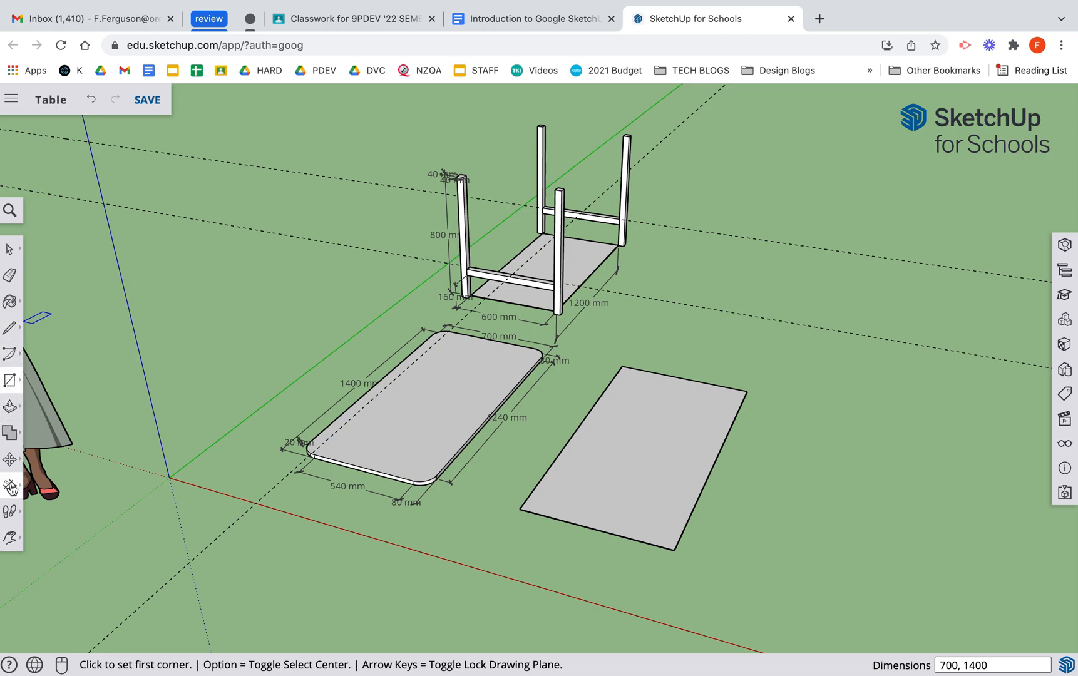
Step: Place a guide point on the new rectangle's long outer edge, 80 mm from its near corner
{"action": "left_click", "coordinate": [10, 487]}
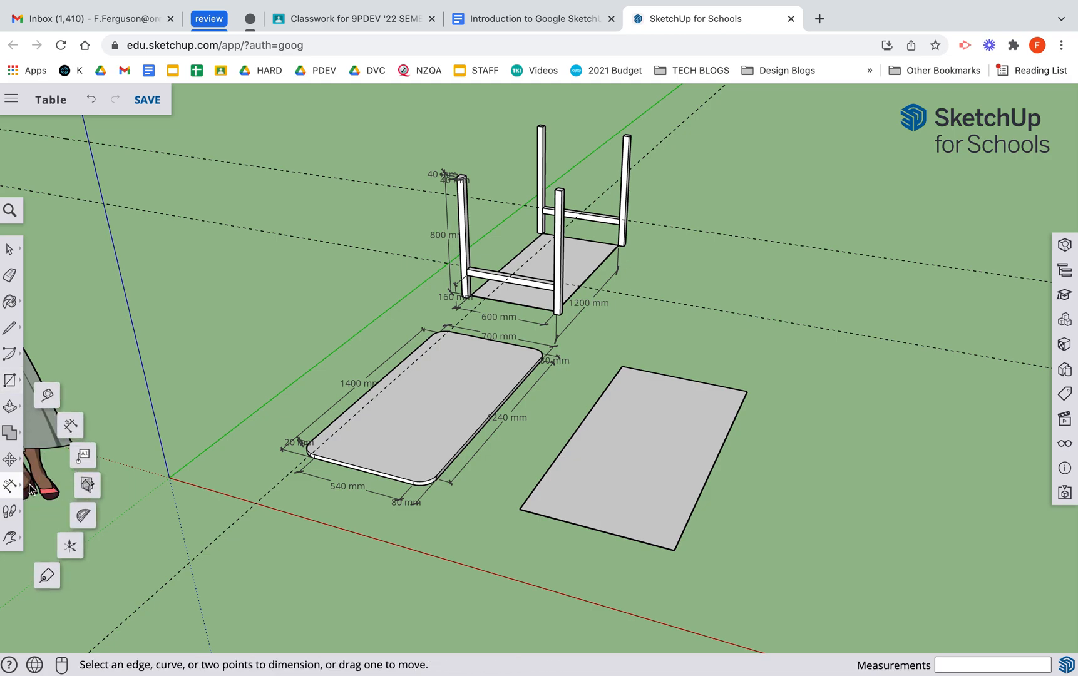
{"action": "left_click", "coordinate": [47, 395]}
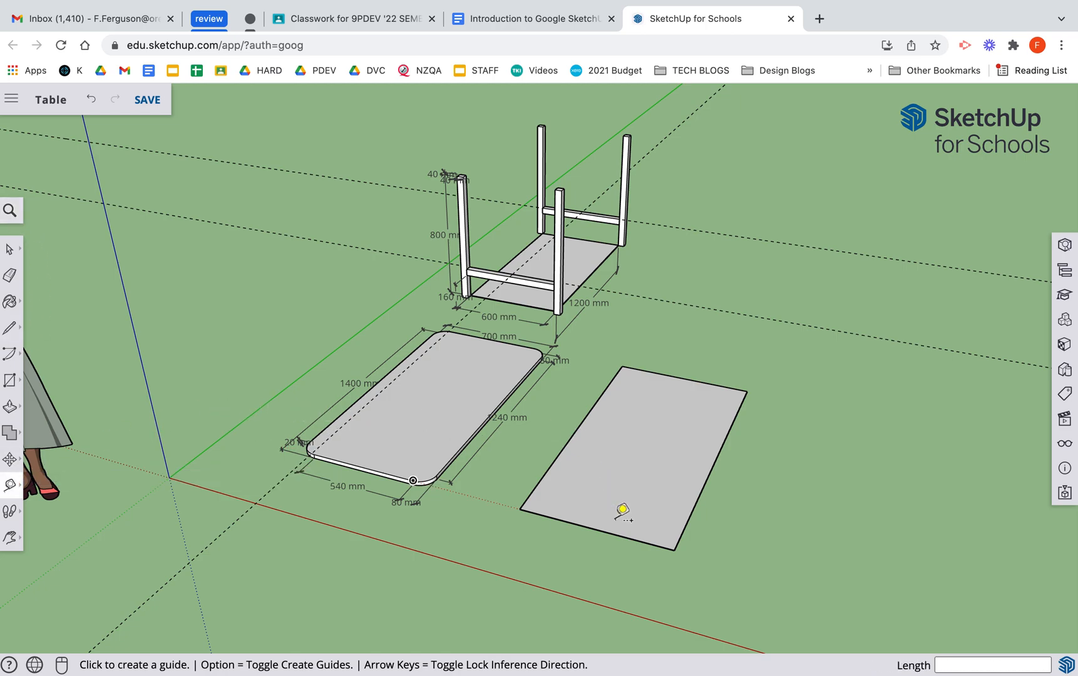
{"action": "key", "text": "space"}
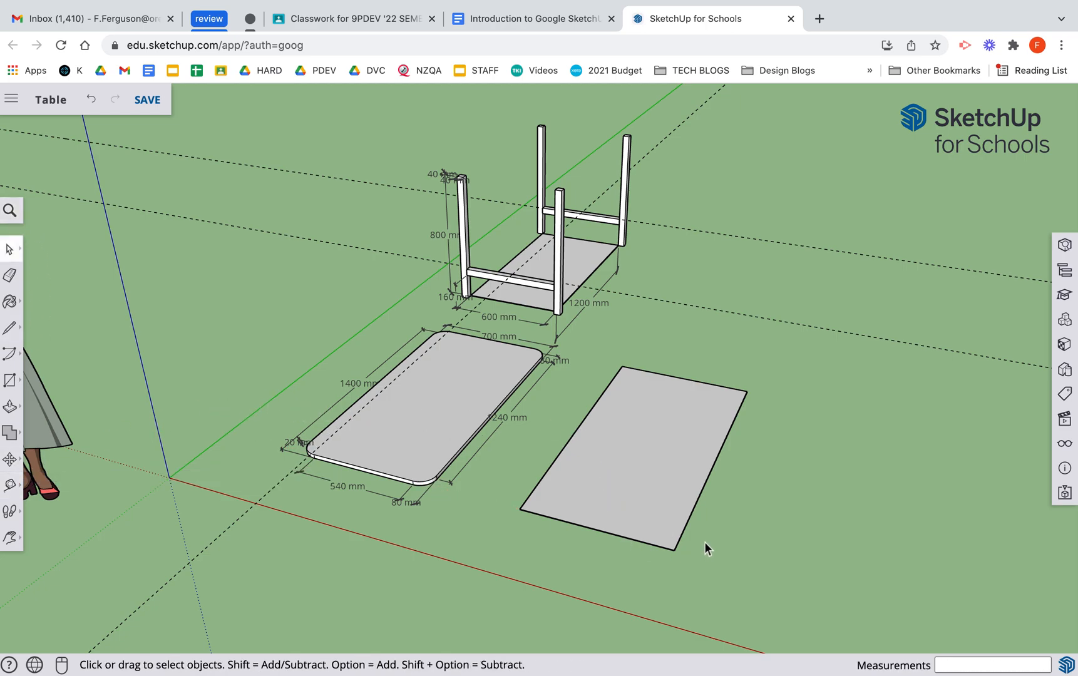
{"action": "key", "text": "t"}
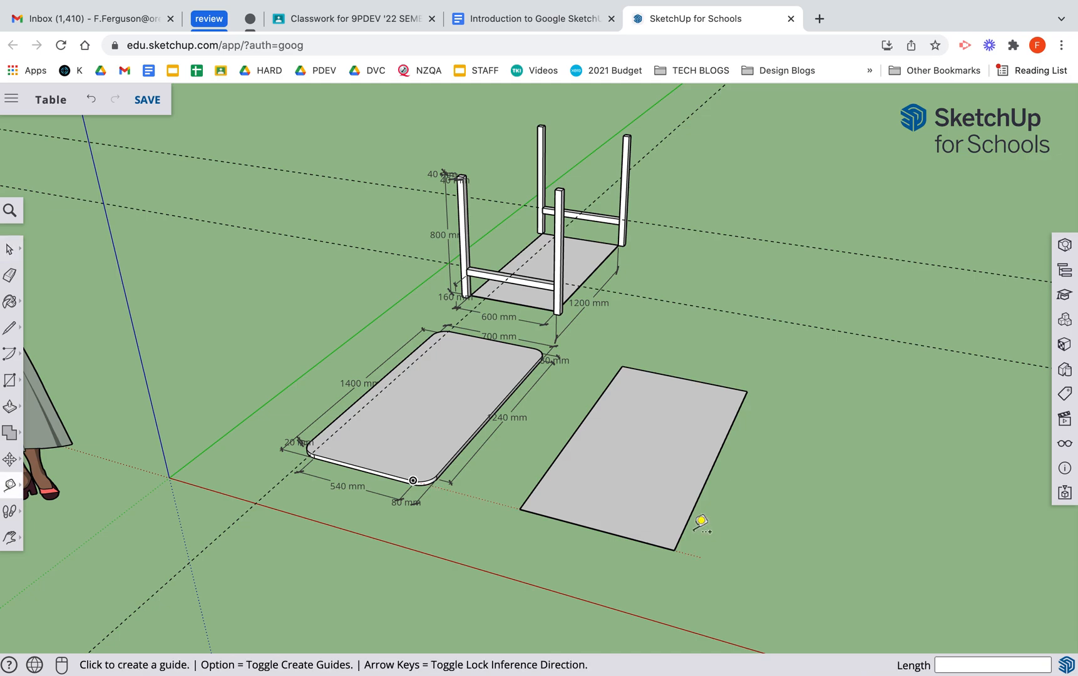
{"action": "left_click", "coordinate": [675, 550]}
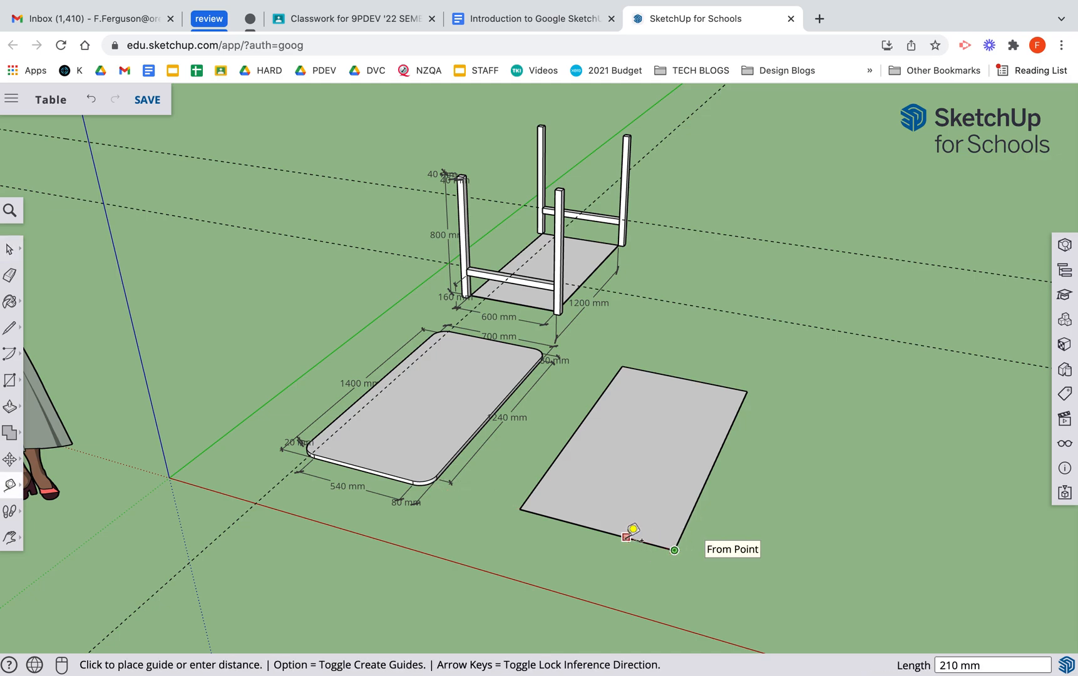
{"action": "scroll", "coordinate": [448, 517], "scroll_direction": "up", "scroll_amount": 5}
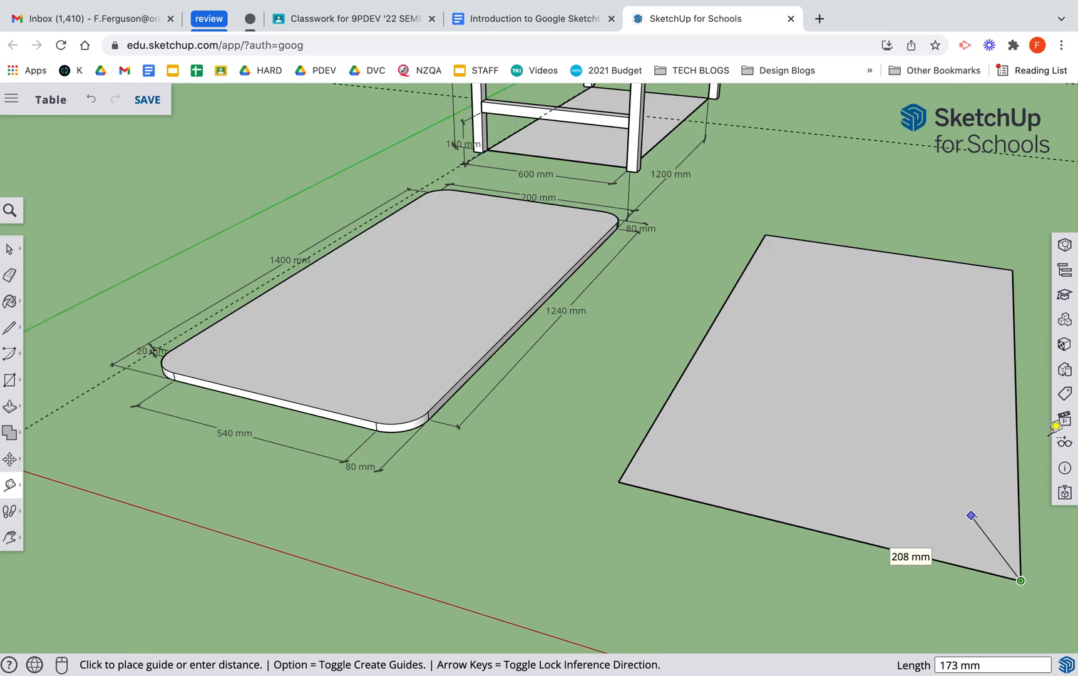
{"action": "type", "text": "700"}
{"action": "key", "text": "Return"}
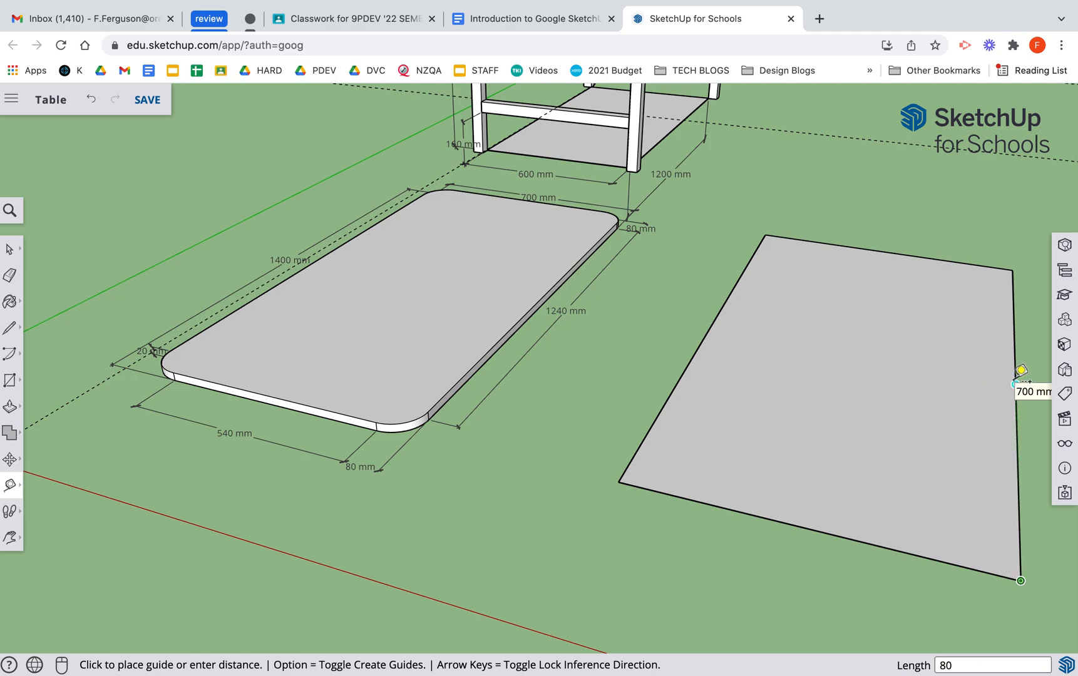
{"action": "key", "text": "Return"}
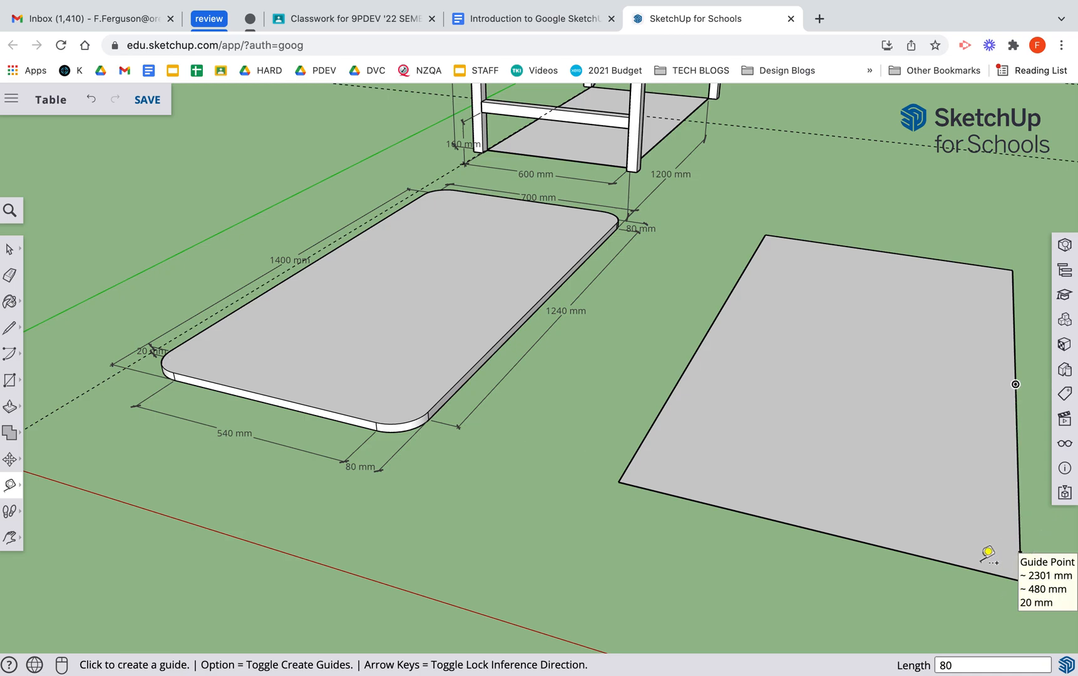
Step: Add a guide 80 mm inward from the long edge's guide point, parallel to the near short edge
{"action": "key", "text": "o"}
{"action": "left_click_drag", "start_coordinate": [958, 579], "coordinate": [811, 559]}
{"action": "key", "text": "t"}
{"action": "left_click", "coordinate": [766, 578]}
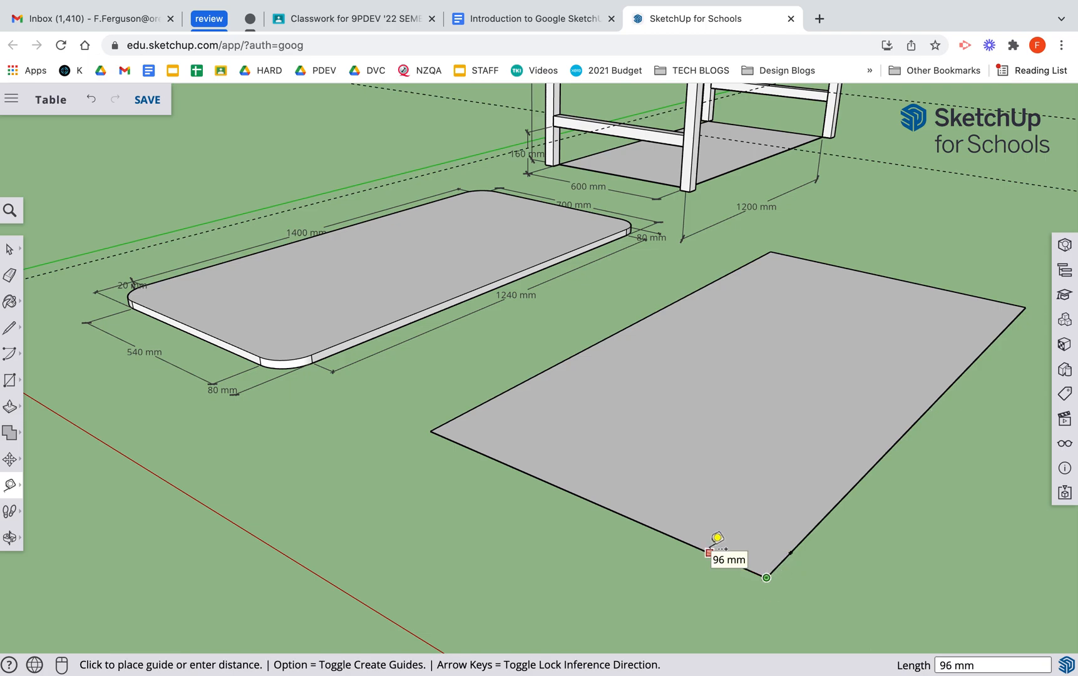
{"action": "left_click", "coordinate": [713, 551]}
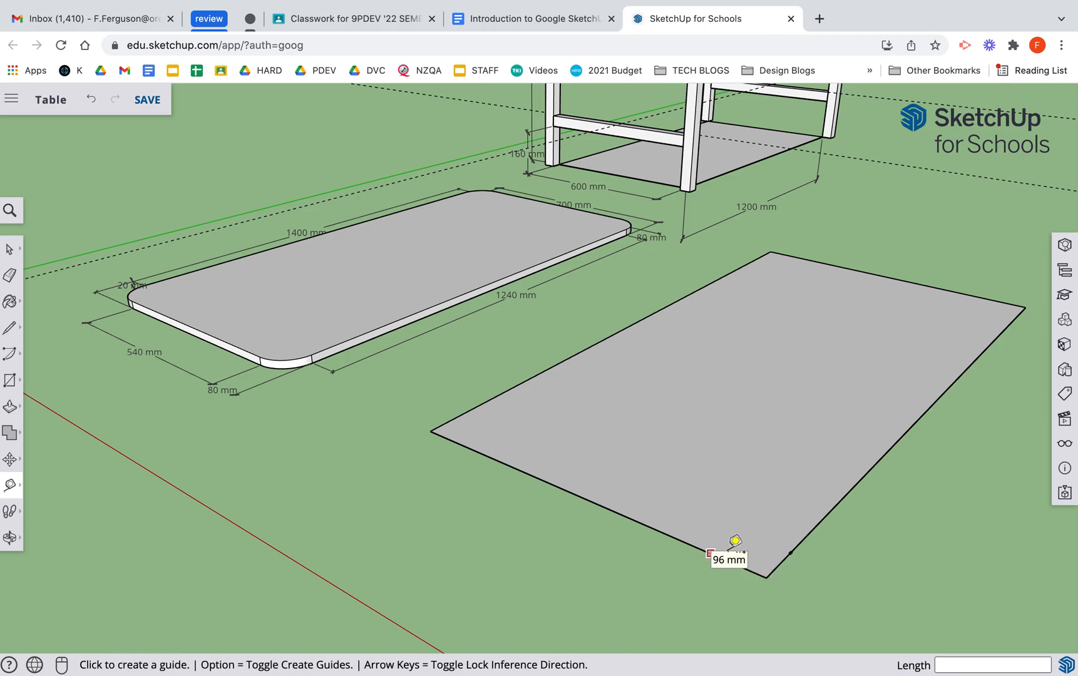
{"action": "left_click", "coordinate": [790, 552]}
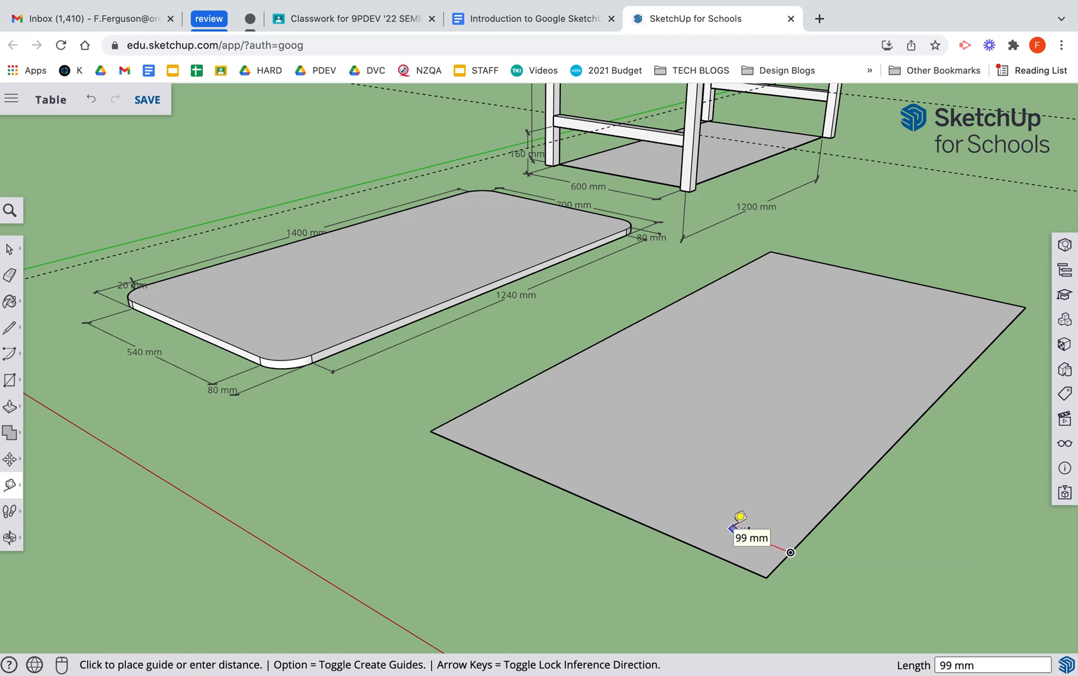
{"action": "key", "text": "Return"}
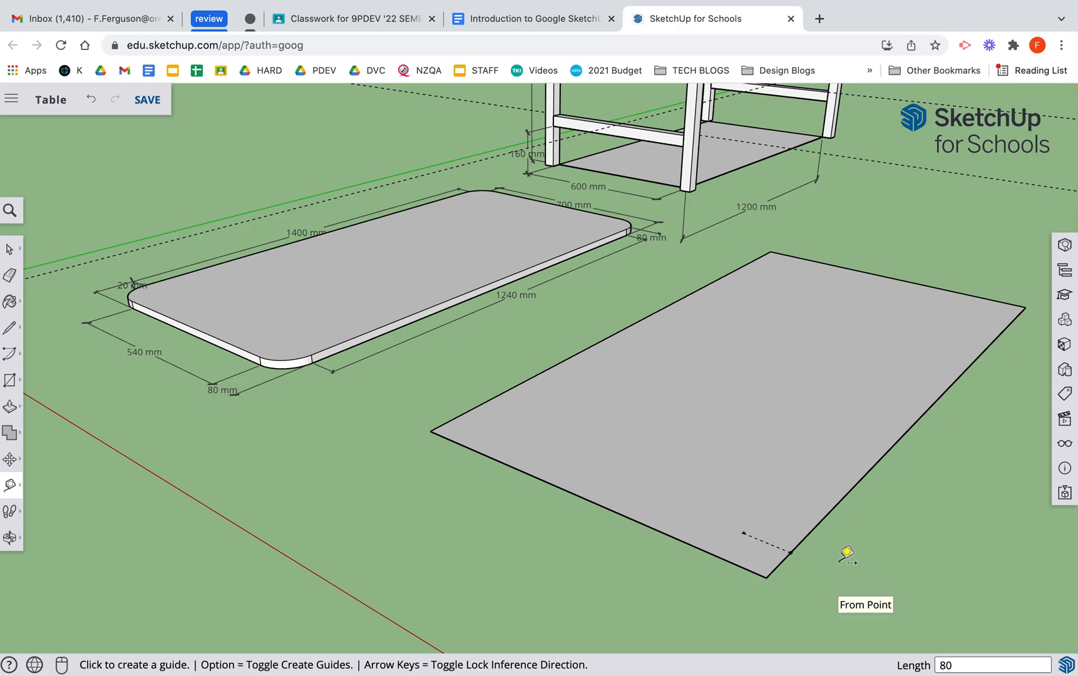
Step: Draw a quarter-circle arc across the near corner, centred on the inner guide point and starting at the long edge's guide point
{"action": "middle_click_drag", "start_coordinate": [842, 550], "coordinate": [915, 561]}
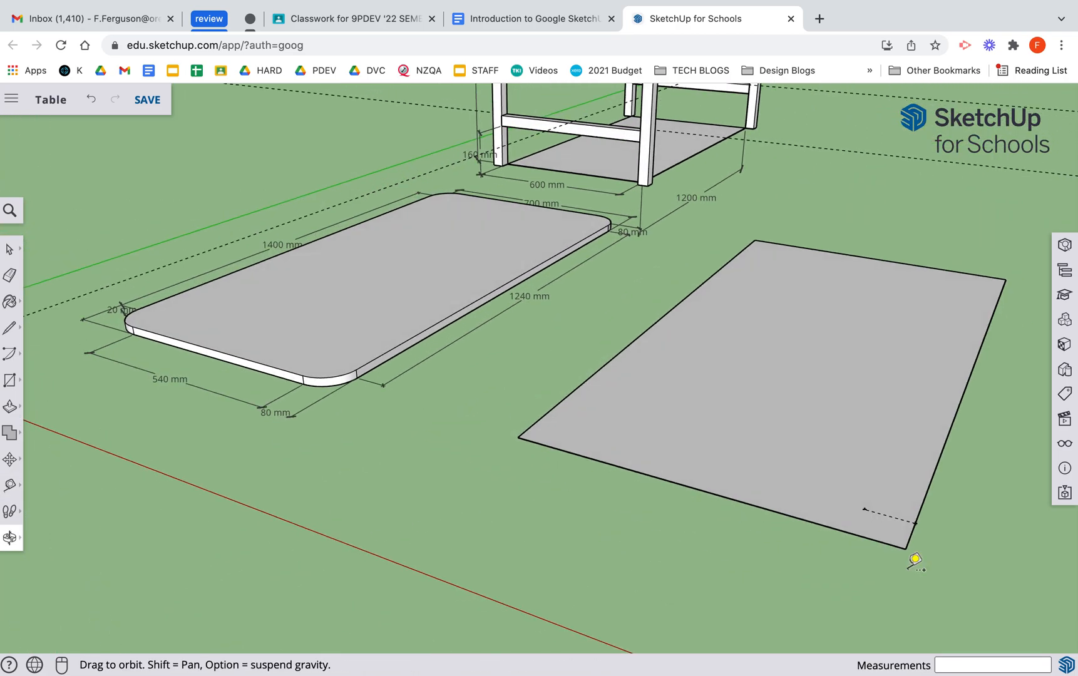
{"action": "left_click", "coordinate": [10, 354]}
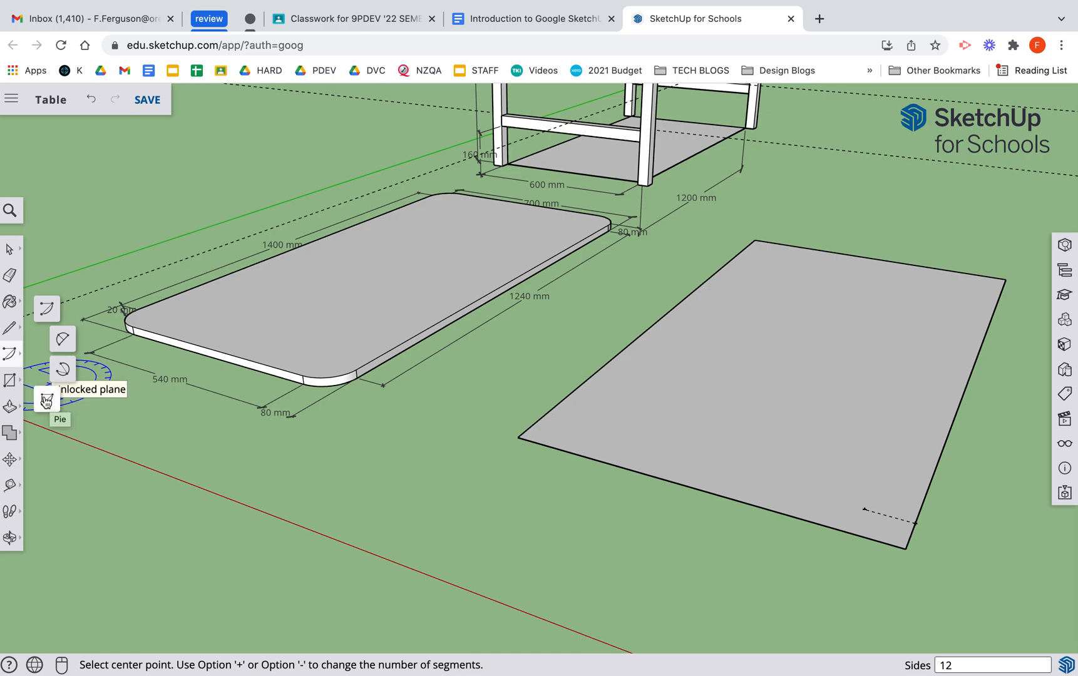
{"action": "left_click", "coordinate": [53, 314]}
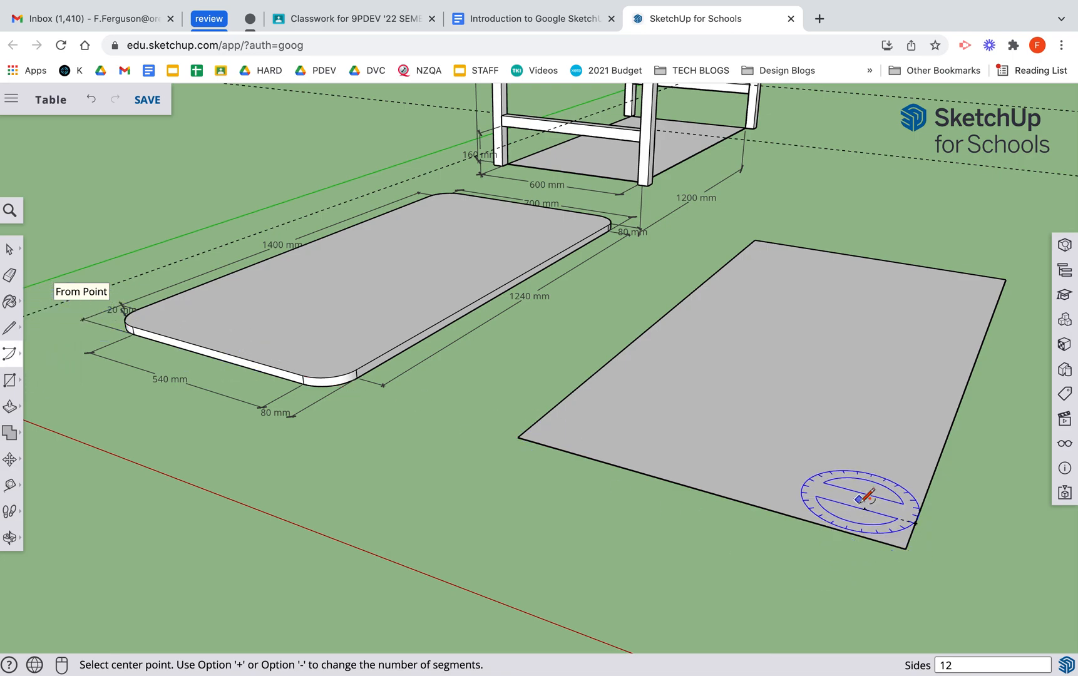
{"action": "scroll", "coordinate": [889, 520], "scroll_direction": "up", "scroll_amount": 5}
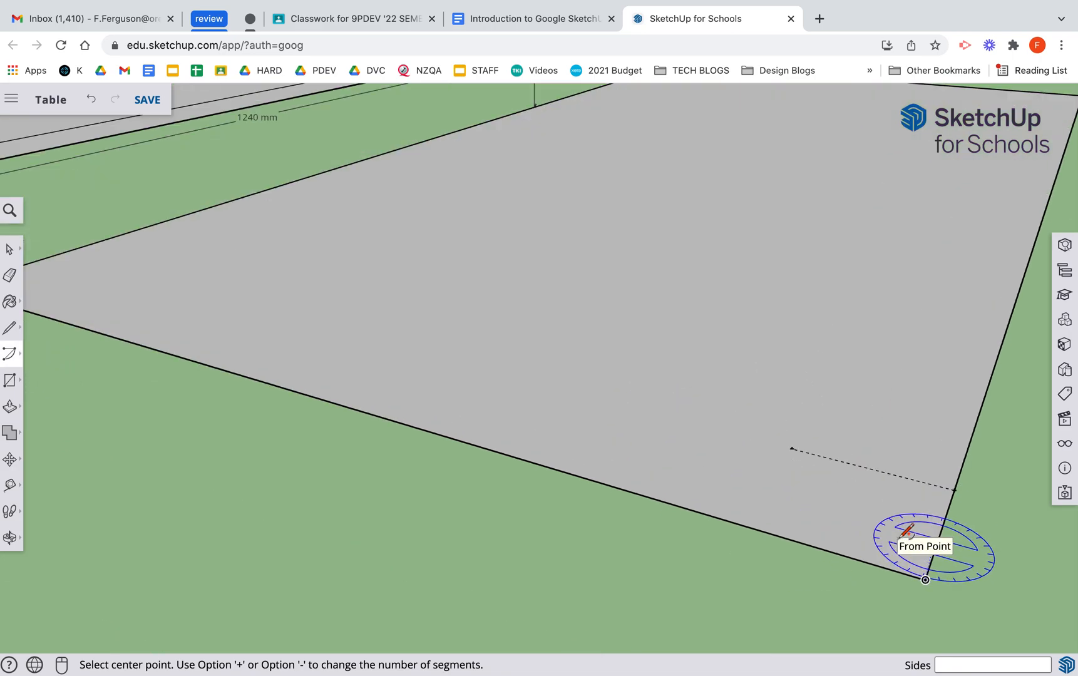
{"action": "left_click", "coordinate": [787, 445]}
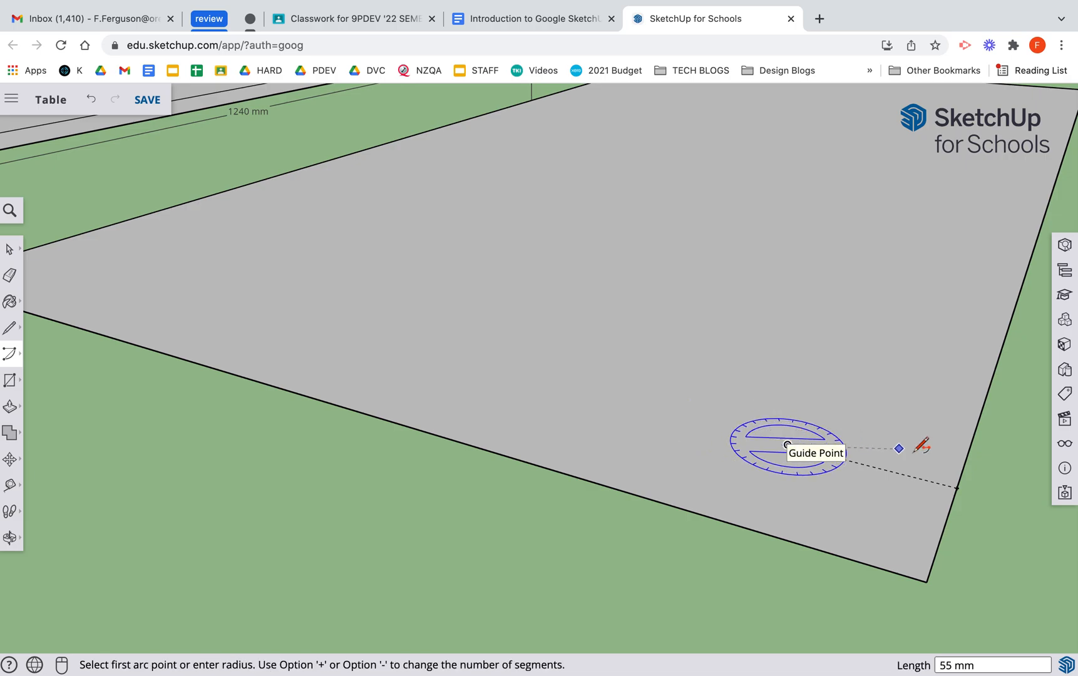
{"action": "left_click", "coordinate": [957, 487]}
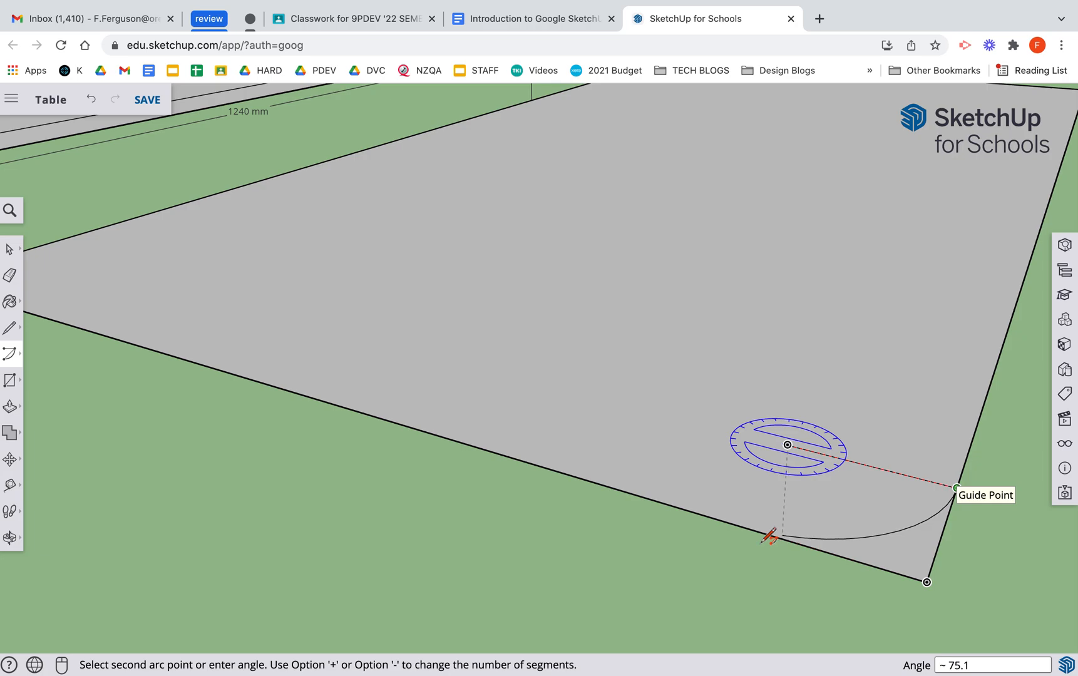
{"action": "left_click", "coordinate": [737, 523]}
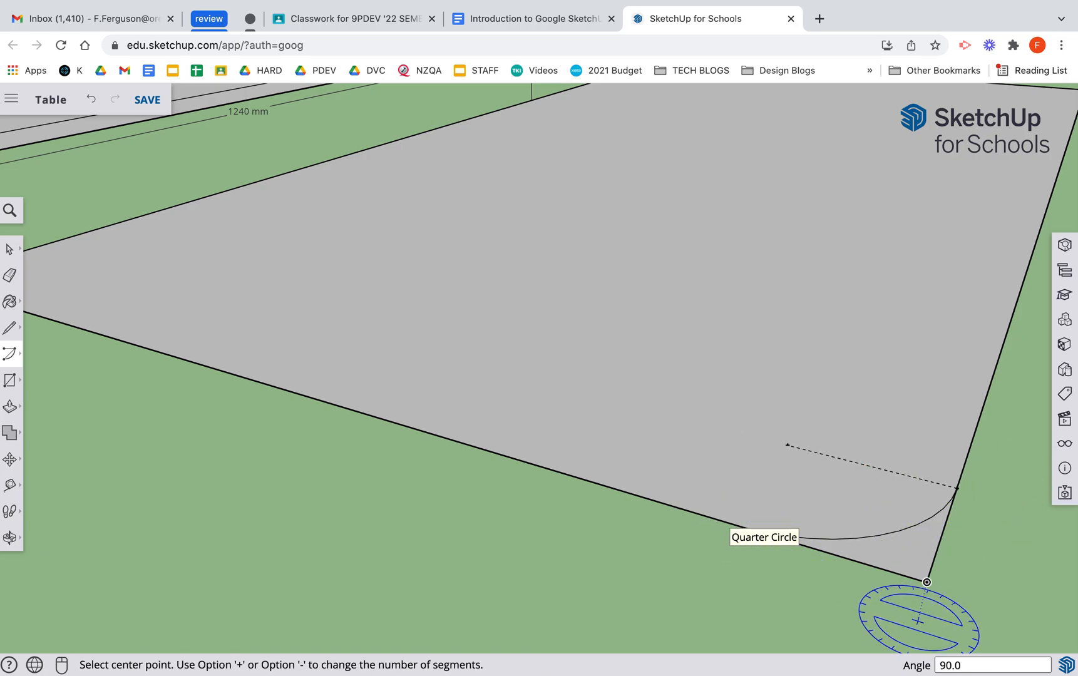
Step: Add a guide line across the new tabletop, parallel to its near short edge and through the outer long edge's 80 mm guide point
{"action": "scroll", "coordinate": [832, 428], "scroll_direction": "up", "scroll_amount": 5}
{"action": "scroll", "coordinate": [837, 429], "scroll_direction": "down", "scroll_amount": 4}
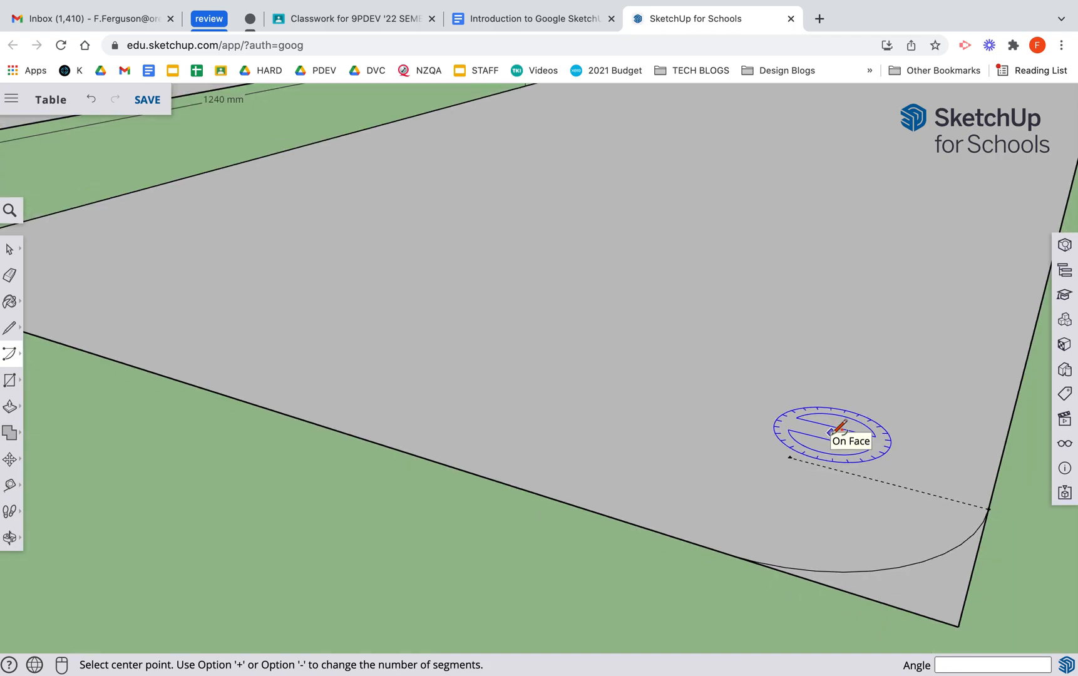
{"action": "scroll", "coordinate": [833, 431], "scroll_direction": "down", "scroll_amount": 6}
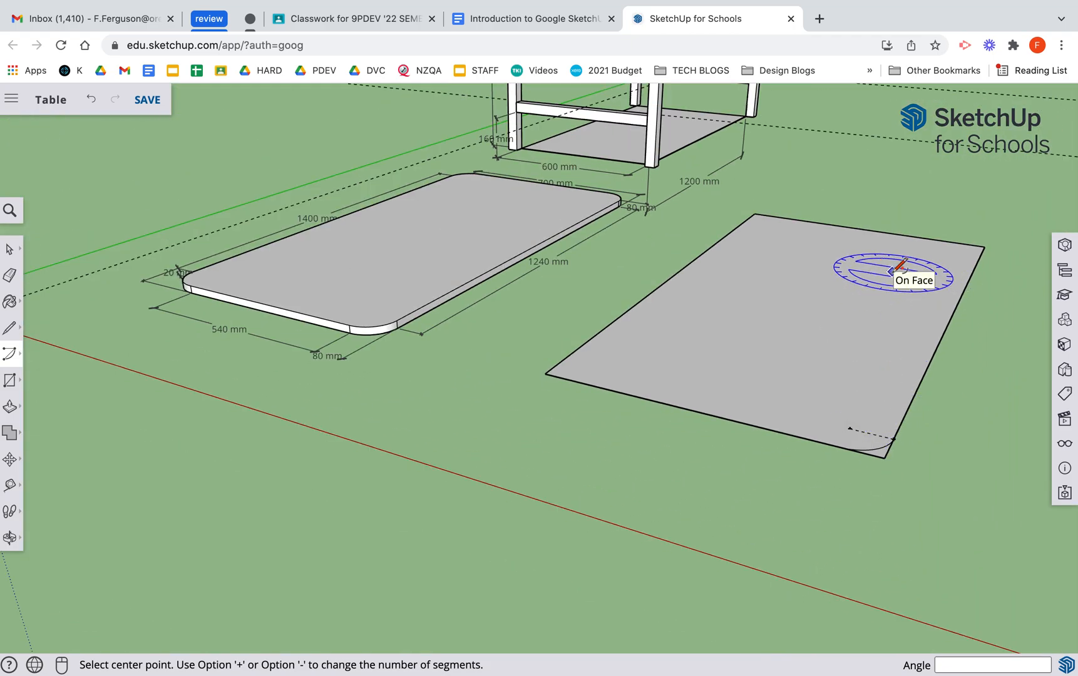
{"action": "key", "text": "o"}
{"action": "left_click_drag", "start_coordinate": [884, 237], "coordinate": [752, 493]}
{"action": "key", "text": "h"}
{"action": "left_click_drag", "start_coordinate": [746, 558], "coordinate": [712, 426]}
{"action": "key", "text": "o"}
{"action": "left_click_drag", "start_coordinate": [746, 303], "coordinate": [862, 323]}
{"action": "key", "text": "h"}
{"action": "left_click_drag", "start_coordinate": [710, 226], "coordinate": [653, 280]}
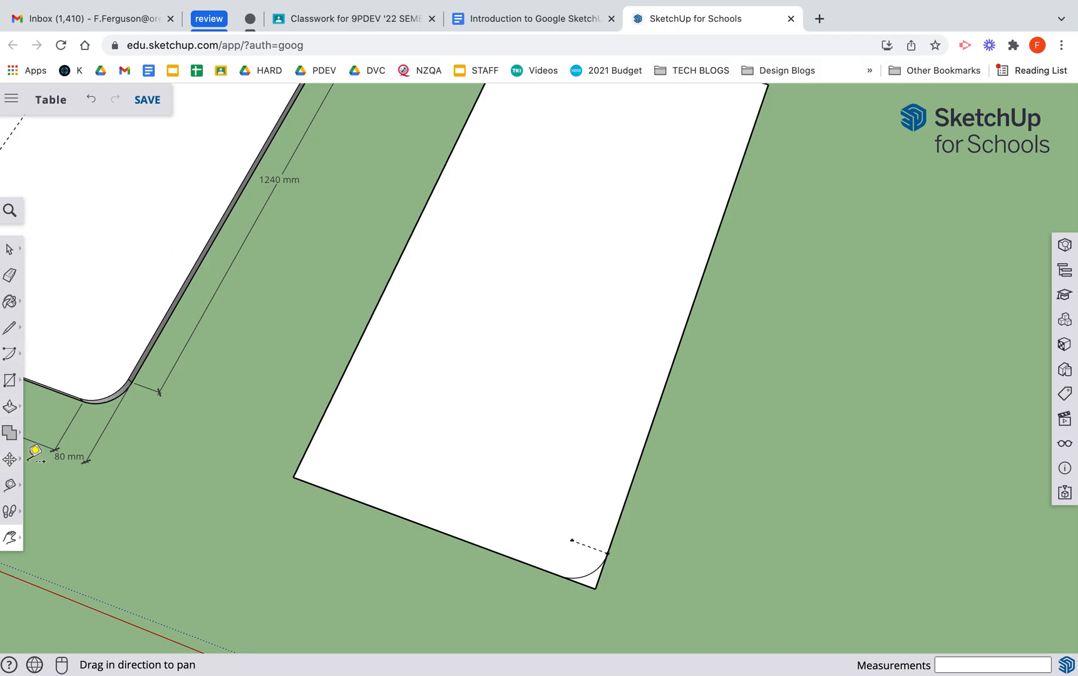
{"action": "key", "text": "t"}
{"action": "left_click", "coordinate": [293, 477]}
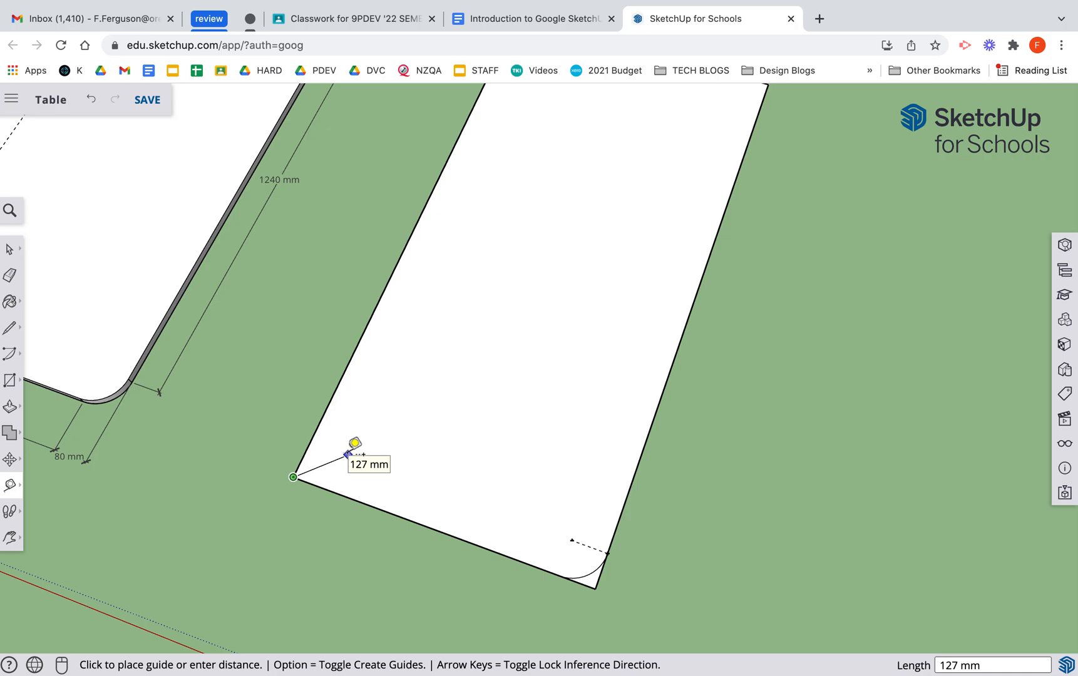
{"action": "left_click", "coordinate": [354, 459]}
{"action": "left_click", "coordinate": [616, 544]}
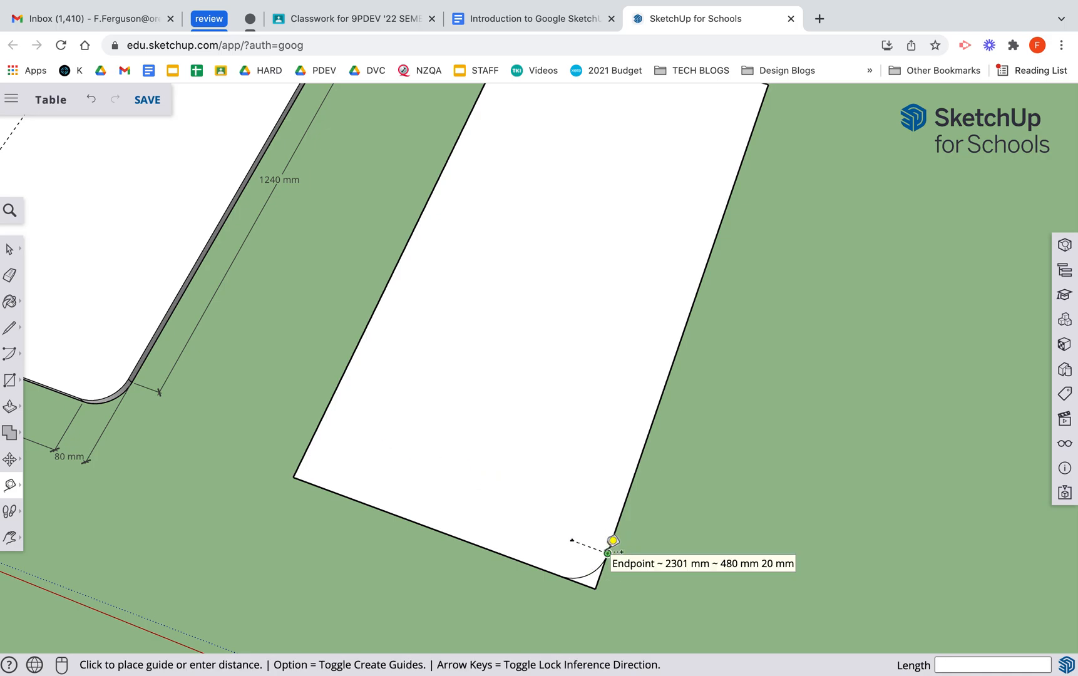
{"action": "left_click", "coordinate": [316, 435]}
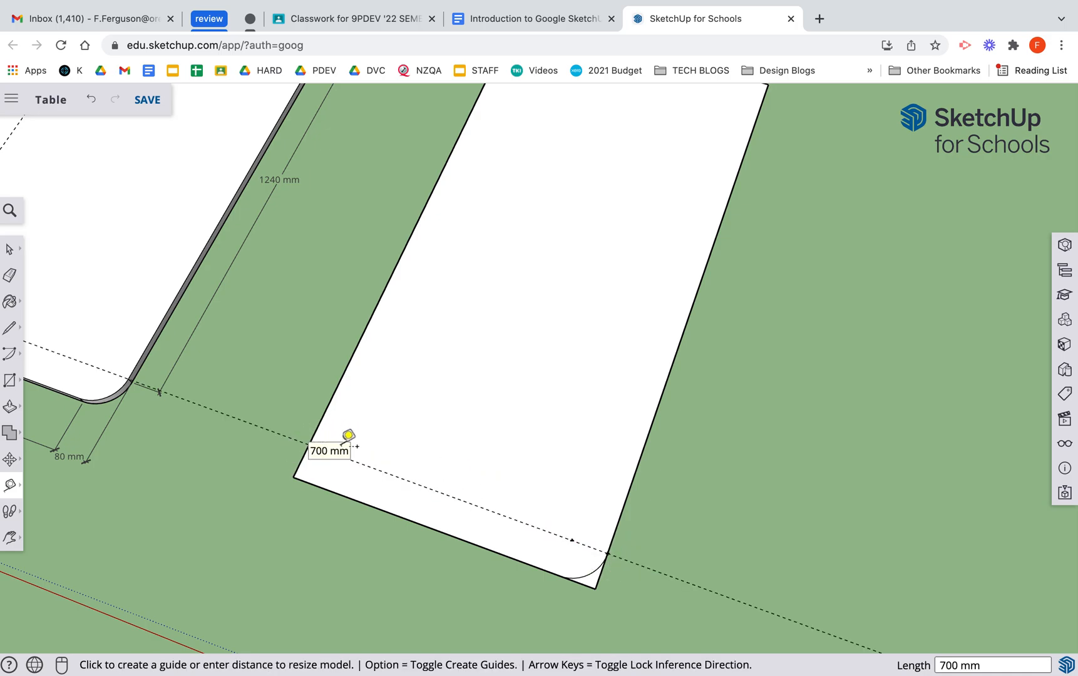
Step: Mark a point 80 mm inward from the inner long edge on the guide and draw a quarter-circle arc from it across the near inner corner
{"action": "left_click", "coordinate": [315, 438]}
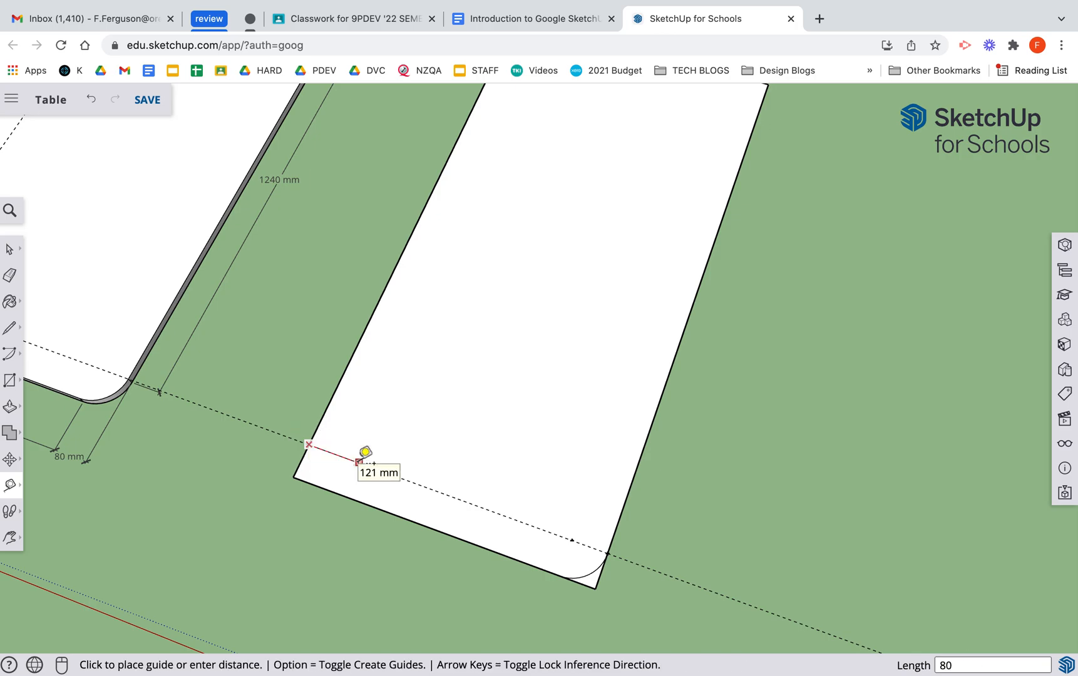
{"action": "left_click", "coordinate": [365, 452]}
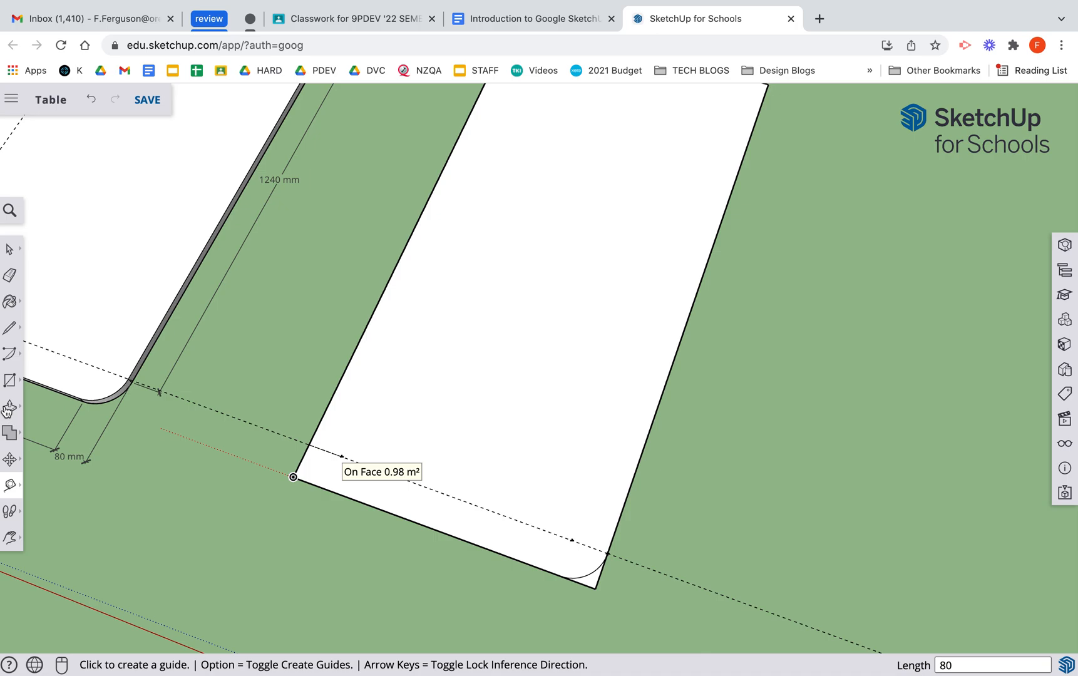
{"action": "left_click", "coordinate": [9, 353]}
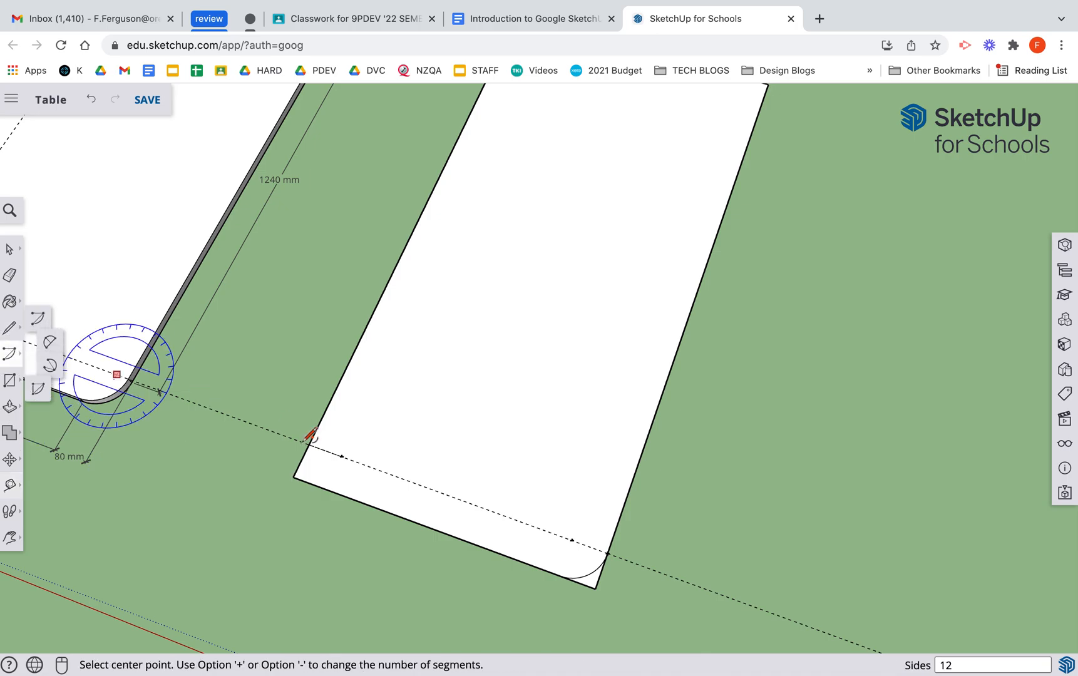
{"action": "left_click", "coordinate": [342, 456]}
{"action": "left_click", "coordinate": [310, 443]}
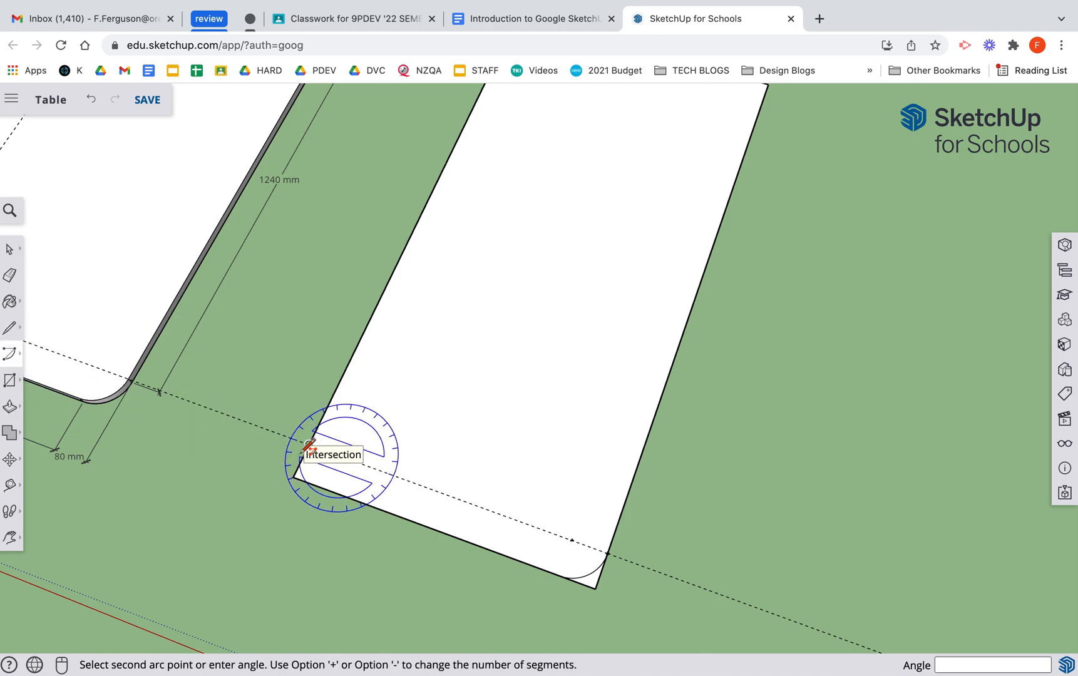
{"action": "left_click", "coordinate": [326, 489]}
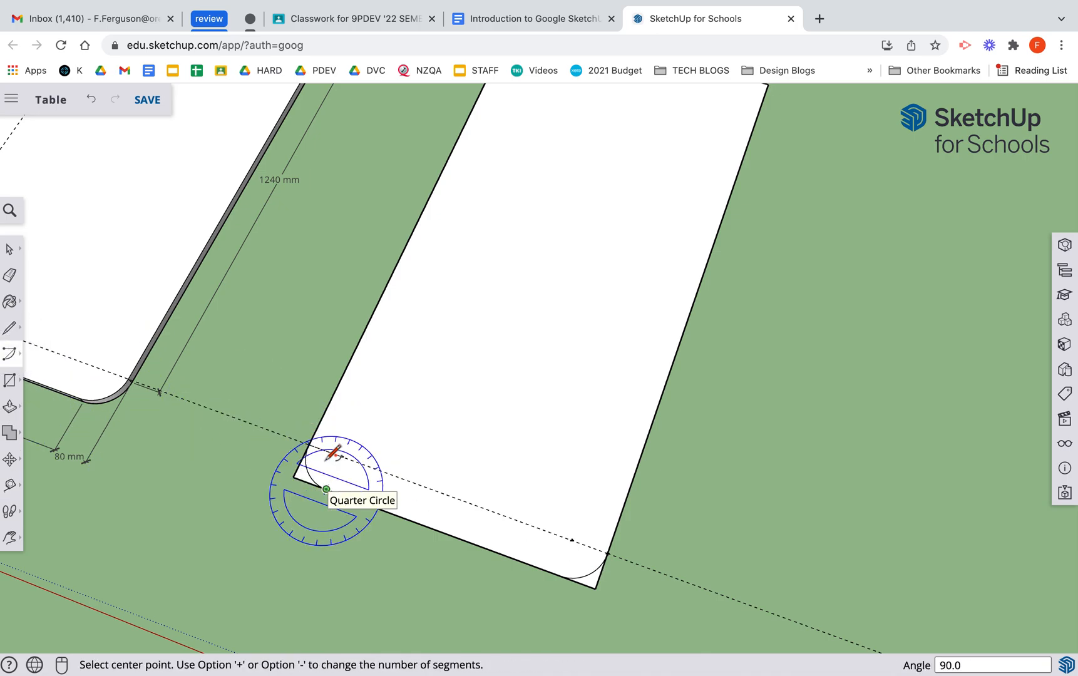
Step: Delete the waste faces and edges outside the arcs at both near corners of the new tabletop
{"action": "left_click", "coordinate": [10, 249]}
{"action": "left_click", "coordinate": [592, 580]}
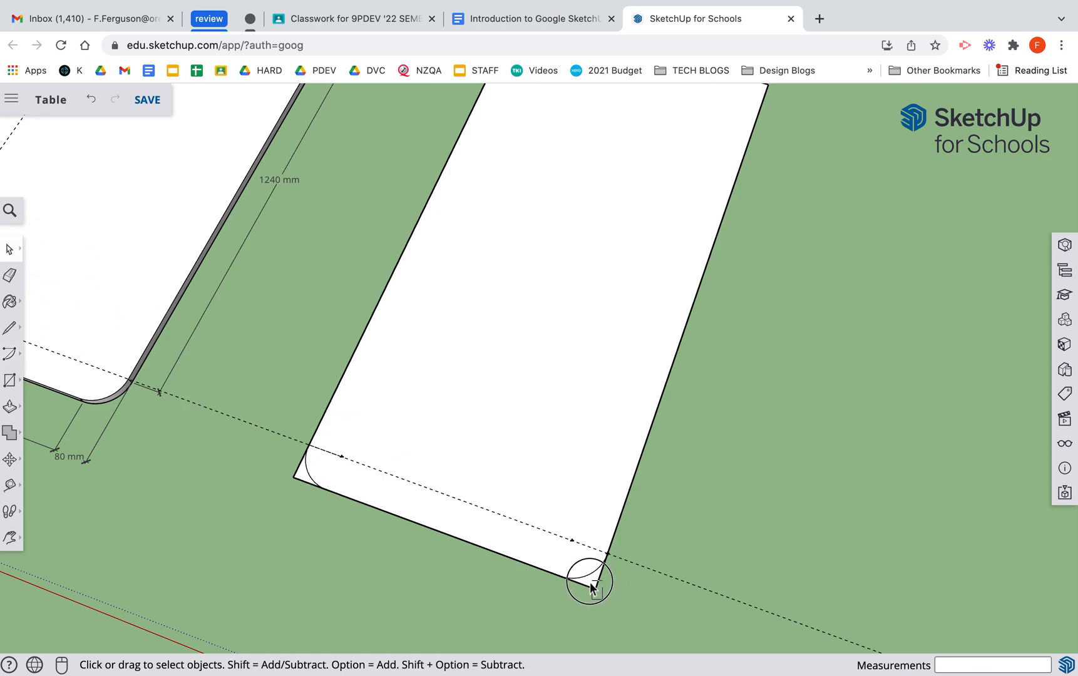
{"action": "key", "text": "Delete"}
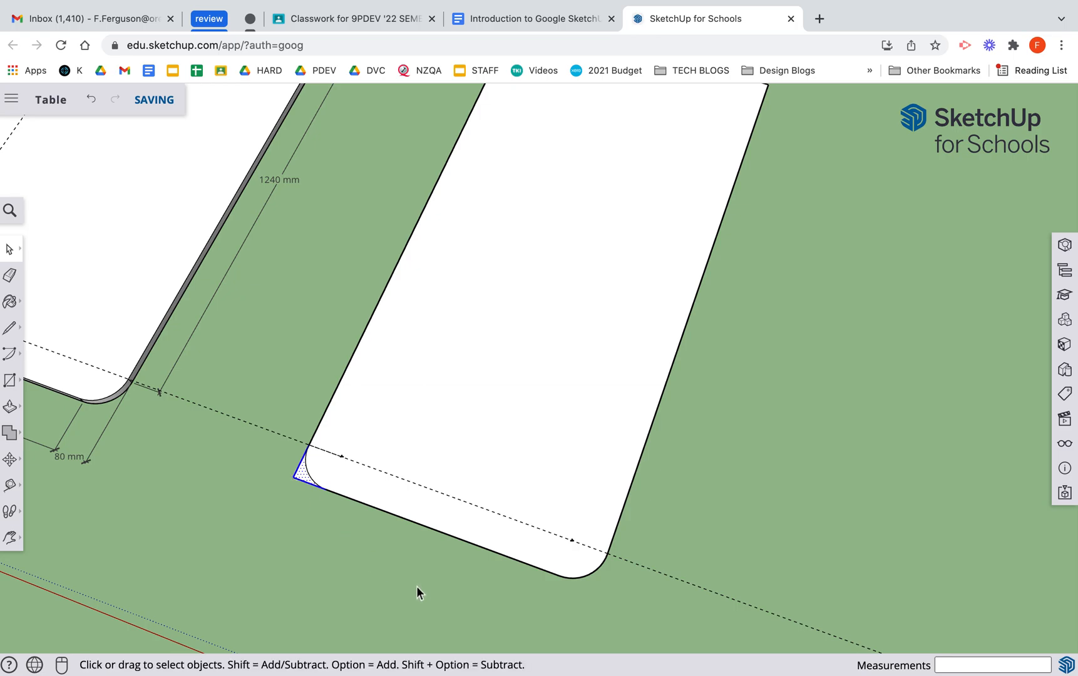
{"action": "scroll", "coordinate": [294, 479], "scroll_direction": "up", "scroll_amount": 5}
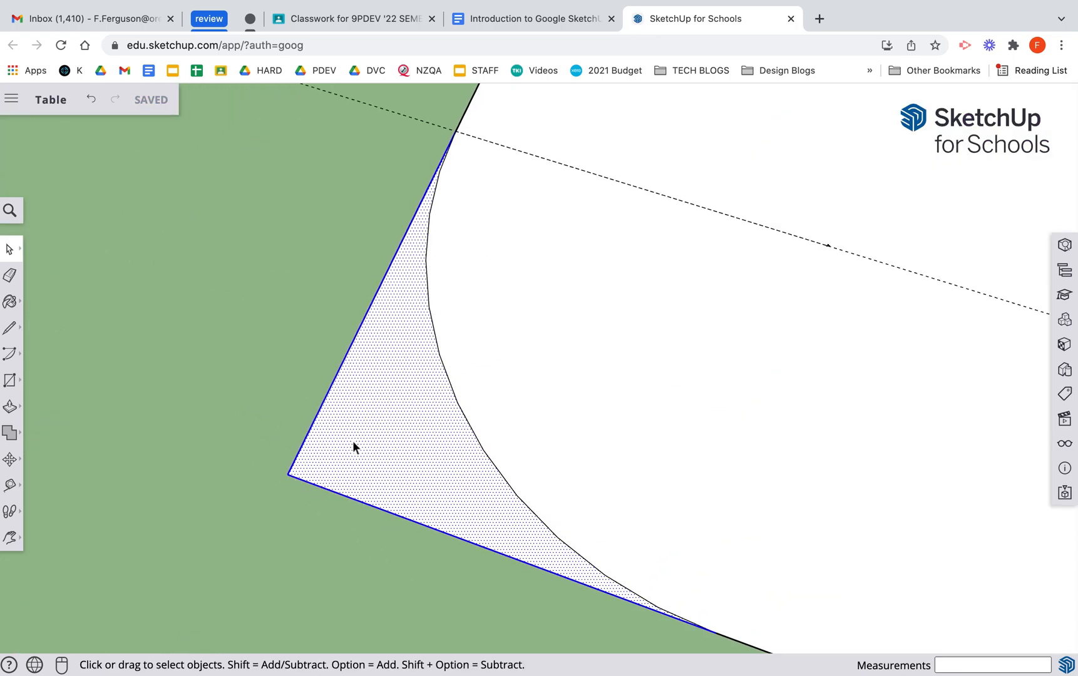
{"action": "scroll", "coordinate": [659, 482], "scroll_direction": "down", "scroll_amount": 10}
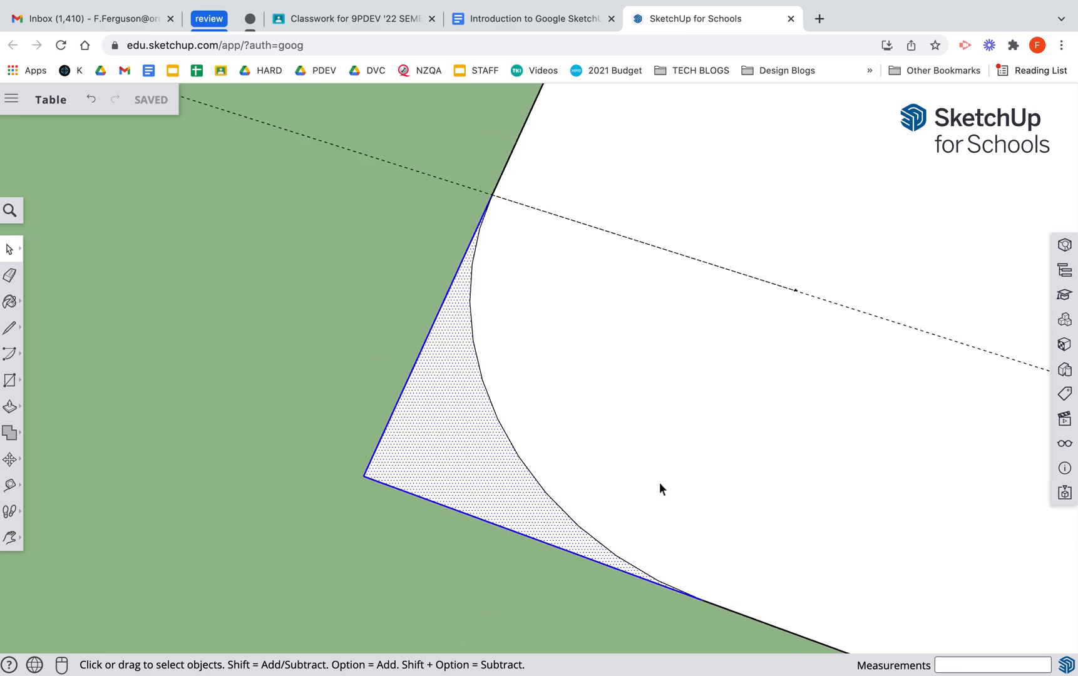
{"action": "key", "text": "Delete"}
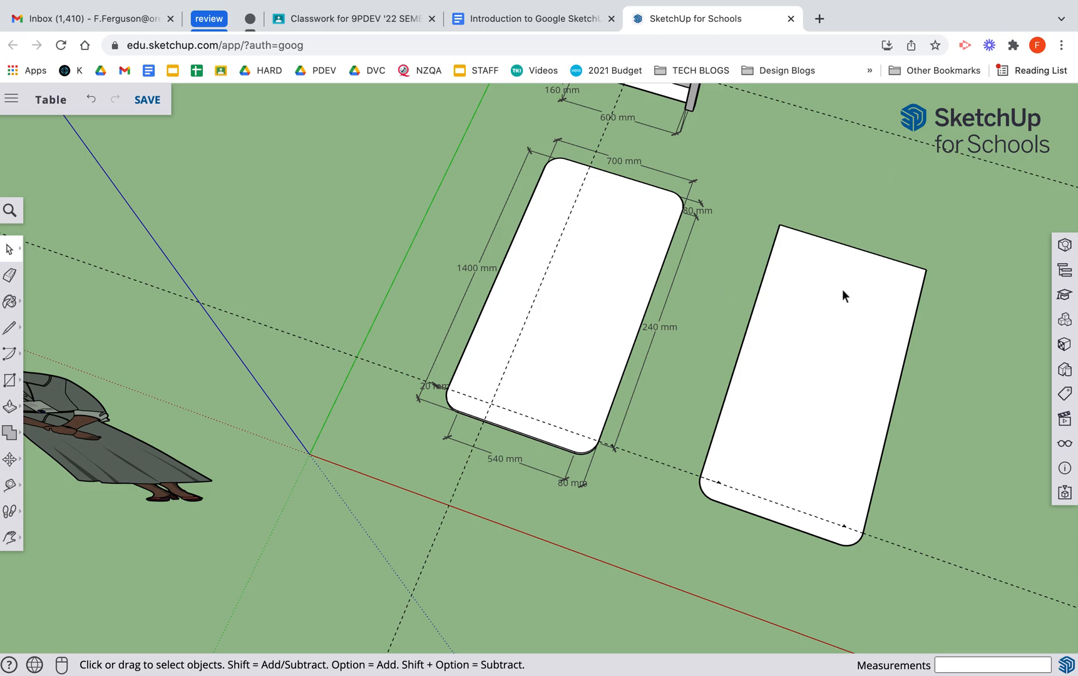
Step: Add a guide line 80 mm inward from the new tabletop's far short edge, parallel to it
{"action": "key", "text": "t"}
{"action": "left_click", "coordinate": [853, 238]}
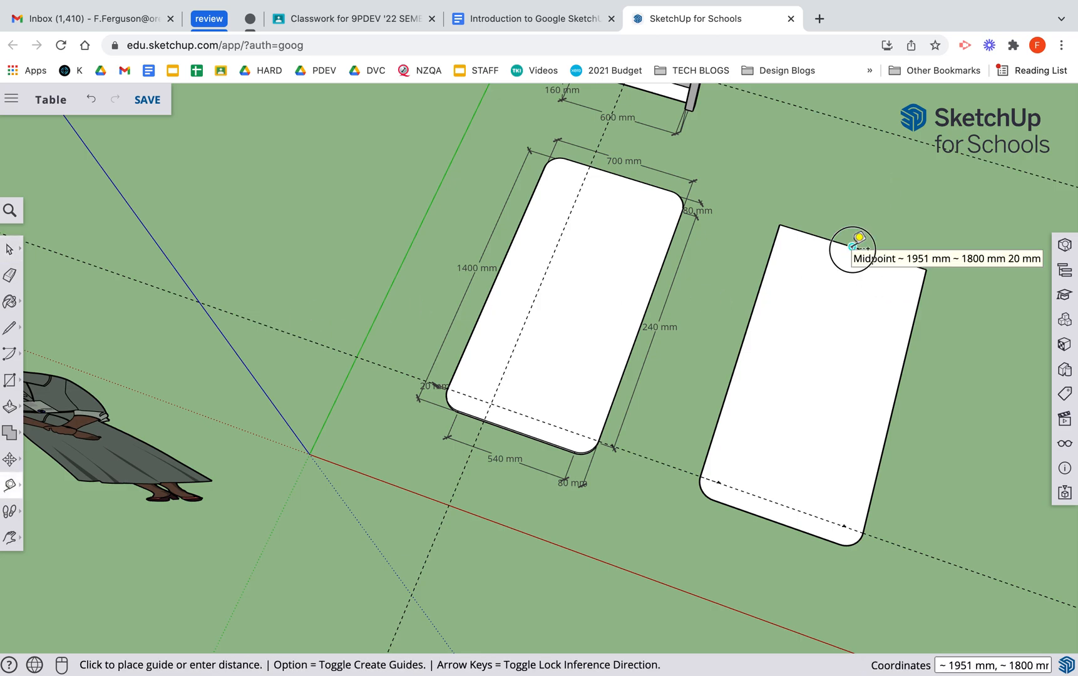
{"action": "type", "text": "80"}
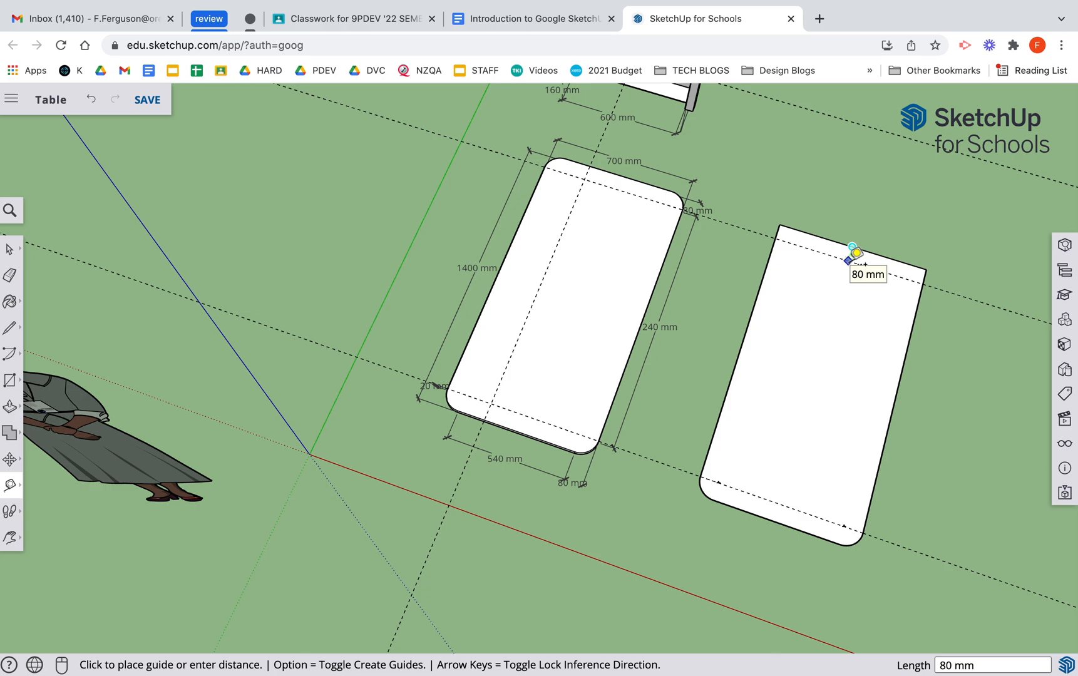
{"action": "key", "text": "Return"}
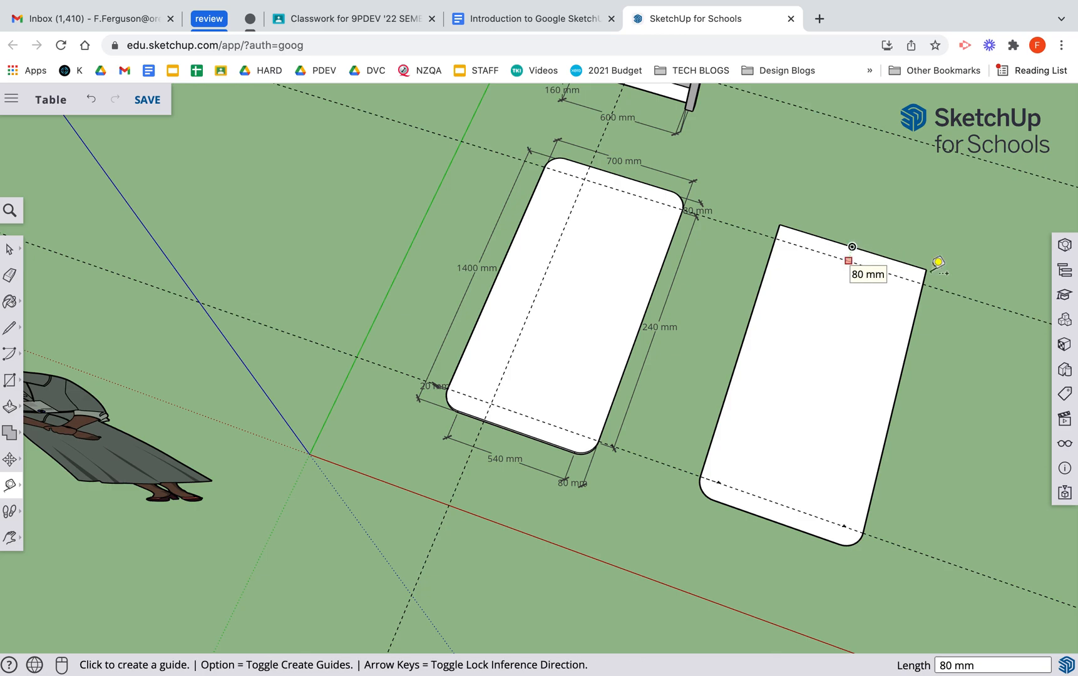
Step: Mark guide points 80 mm inward from both long edges along the guide line at the tabletop's far end
{"action": "left_click", "coordinate": [931, 274]}
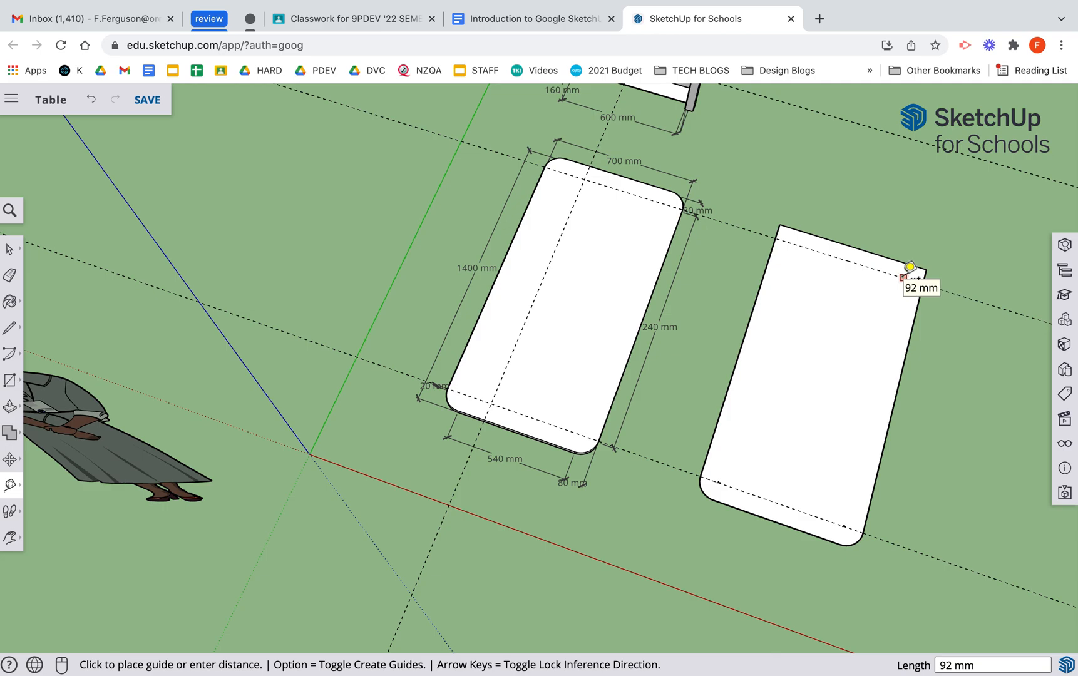
{"action": "key", "text": "Return"}
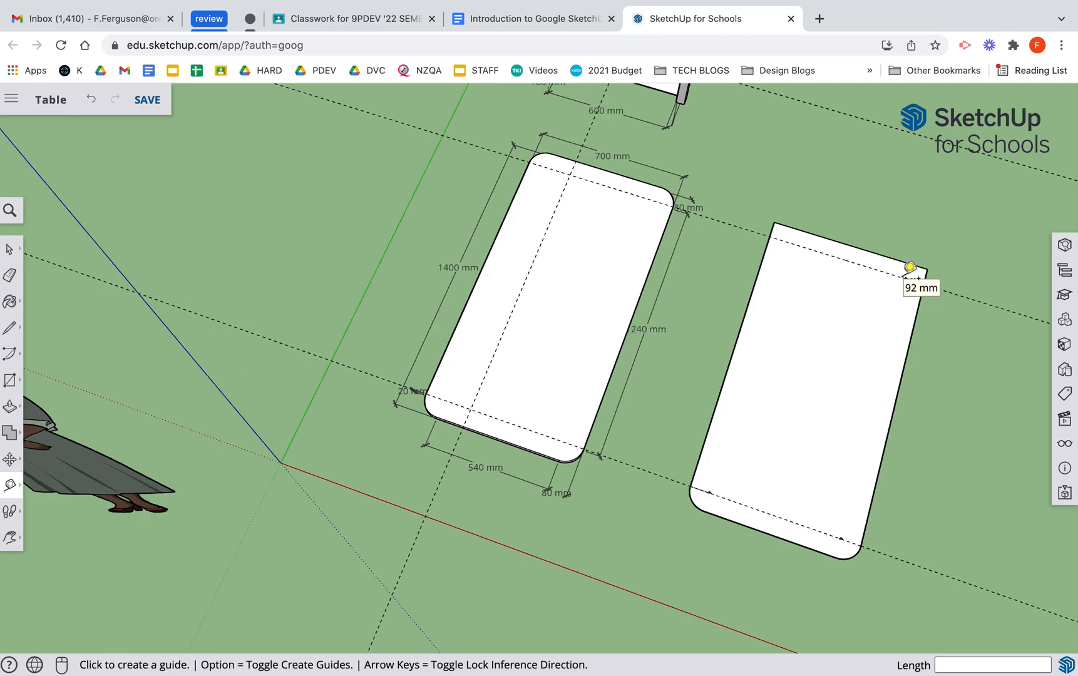
{"action": "scroll", "coordinate": [910, 268], "scroll_direction": "up", "scroll_amount": 8}
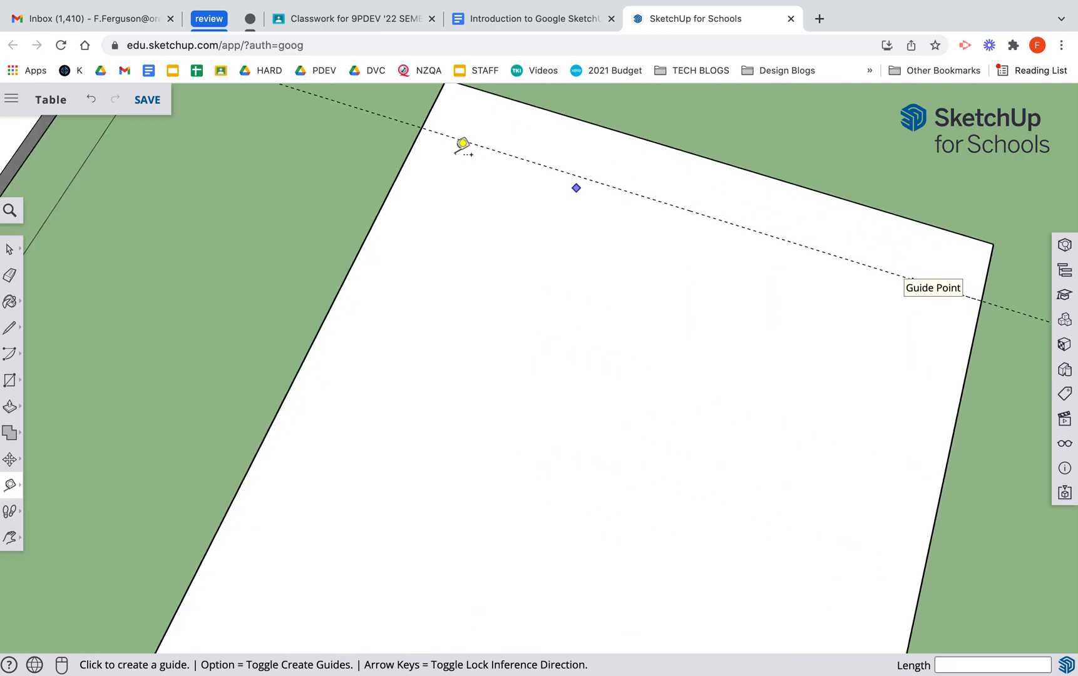
{"action": "left_click", "coordinate": [422, 127]}
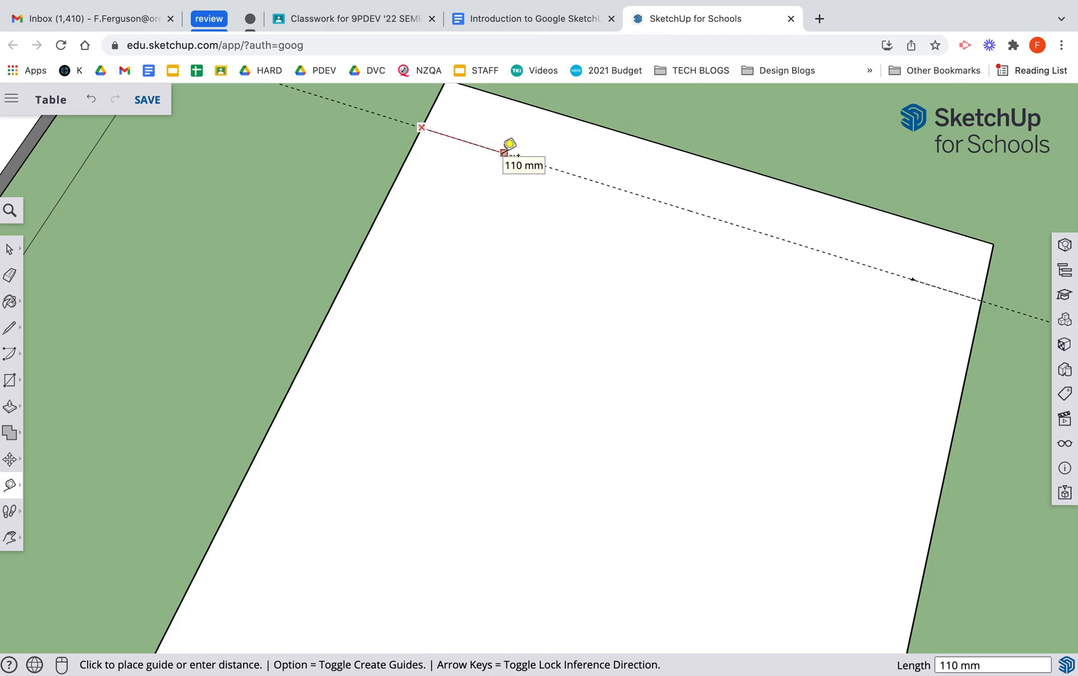
{"action": "type", "text": "80"}
{"action": "key", "text": "Return"}
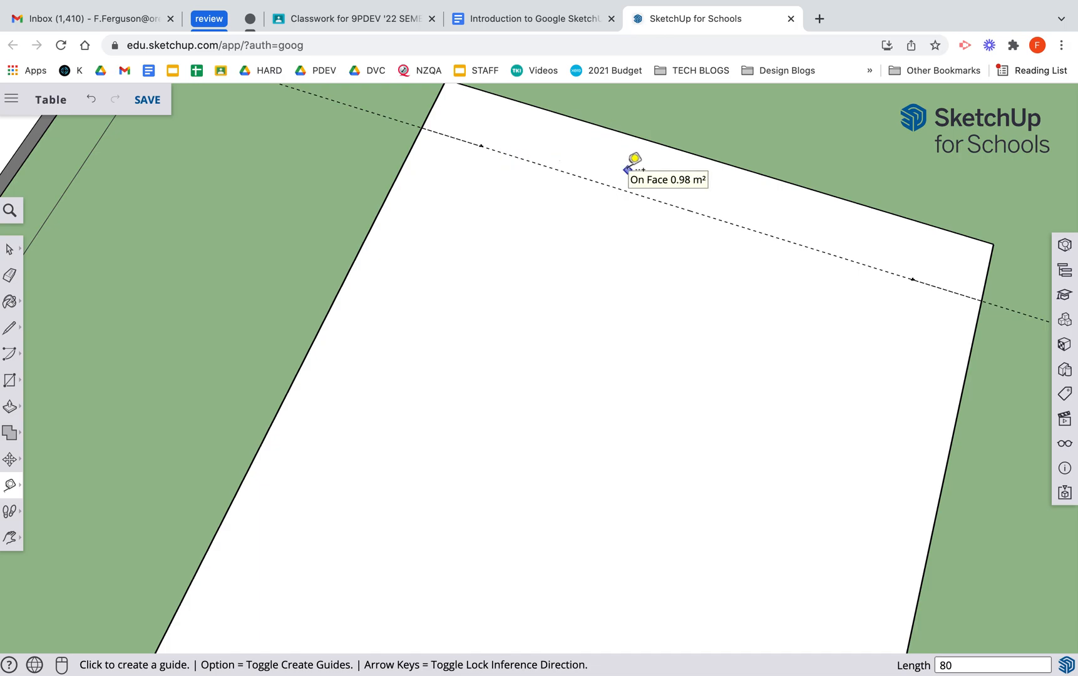
Step: Draw quarter-circle arcs across both far corners, centred on the inner guide points and starting where the guide line meets the long edges
{"action": "key", "text": "h"}
{"action": "left_click_drag", "start_coordinate": [621, 174], "coordinate": [428, 299]}
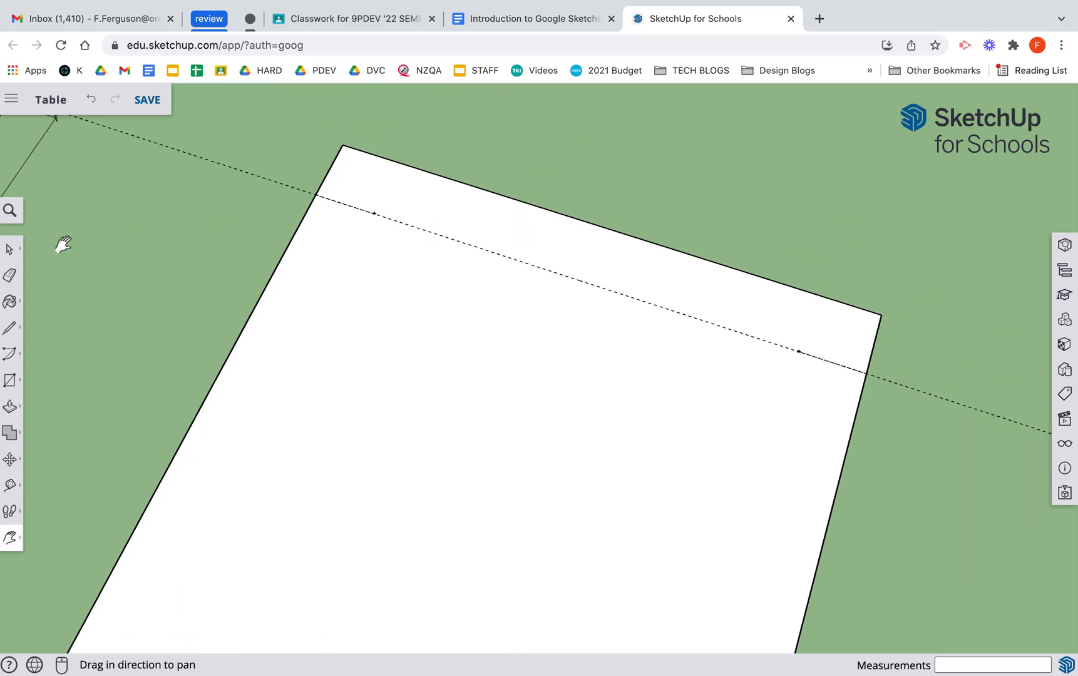
{"action": "left_click", "coordinate": [9, 354]}
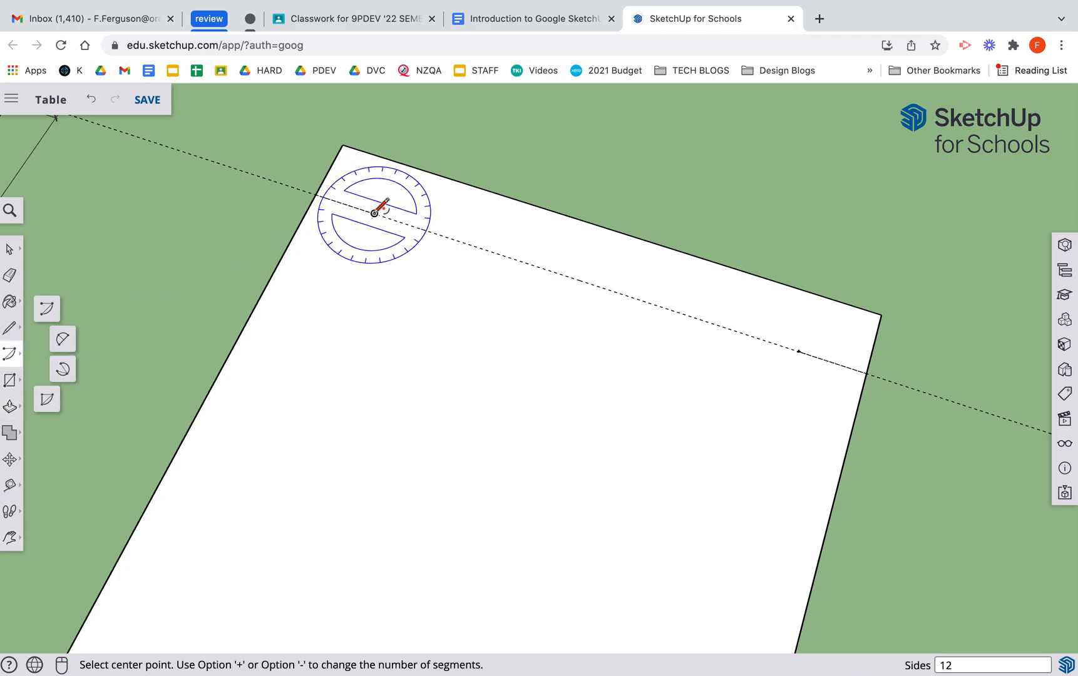
{"action": "left_click", "coordinate": [375, 214]}
{"action": "left_click", "coordinate": [315, 195]}
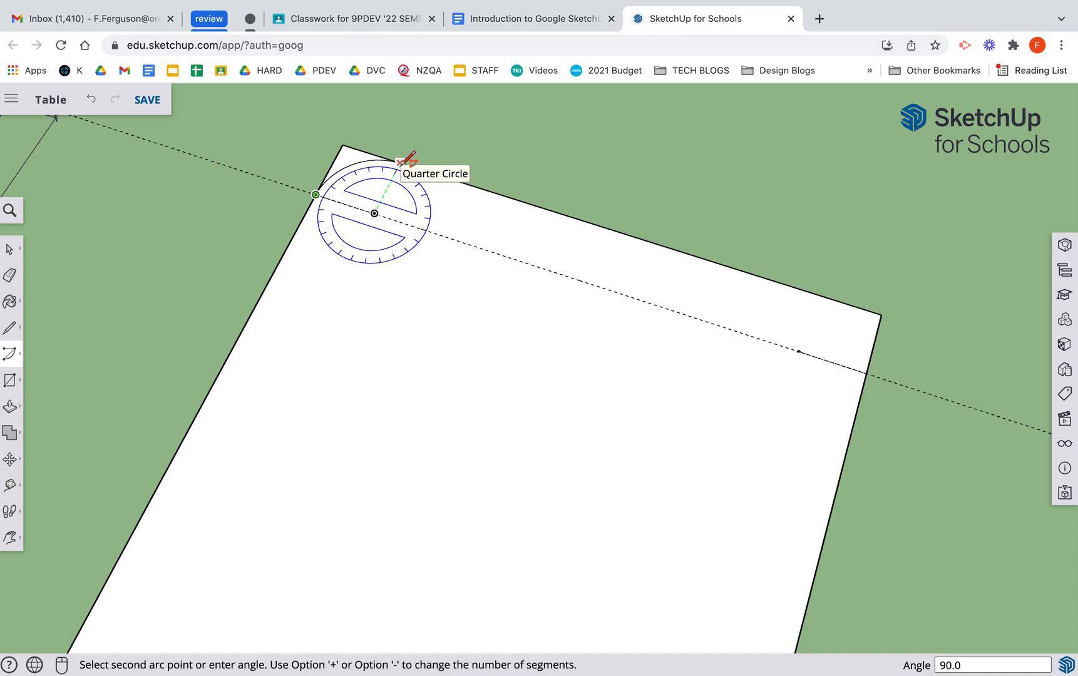
{"action": "left_click", "coordinate": [405, 162]}
{"action": "left_click", "coordinate": [799, 351]}
{"action": "left_click", "coordinate": [866, 372]}
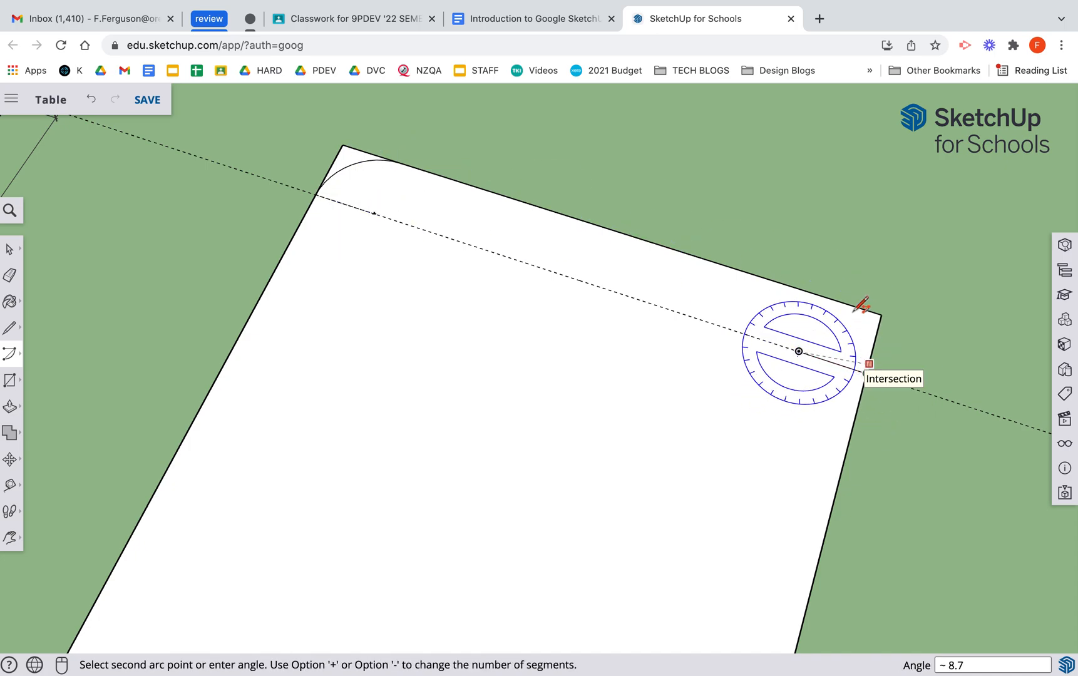
{"action": "left_click", "coordinate": [817, 293]}
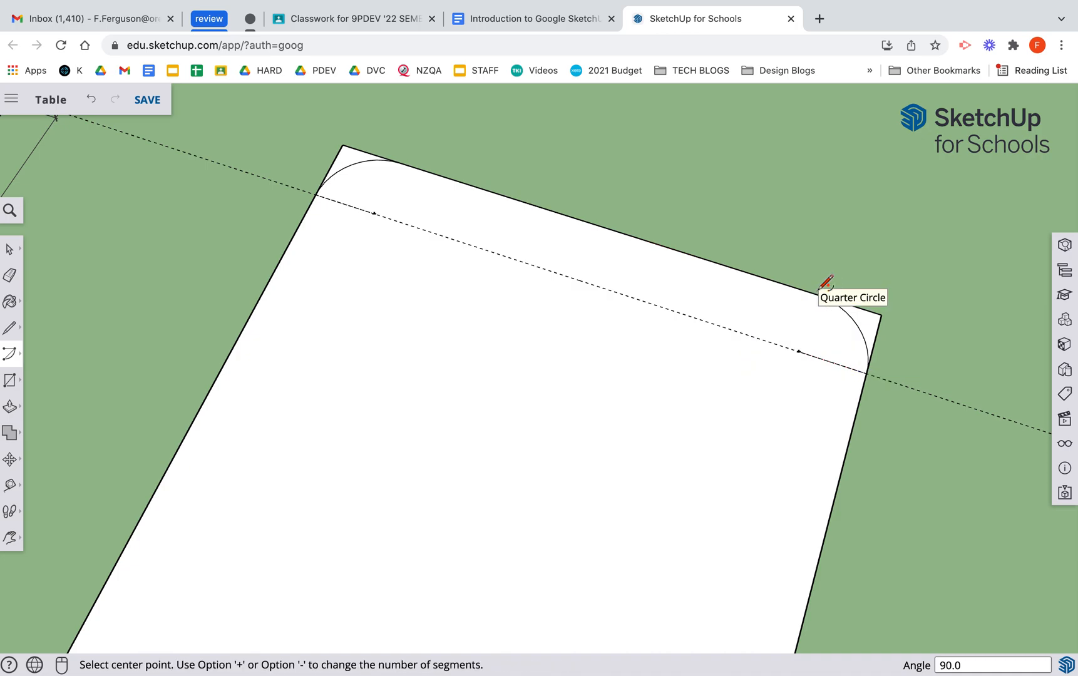
Step: Delete the waste faces and edges outside the arcs at both far corners of the new tabletop
{"action": "left_click", "coordinate": [9, 250]}
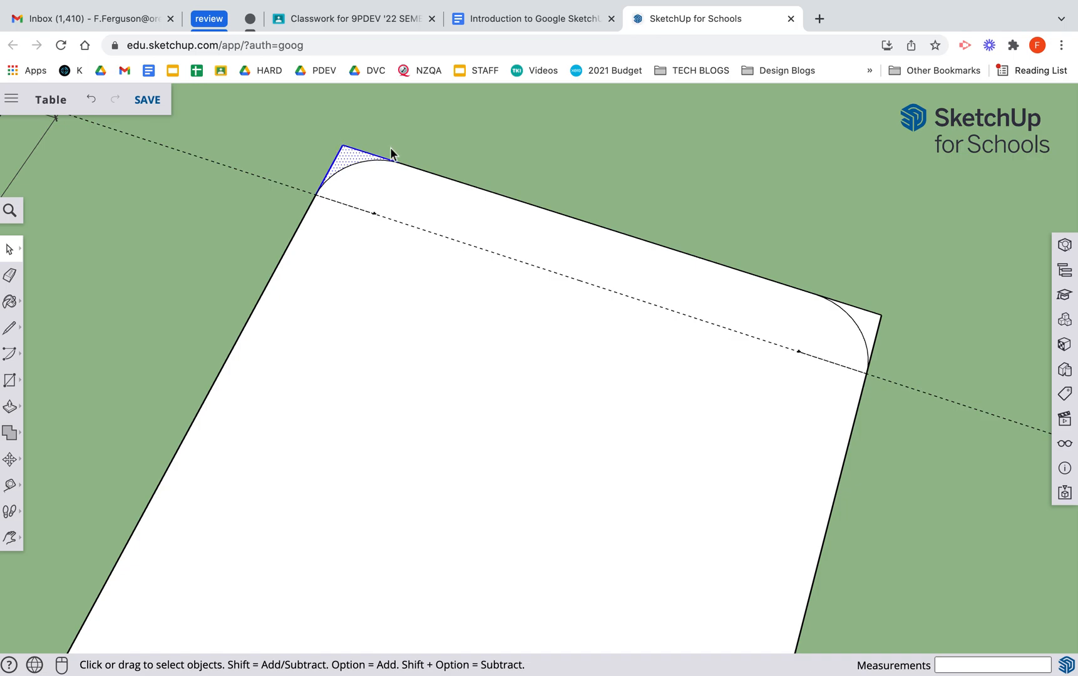
{"action": "key", "text": "Delete"}
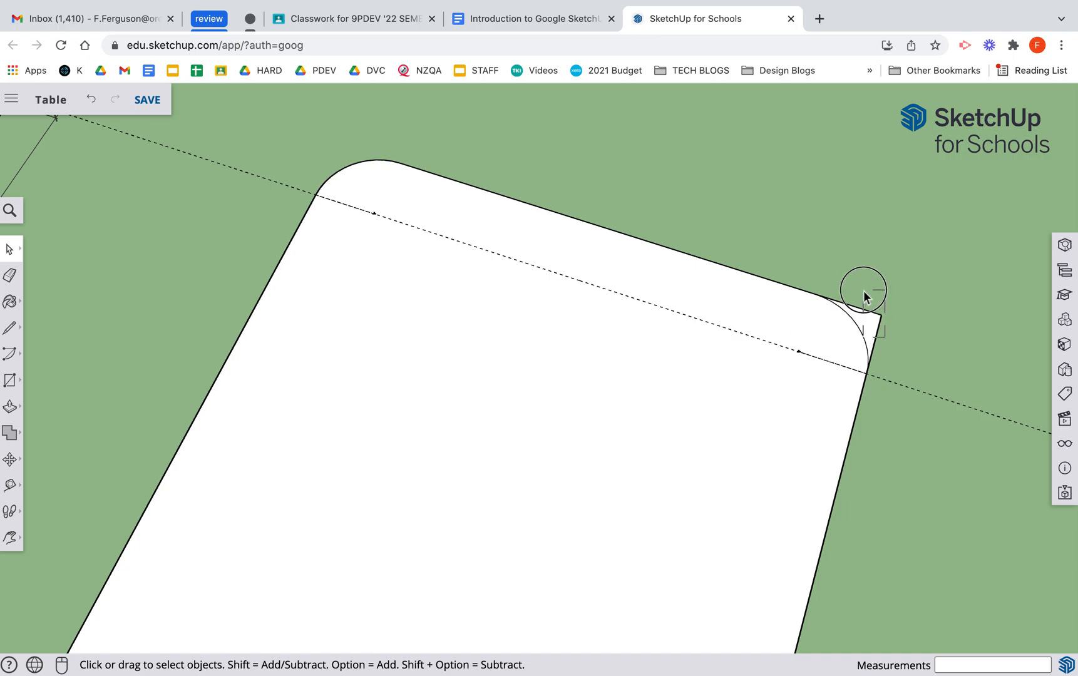
{"action": "left_click", "coordinate": [872, 316]}
{"action": "key", "text": "Delete"}
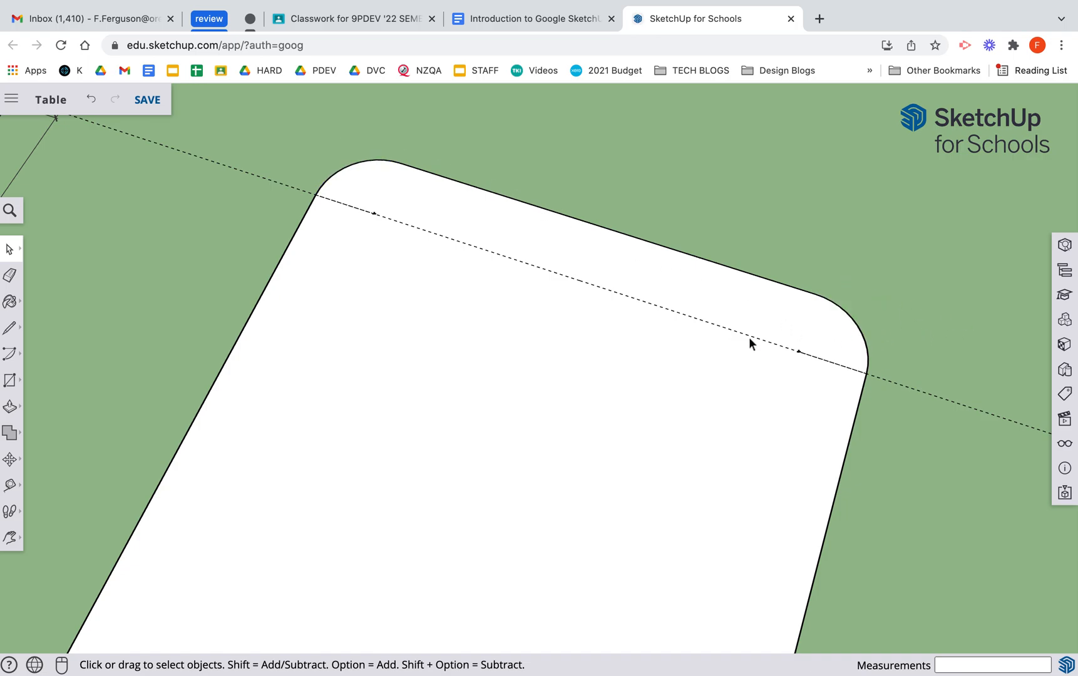
Step: Delete the long guide line and both short corner guides at the far end of the new tabletop
{"action": "left_click_drag", "start_coordinate": [441, 278], "coordinate": [352, 206]}
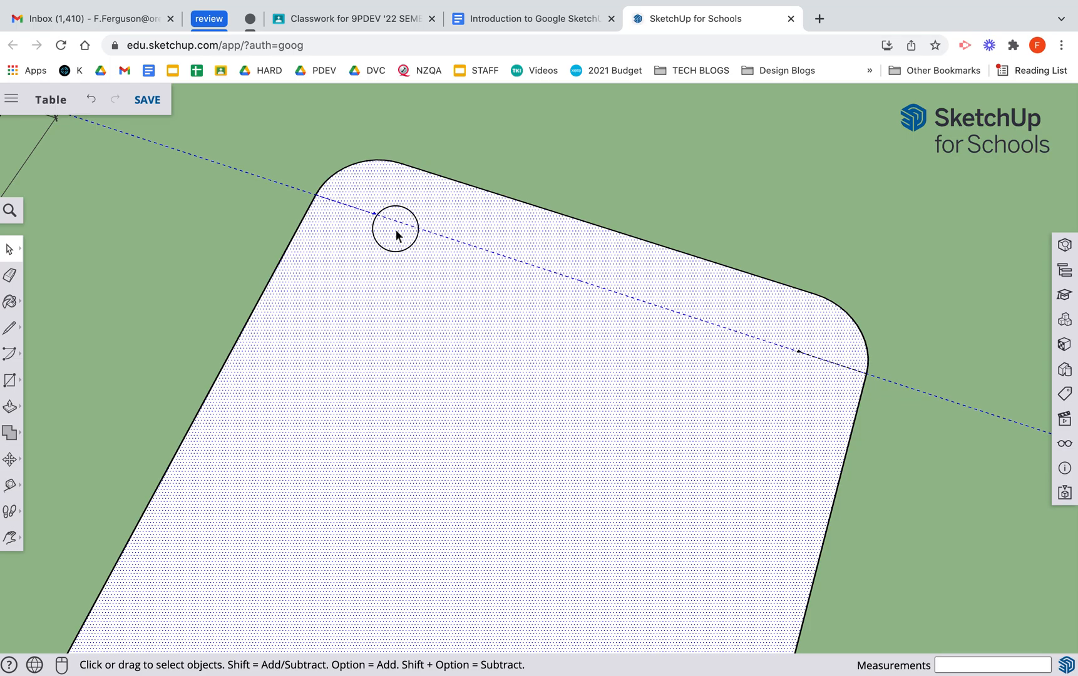
{"action": "left_click", "coordinate": [216, 218]}
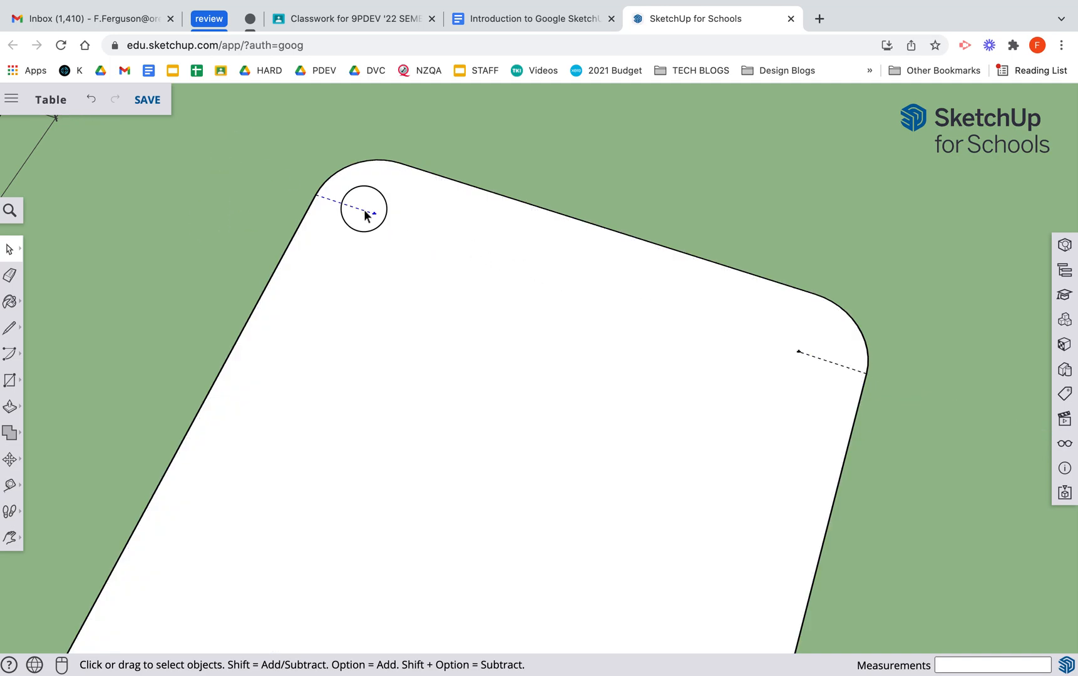
{"action": "double_click", "coordinate": [831, 360]}
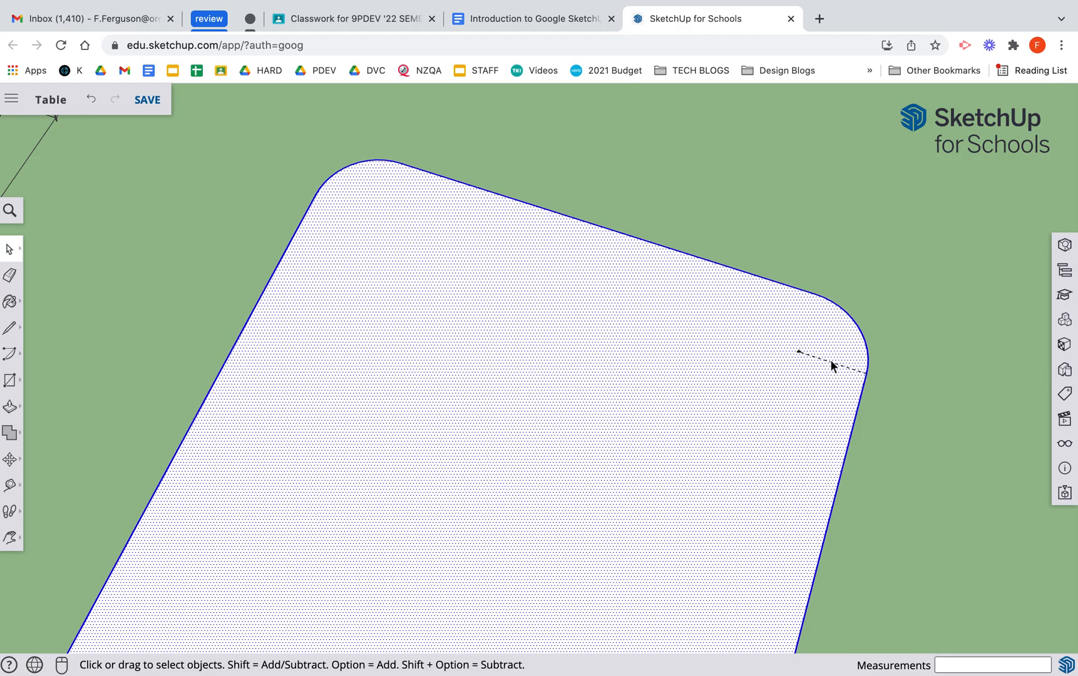
{"action": "left_click", "coordinate": [831, 361]}
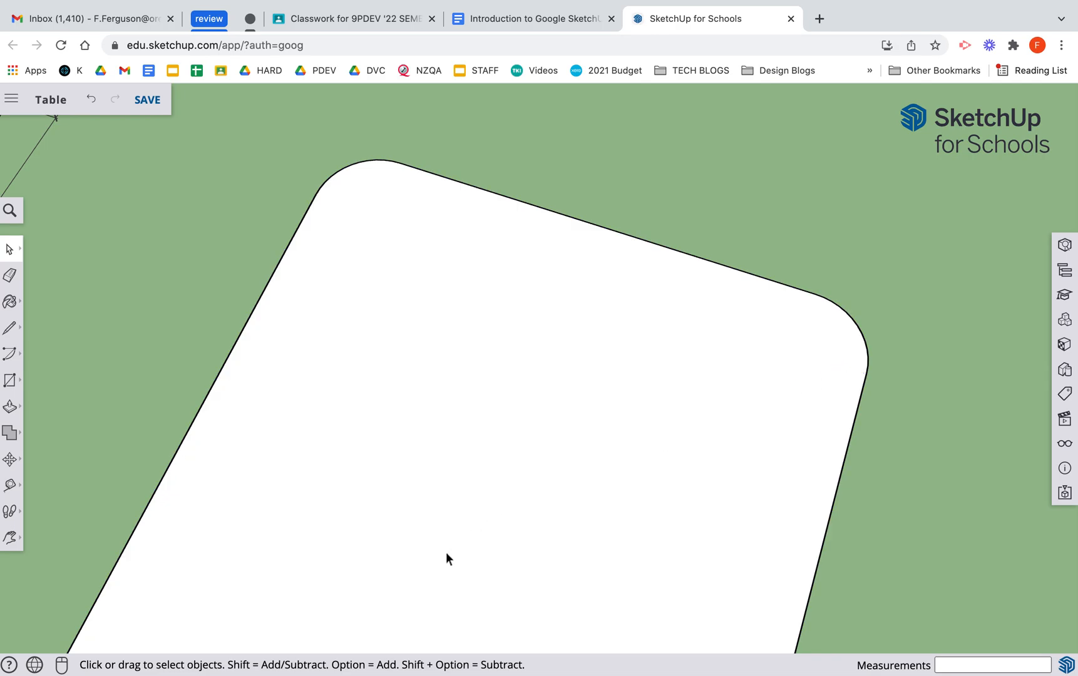
Step: Delete the long guide line and both short corner guides at the near end of the new tabletop
{"action": "key", "text": "h"}
{"action": "left_click_drag", "start_coordinate": [443, 552], "coordinate": [645, 238]}
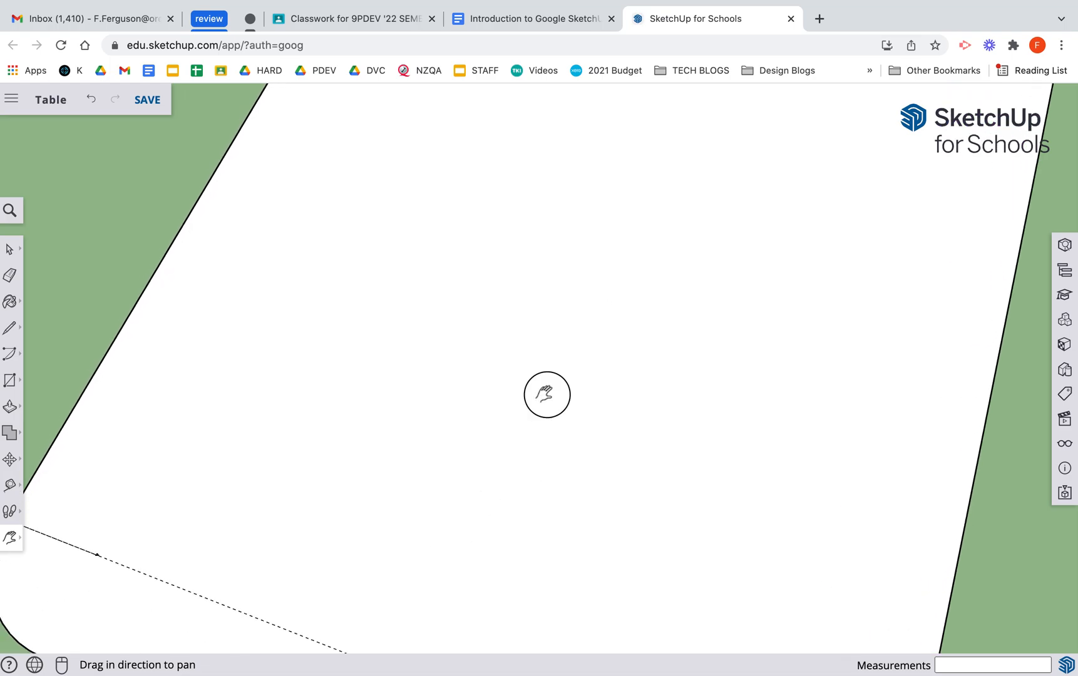
{"action": "left_click_drag", "start_coordinate": [515, 436], "coordinate": [585, 220]}
{"action": "left_click_drag", "start_coordinate": [592, 537], "coordinate": [449, 440]}
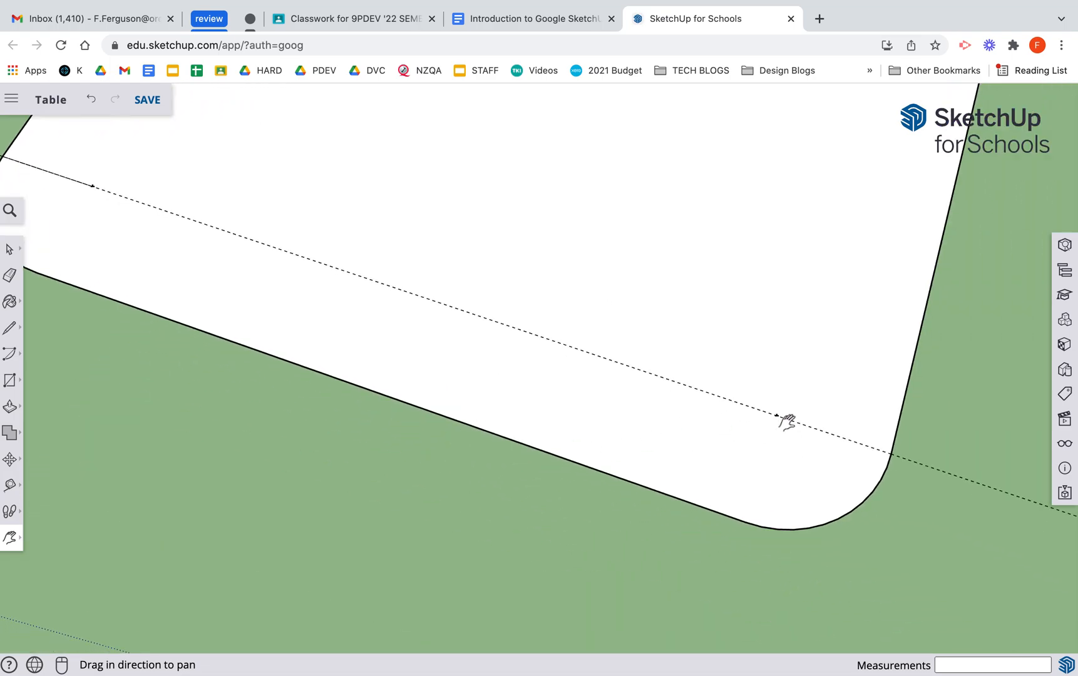
{"action": "key", "text": "space"}
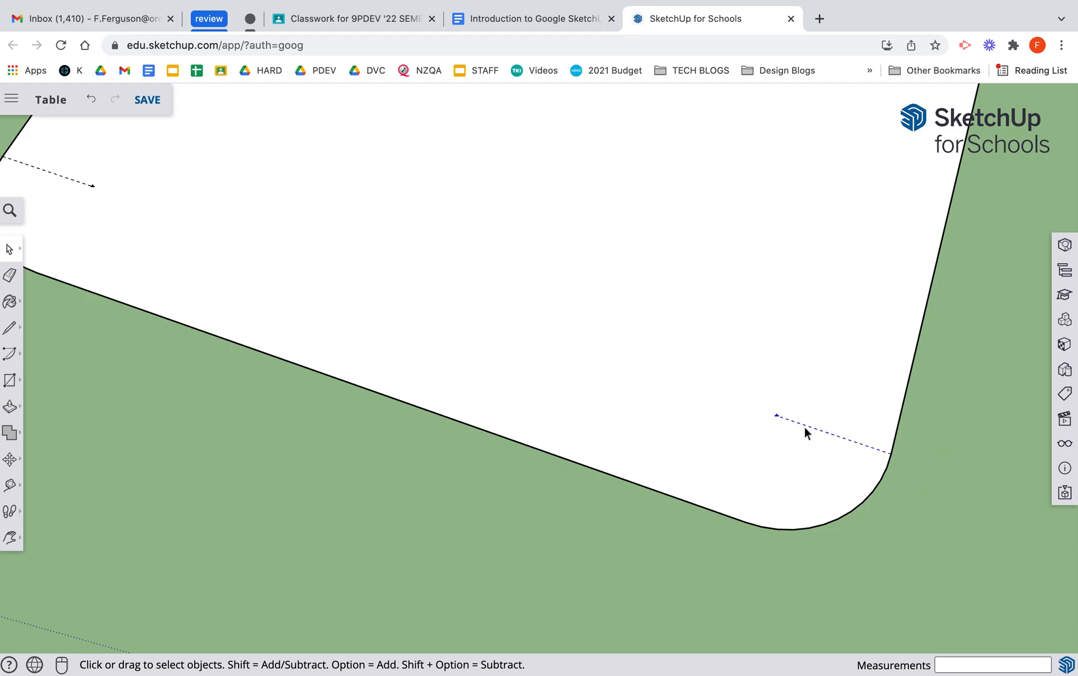
{"action": "double_click", "coordinate": [79, 179]}
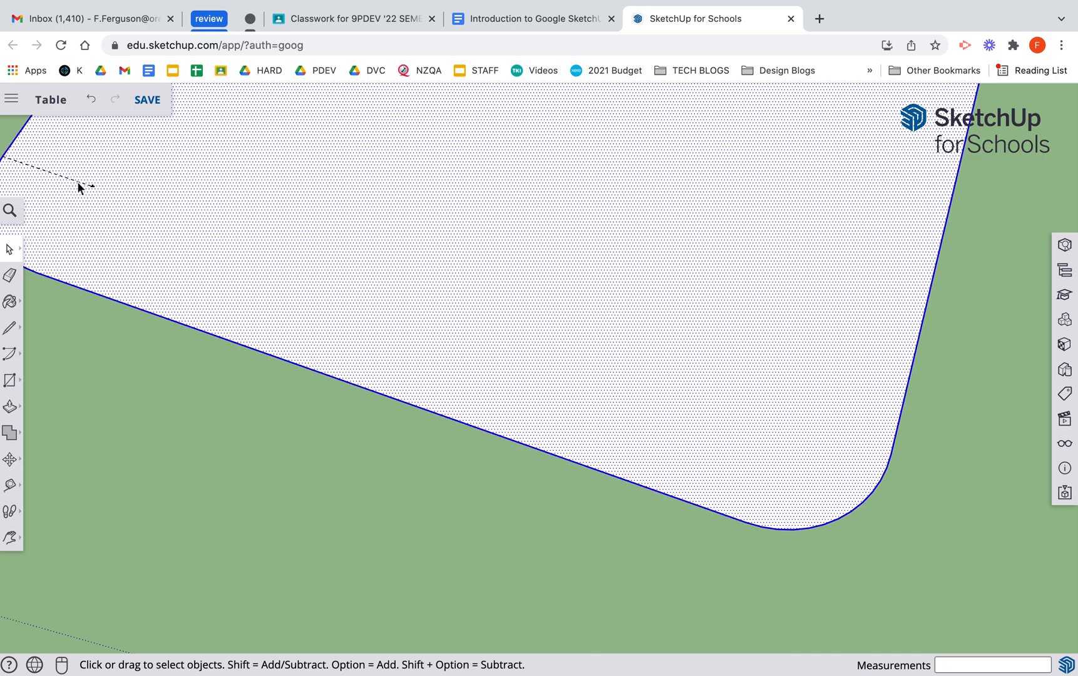
{"action": "left_click", "coordinate": [77, 182]}
{"action": "key", "text": "Delete"}
Step: Examine the thickness dimension at the rounded corner of the example tabletop
{"action": "scroll", "coordinate": [567, 271], "scroll_direction": "down", "scroll_amount": 5}
{"action": "scroll", "coordinate": [558, 186], "scroll_direction": "up", "scroll_amount": 8}
{"action": "scroll", "coordinate": [559, 186], "scroll_direction": "down", "scroll_amount": 10}
{"action": "scroll", "coordinate": [559, 192], "scroll_direction": "down", "scroll_amount": 3}
{"action": "key", "text": "h"}
{"action": "left_click_drag", "start_coordinate": [556, 183], "coordinate": [434, 409]}
{"action": "left_click_drag", "start_coordinate": [433, 232], "coordinate": [463, 328]}
{"action": "scroll", "coordinate": [249, 432], "scroll_direction": "up", "scroll_amount": 1}
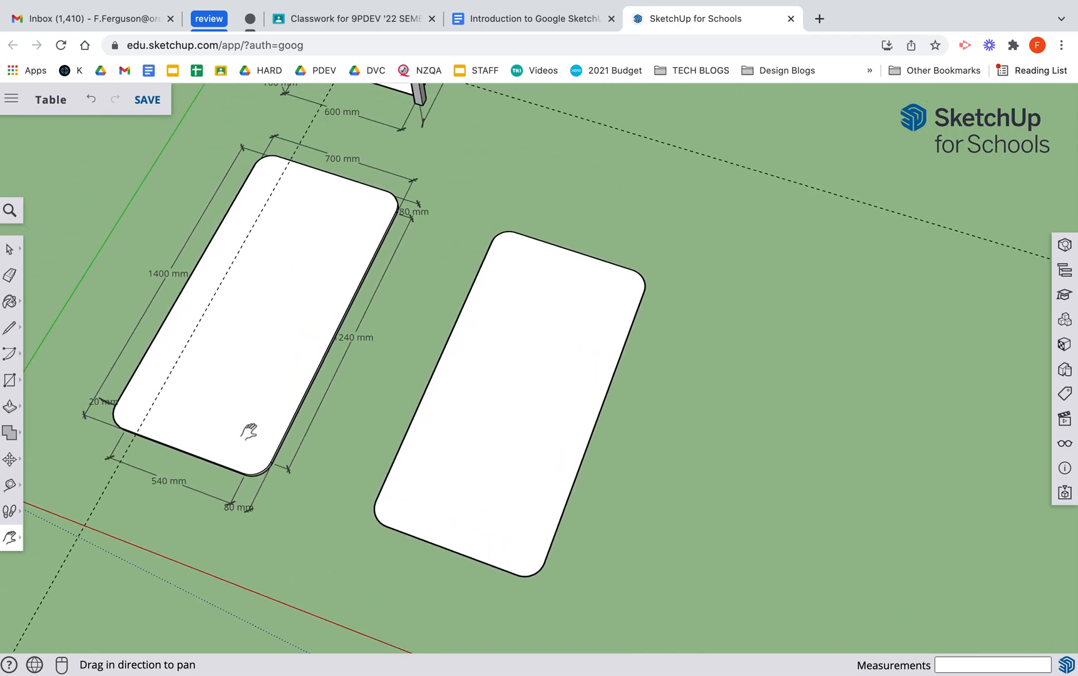
{"action": "scroll", "coordinate": [92, 401], "scroll_direction": "up", "scroll_amount": 5}
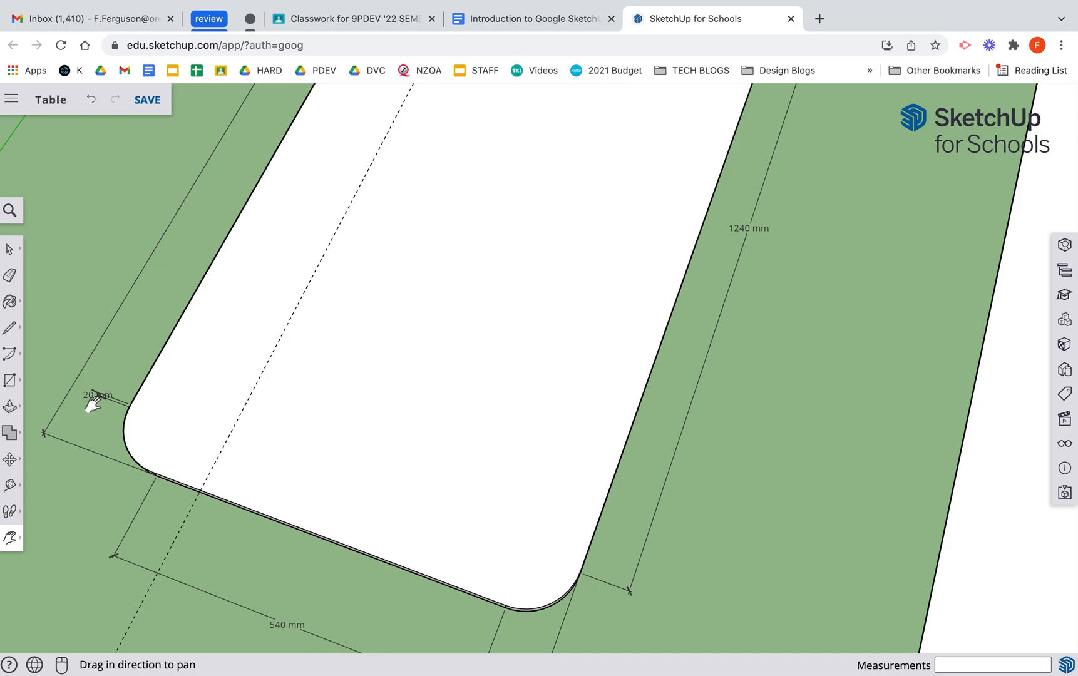
{"action": "scroll", "coordinate": [99, 400], "scroll_direction": "up", "scroll_amount": 5}
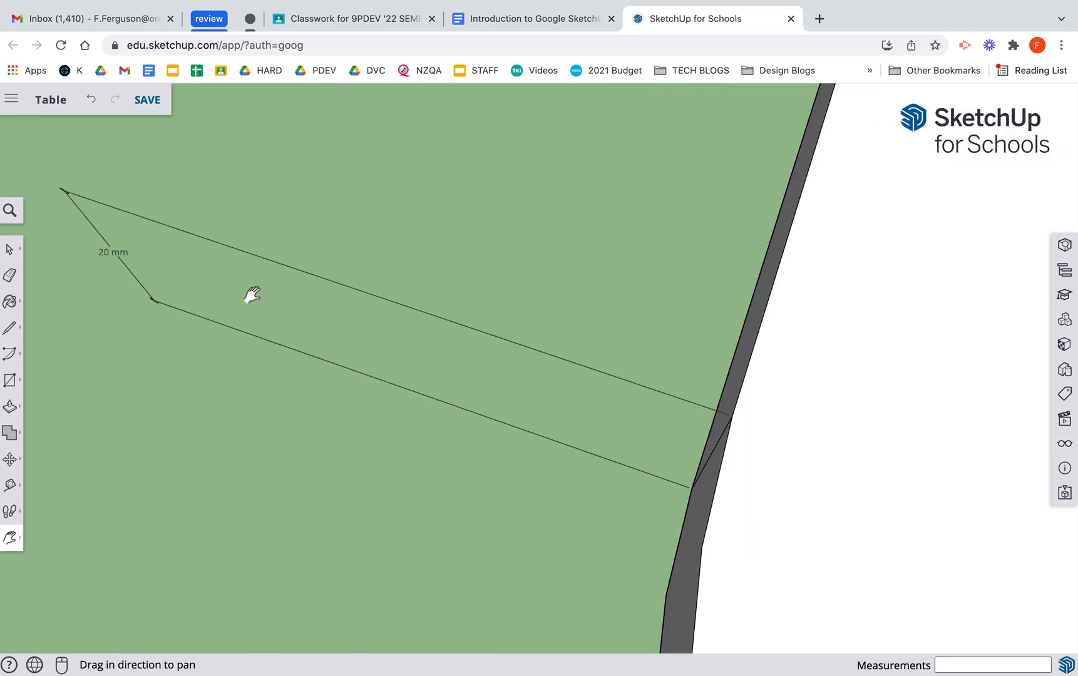
{"action": "middle_click_drag", "start_coordinate": [255, 490], "coordinate": [645, 286]}
{"action": "middle_click_drag", "start_coordinate": [508, 368], "coordinate": [787, 317], "text": "shift"}
{"action": "scroll", "coordinate": [775, 366], "scroll_direction": "down", "scroll_amount": 10}
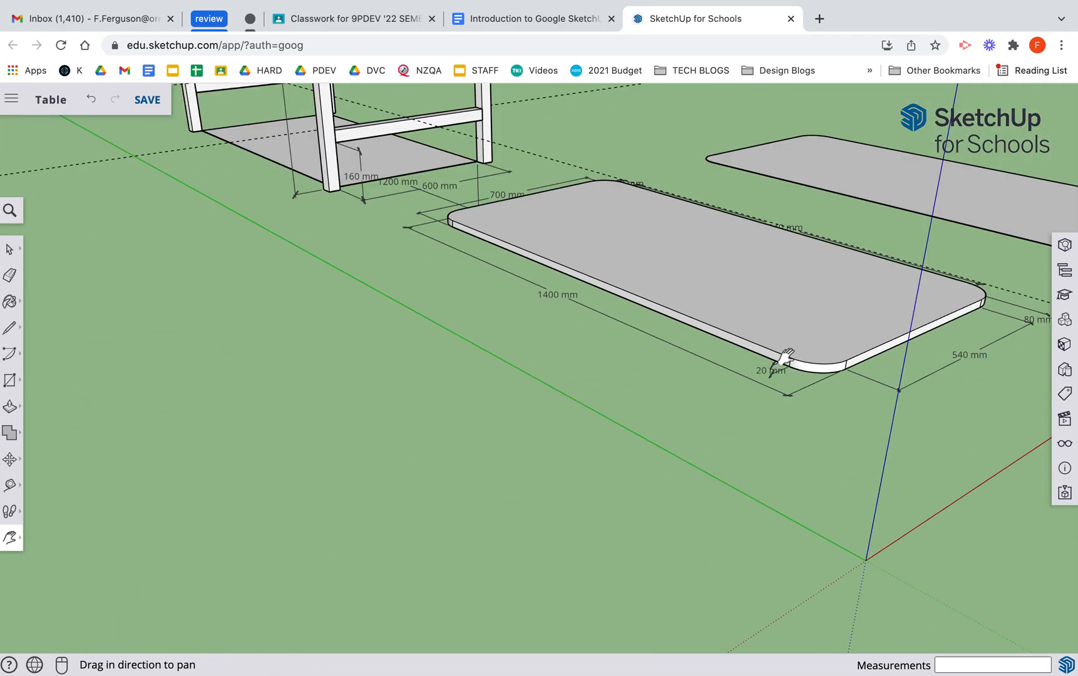
Step: Extrude the new rounded tabletop face downward by 20 mm with Push/Pull
{"action": "middle_click_drag", "start_coordinate": [936, 269], "coordinate": [877, 285]}
{"action": "left_click_drag", "start_coordinate": [877, 285], "coordinate": [692, 340]}
{"action": "key", "text": "p"}
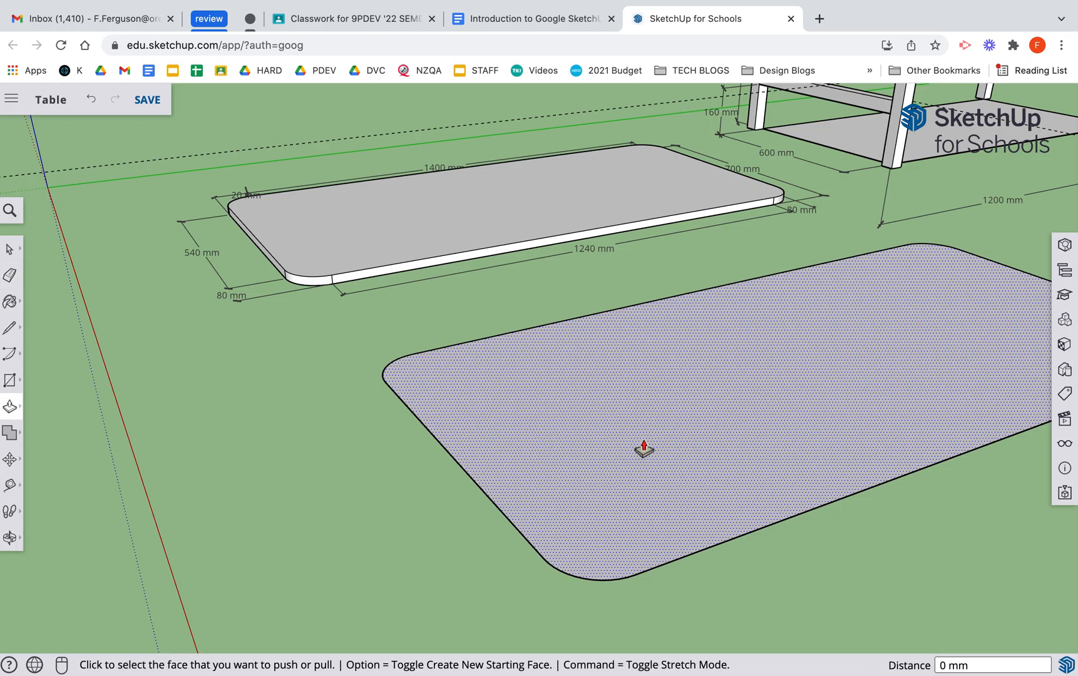
{"action": "left_click", "coordinate": [729, 479]}
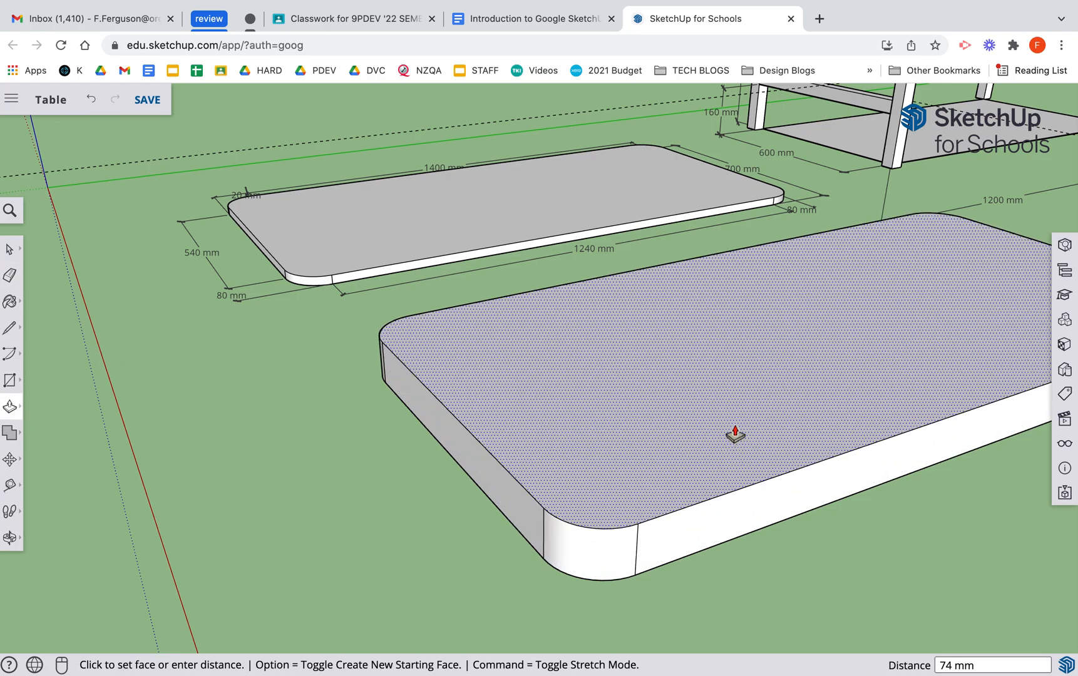
{"action": "left_click", "coordinate": [757, 526]}
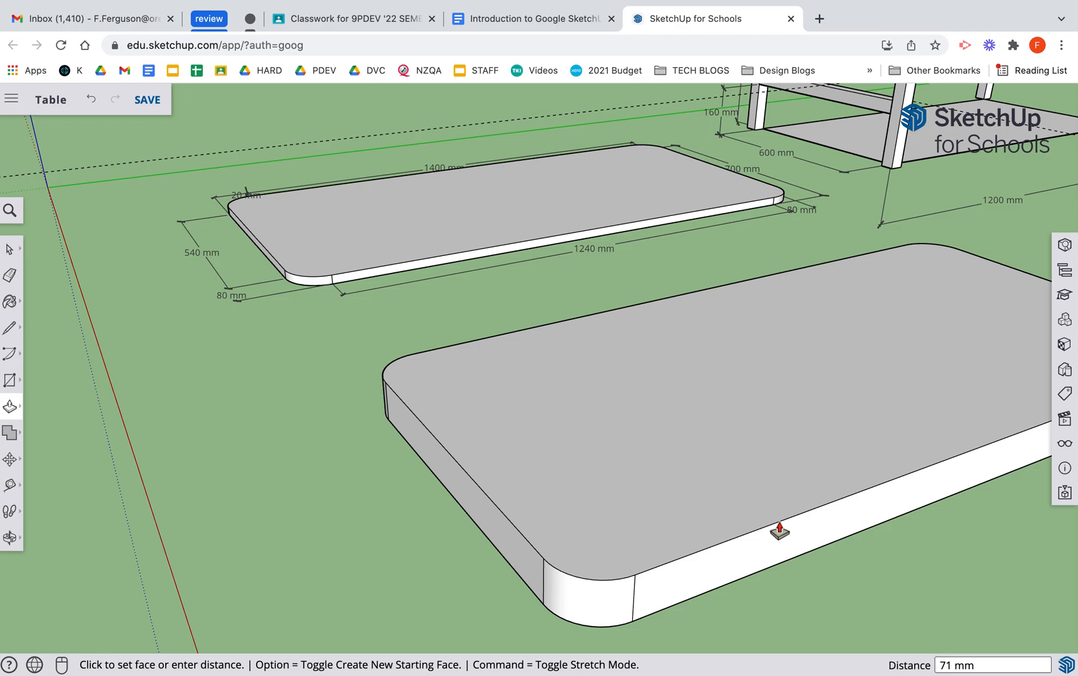
{"action": "key", "text": "Return"}
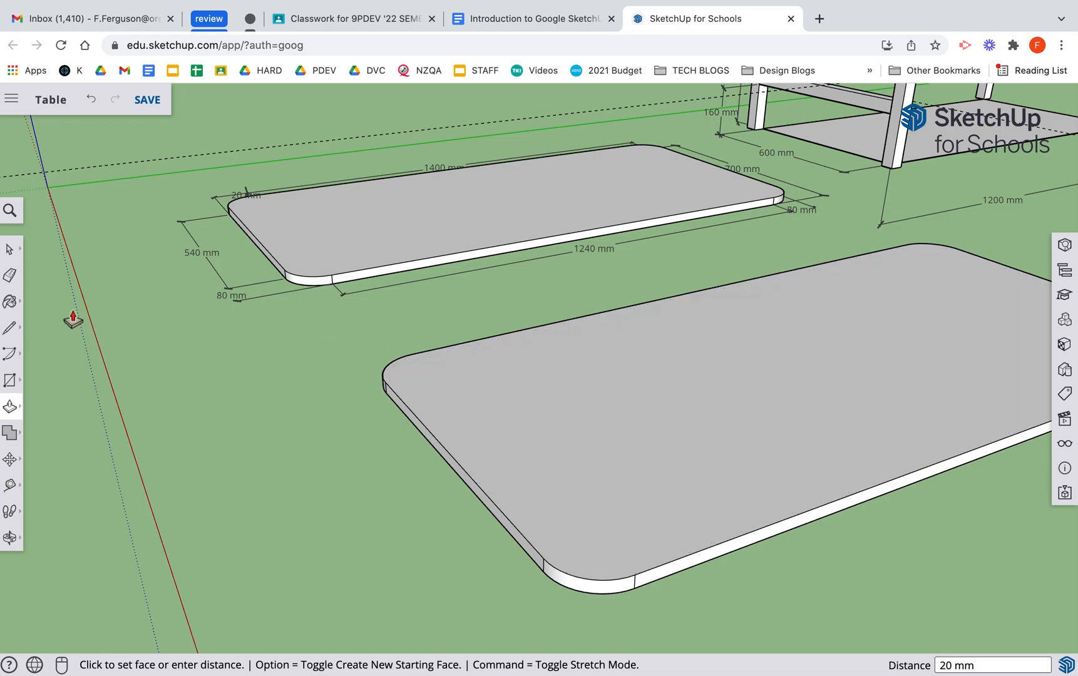
Step: Select the whole new tabletop, including all its faces and edges, and make it a group
{"action": "left_click", "coordinate": [10, 250]}
{"action": "scroll", "coordinate": [809, 388], "scroll_direction": "down", "scroll_amount": 5}
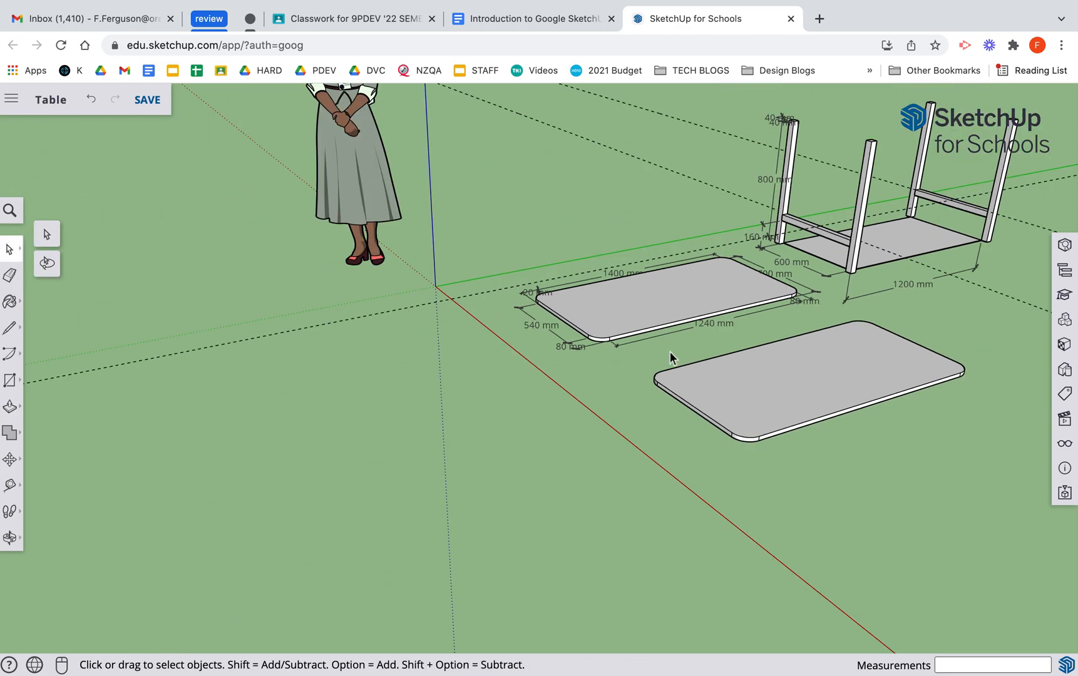
{"action": "key", "text": "o"}
{"action": "left_click_drag", "start_coordinate": [871, 330], "coordinate": [981, 621]}
{"action": "key", "text": "space"}
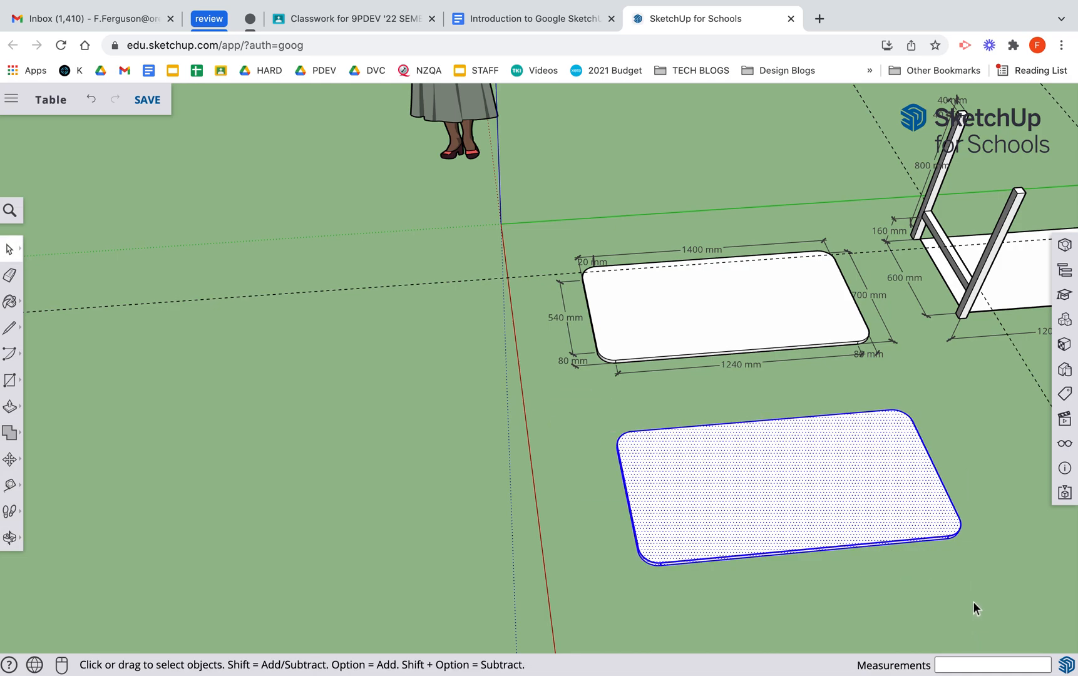
{"action": "right_click", "coordinate": [778, 470]}
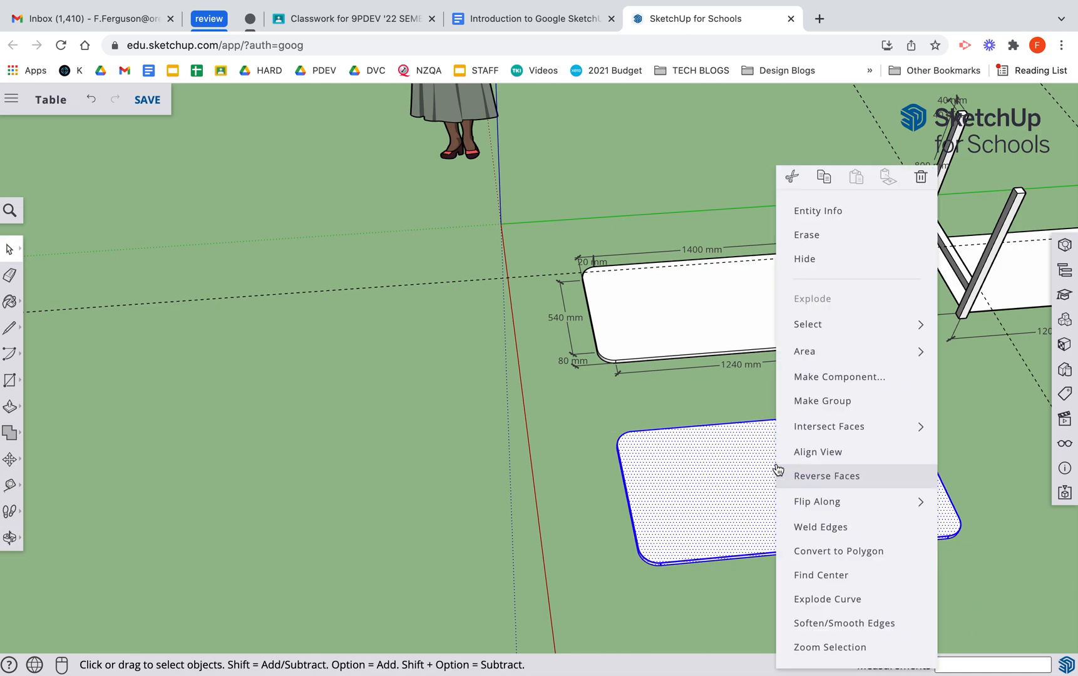
{"action": "left_click", "coordinate": [853, 402]}
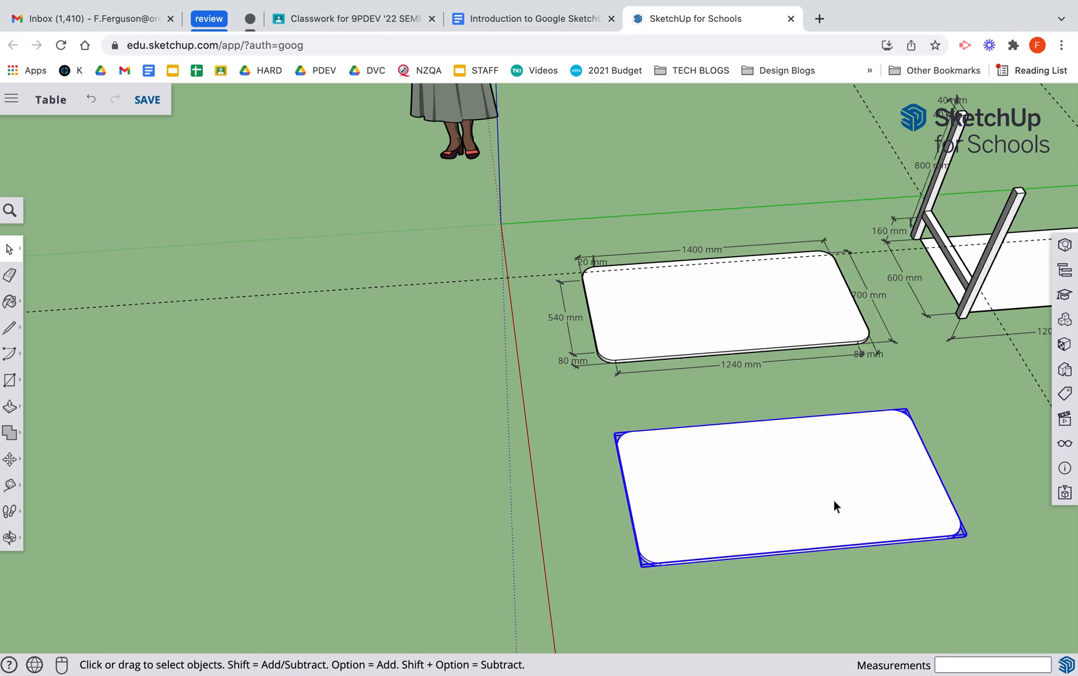
{"action": "left_click", "coordinate": [948, 442]}
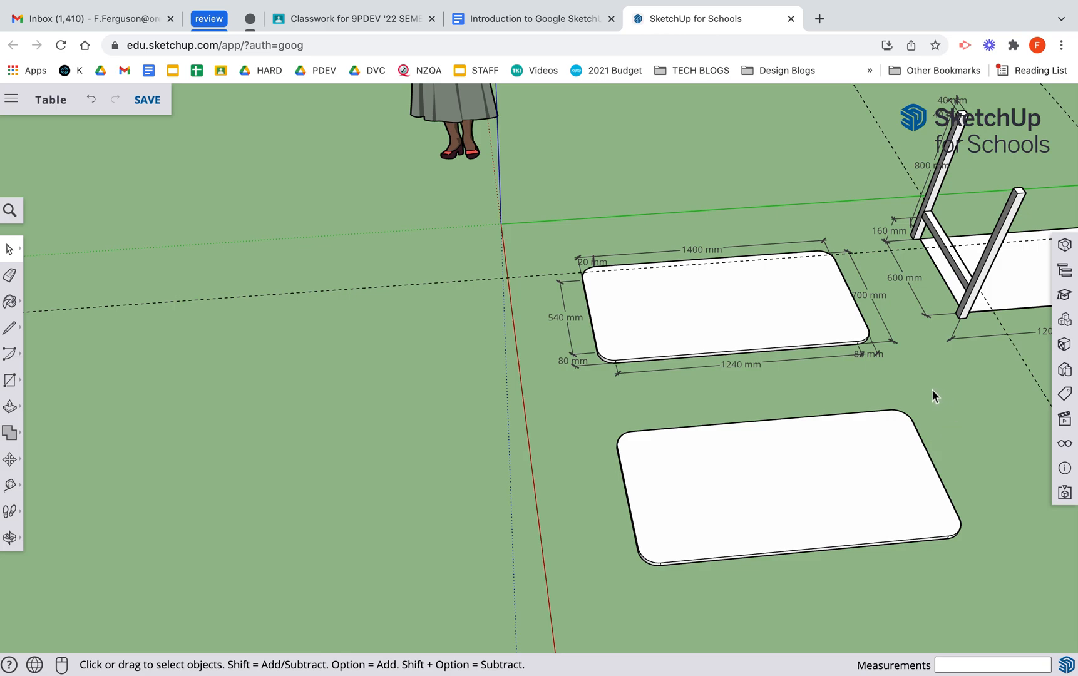
Step: Examine the example leg frame's dimensions, including its base rectangle, leg section, leg height and crossbar position
{"action": "key", "text": "h"}
{"action": "left_click_drag", "start_coordinate": [928, 367], "coordinate": [788, 382]}
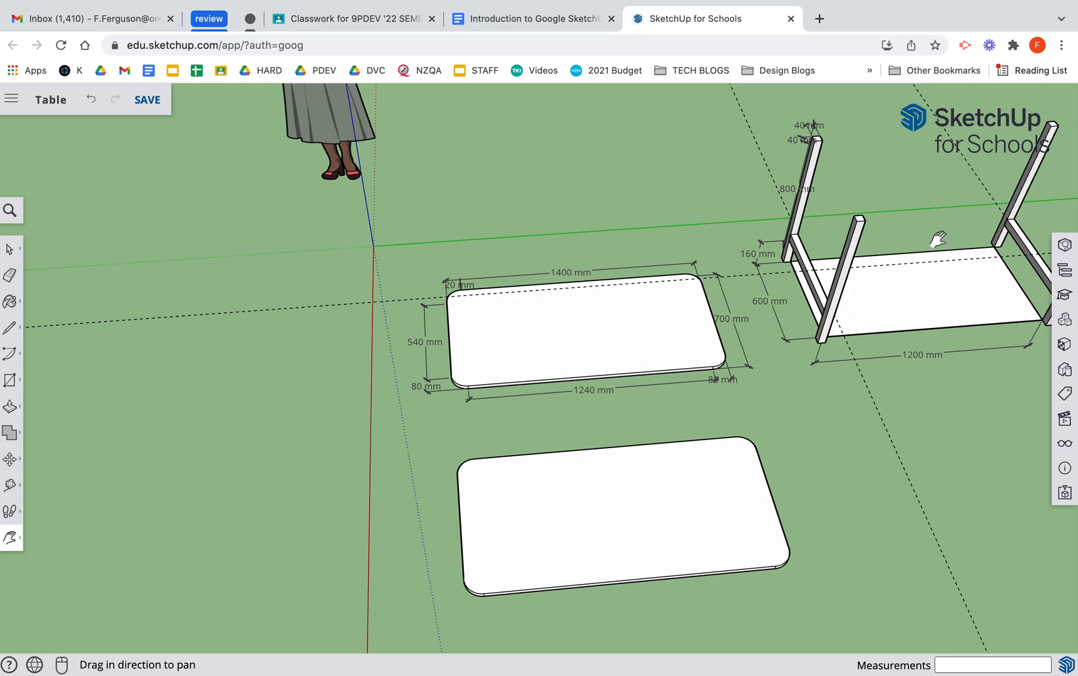
{"action": "left_click_drag", "start_coordinate": [943, 217], "coordinate": [777, 253]}
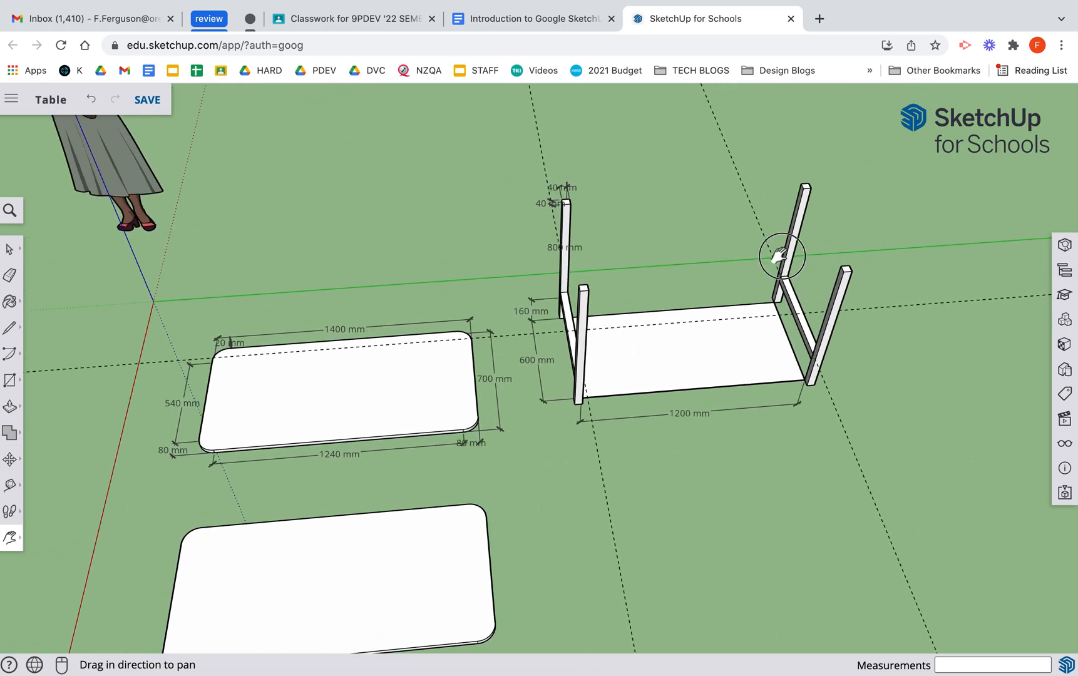
{"action": "left_click_drag", "start_coordinate": [650, 493], "coordinate": [679, 445]}
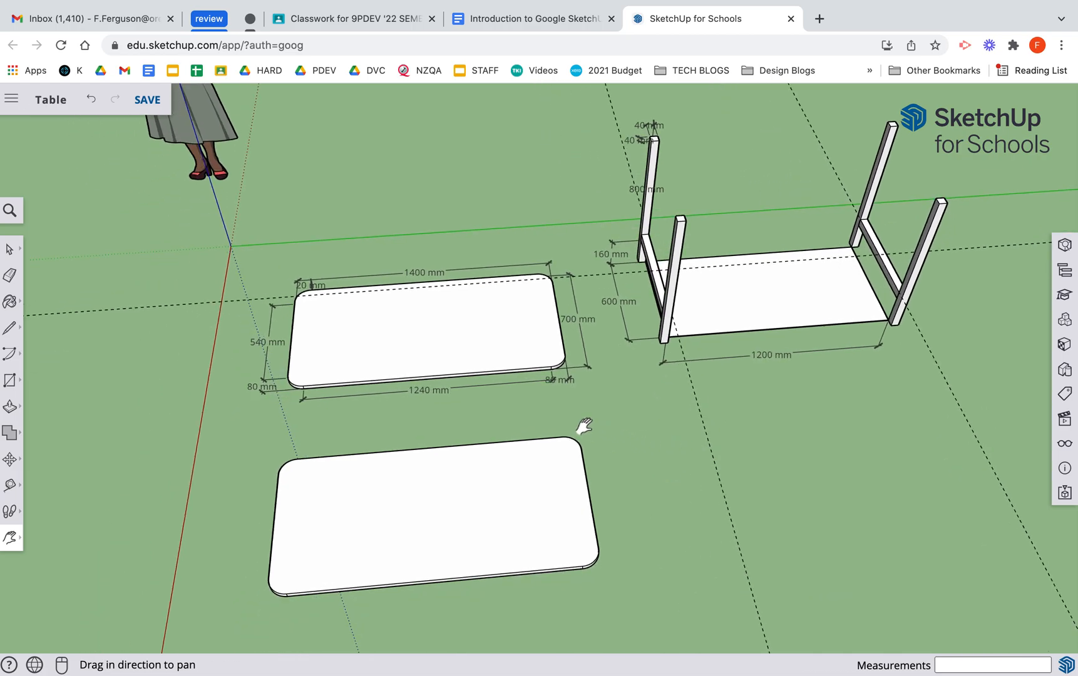
{"action": "key", "text": "o"}
{"action": "left_click_drag", "start_coordinate": [579, 426], "coordinate": [921, 307]}
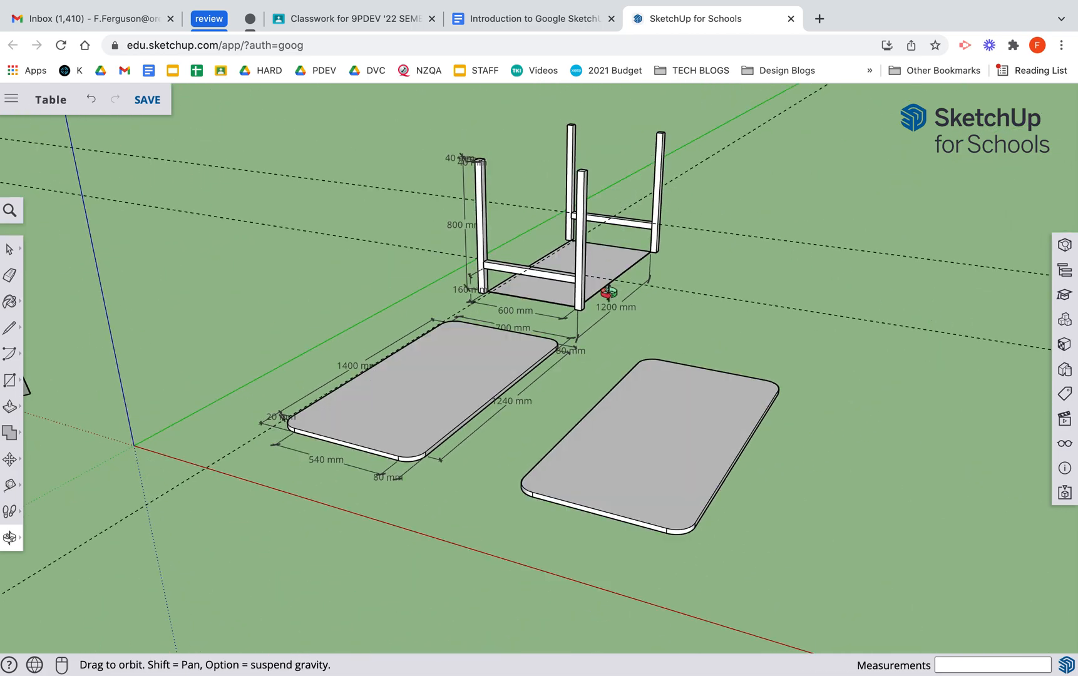
{"action": "left_click_drag", "start_coordinate": [792, 127], "coordinate": [883, 5]}
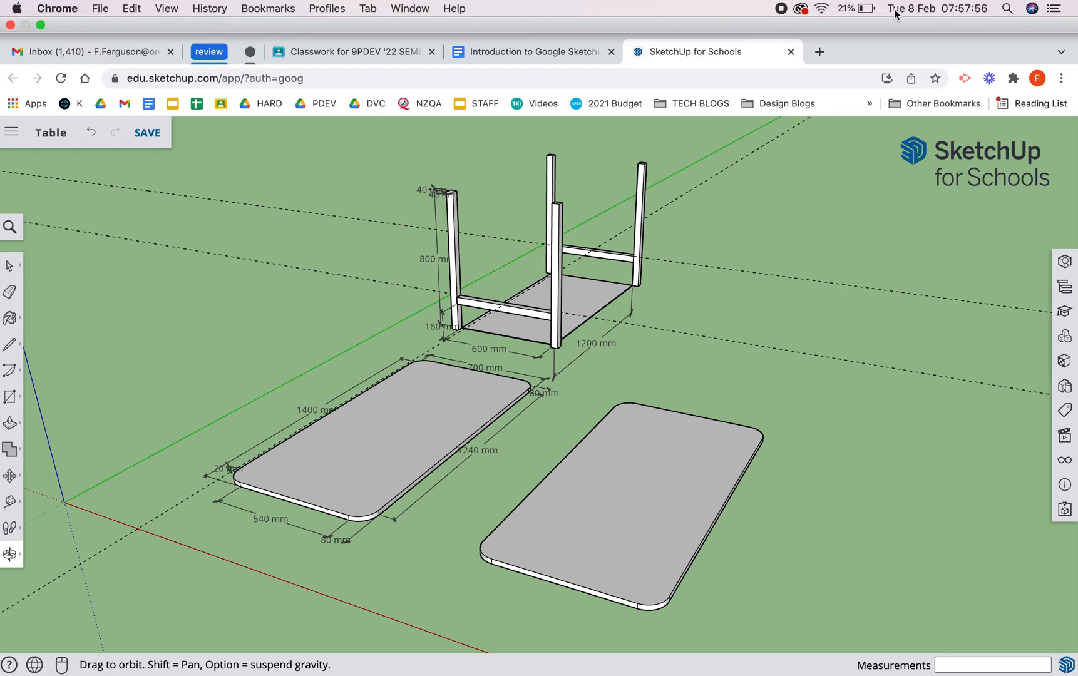
{"action": "scroll", "coordinate": [628, 242], "scroll_direction": "up", "scroll_amount": 5}
{"action": "scroll", "coordinate": [346, 172], "scroll_direction": "up", "scroll_amount": 2}
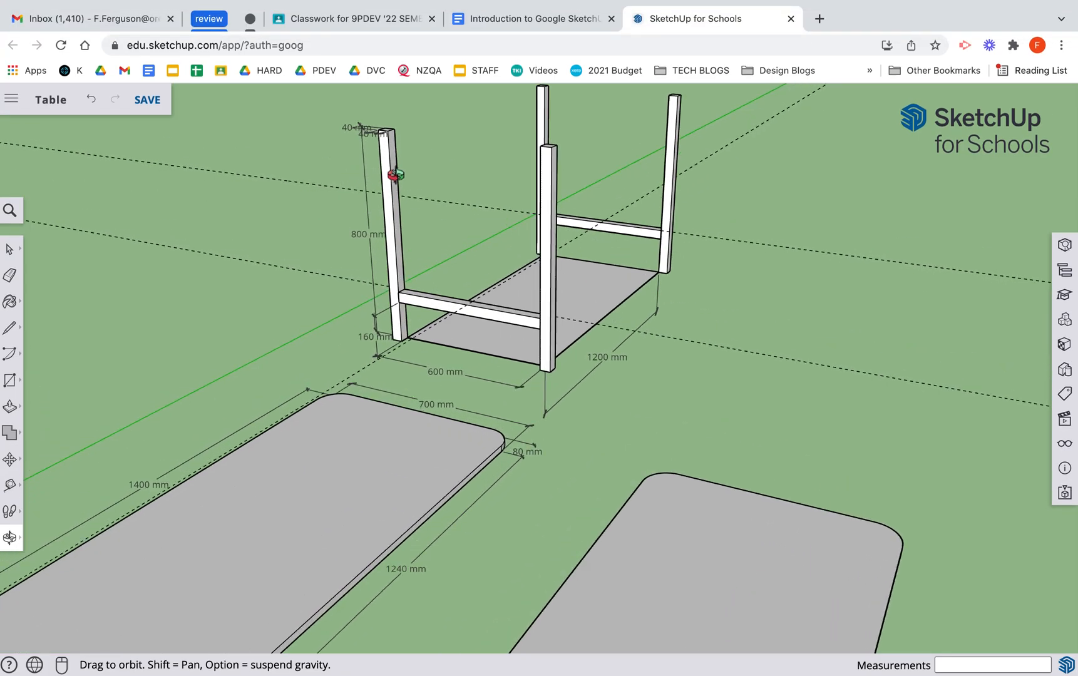
{"action": "scroll", "coordinate": [374, 126], "scroll_direction": "up", "scroll_amount": 1}
{"action": "scroll", "coordinate": [364, 202], "scroll_direction": "up", "scroll_amount": 5}
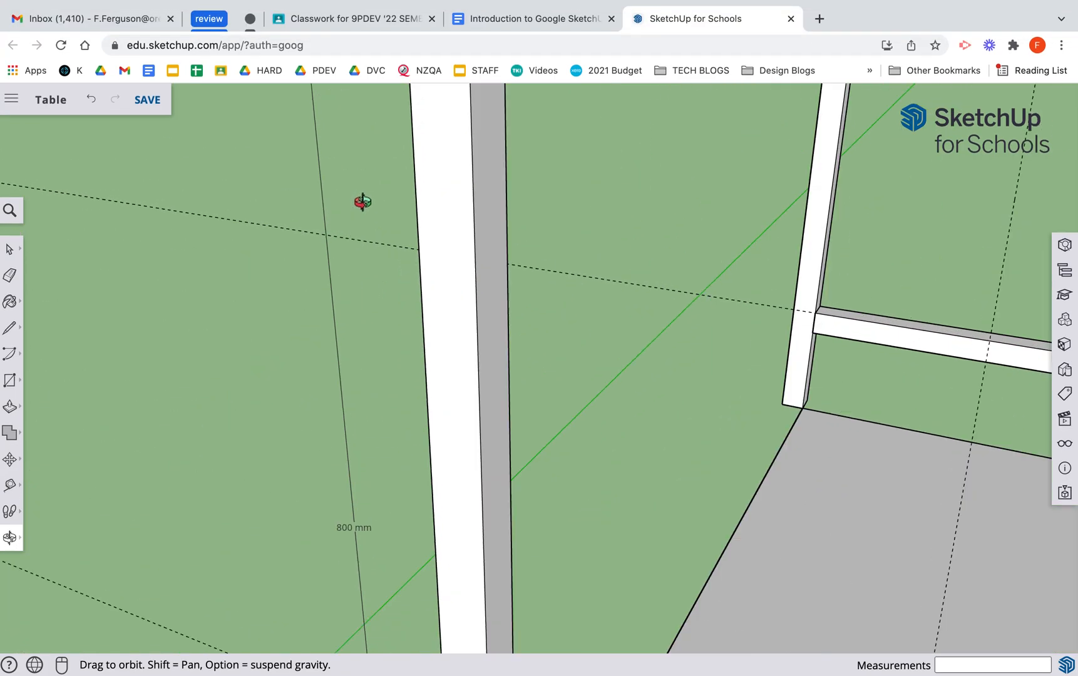
{"action": "scroll", "coordinate": [487, 238], "scroll_direction": "down", "scroll_amount": 5}
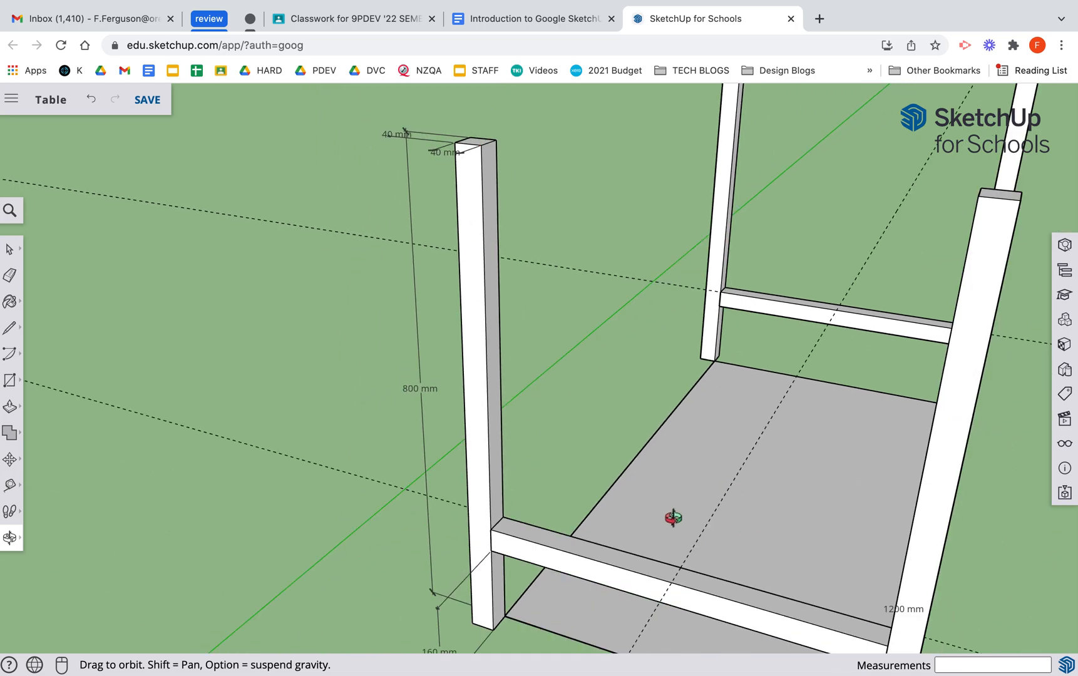
{"action": "left_click_drag", "start_coordinate": [842, 542], "coordinate": [842, 547]}
{"action": "scroll", "coordinate": [843, 547], "scroll_direction": "down", "scroll_amount": 5}
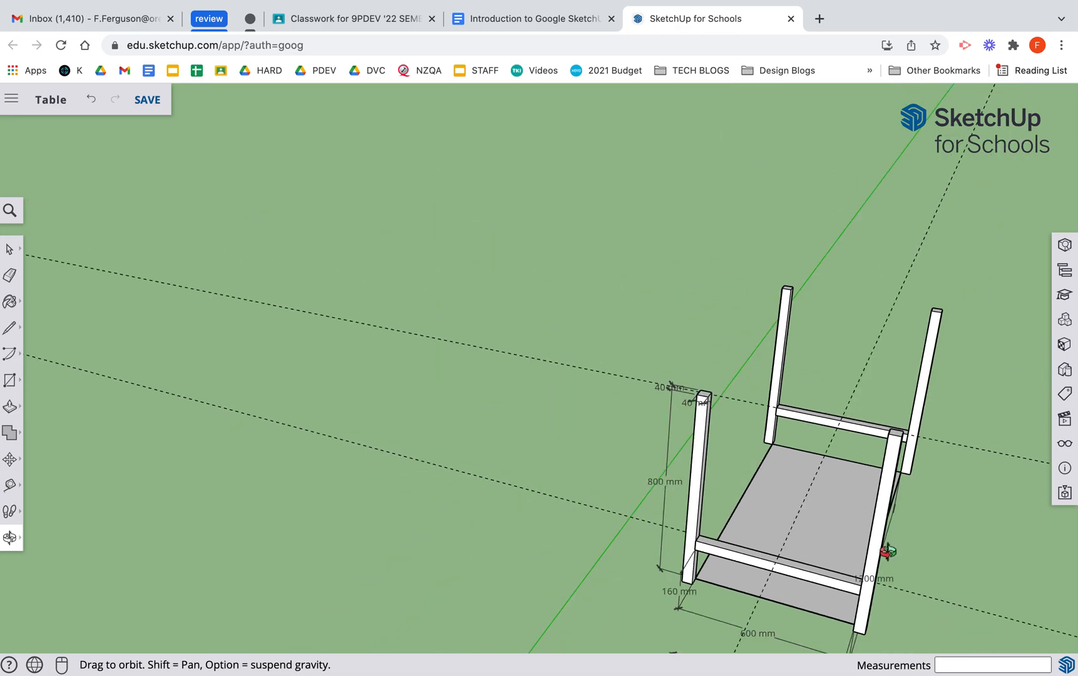
Step: Draw a 600 by 1200 mm rectangle on the ground beside the example leg frame
{"action": "mouse_move", "coordinate": [937, 529]}
{"action": "left_mouse_down"}
{"action": "mouse_move", "coordinate": [813, 539]}
{"action": "mouse_move", "coordinate": [491, 436]}
{"action": "mouse_move", "coordinate": [406, 344]}
{"action": "mouse_move", "coordinate": [404, 301]}
{"action": "mouse_move", "coordinate": [510, 345]}
{"action": "mouse_move", "coordinate": [847, 559]}
{"action": "mouse_move", "coordinate": [691, 320]}
{"action": "mouse_move", "coordinate": [513, 368]}
{"action": "left_mouse_up"}
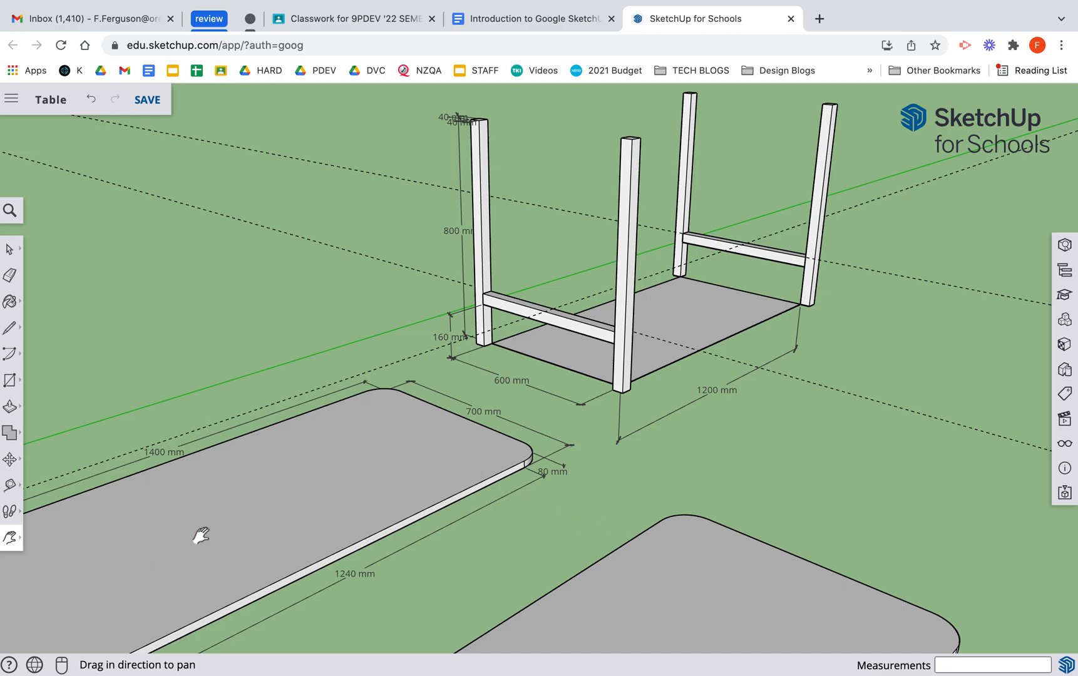
{"action": "left_click_drag", "start_coordinate": [769, 515], "coordinate": [438, 467]}
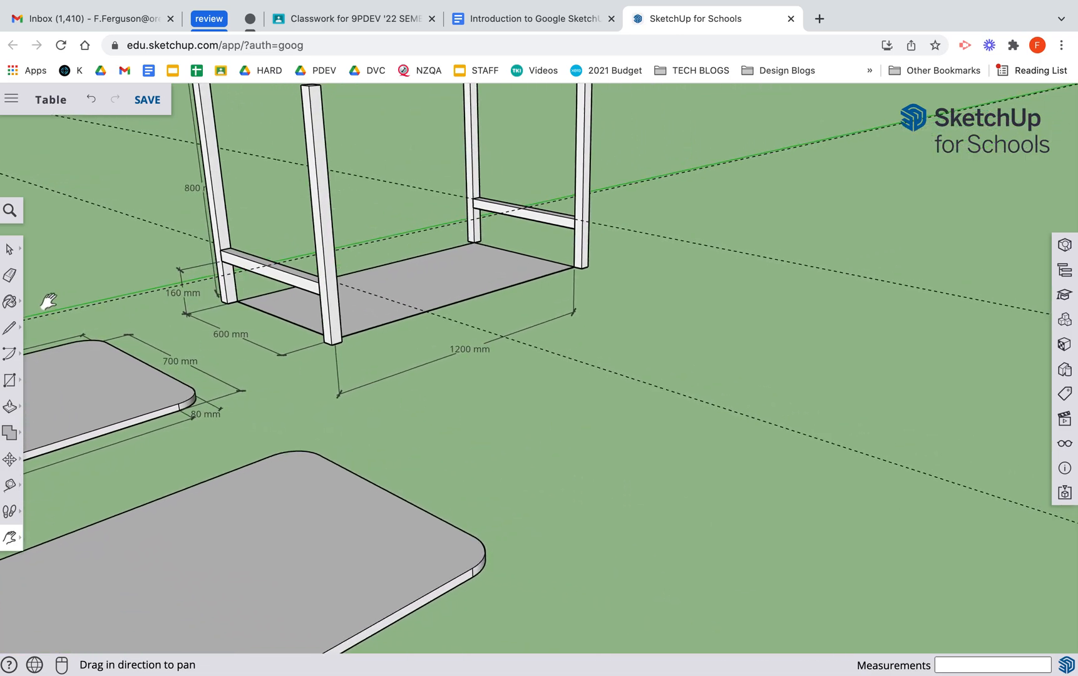
{"action": "left_click", "coordinate": [9, 380]}
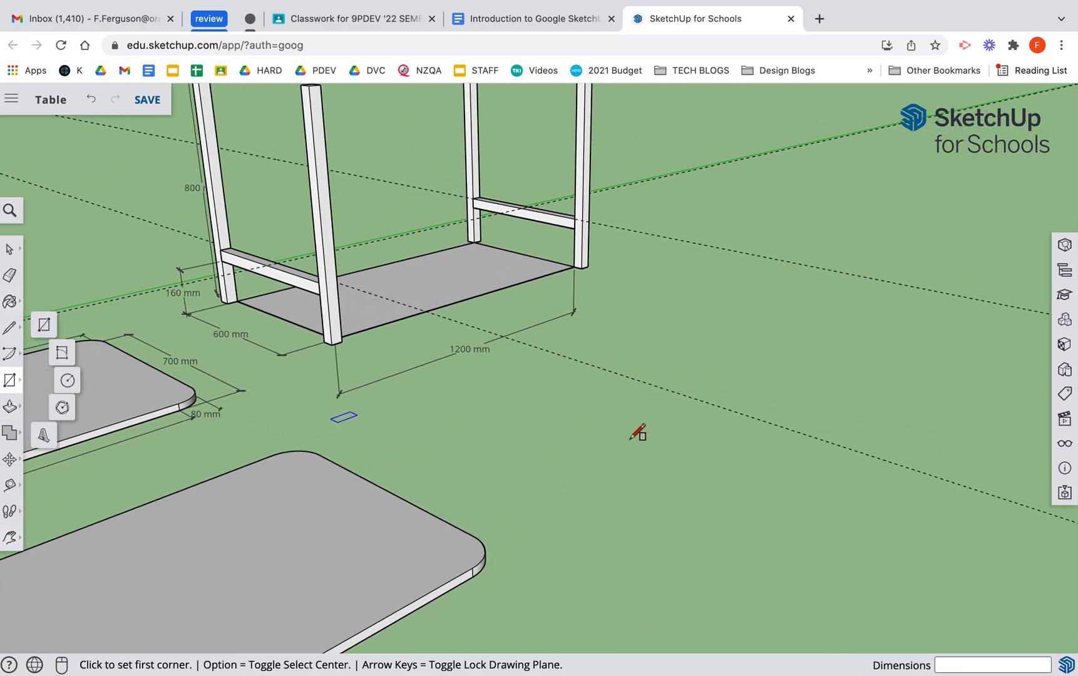
{"action": "left_click", "coordinate": [460, 407]}
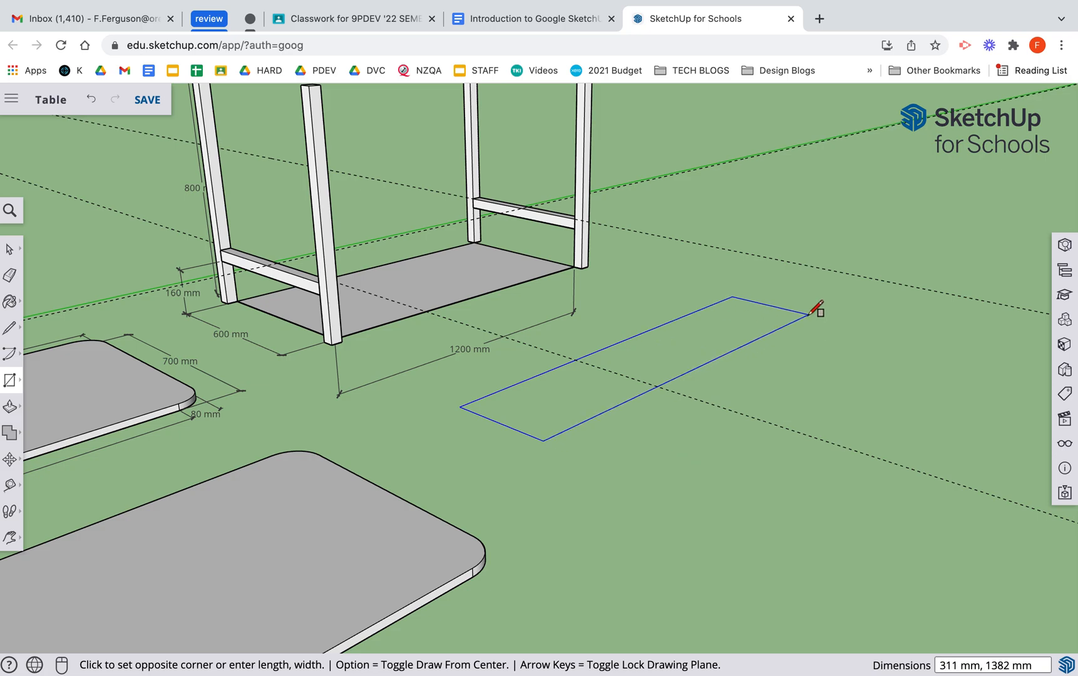
{"action": "type", "text": "600, 1200"}
{"action": "key", "text": "Return"}
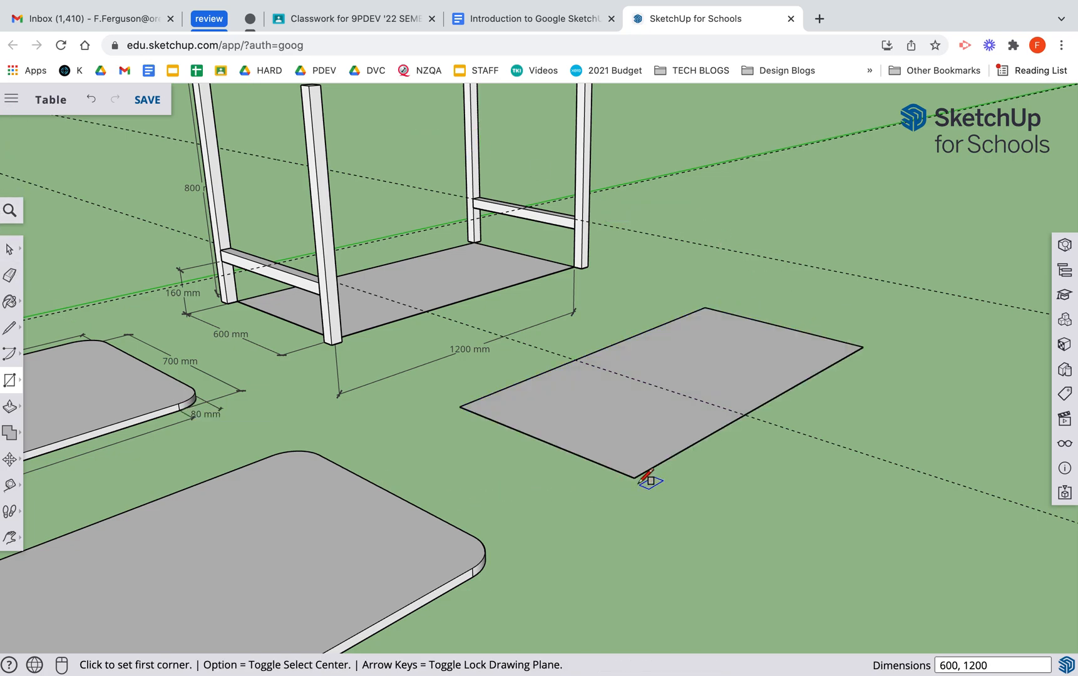
Step: Draw a 40 by 40 mm square on the ground just outside the new base rectangle, starting from its corner nearest the example frame
{"action": "left_click", "coordinate": [460, 407]}
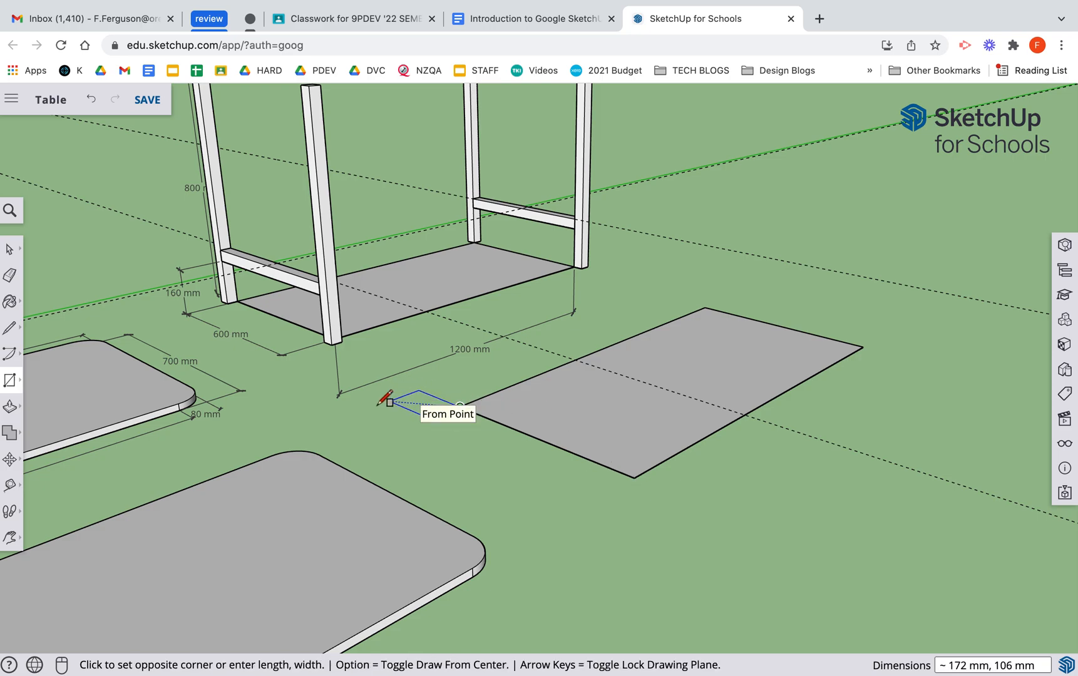
{"action": "type", "text": "40"}
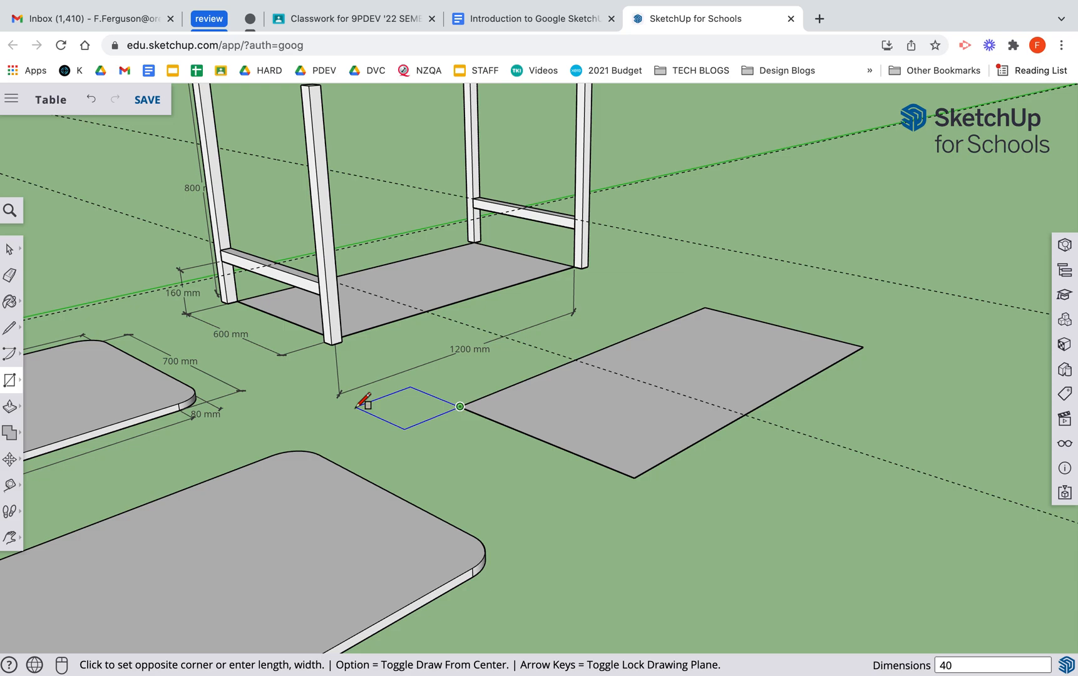
{"action": "type", "text": ", 40"}
{"action": "key", "text": "Return"}
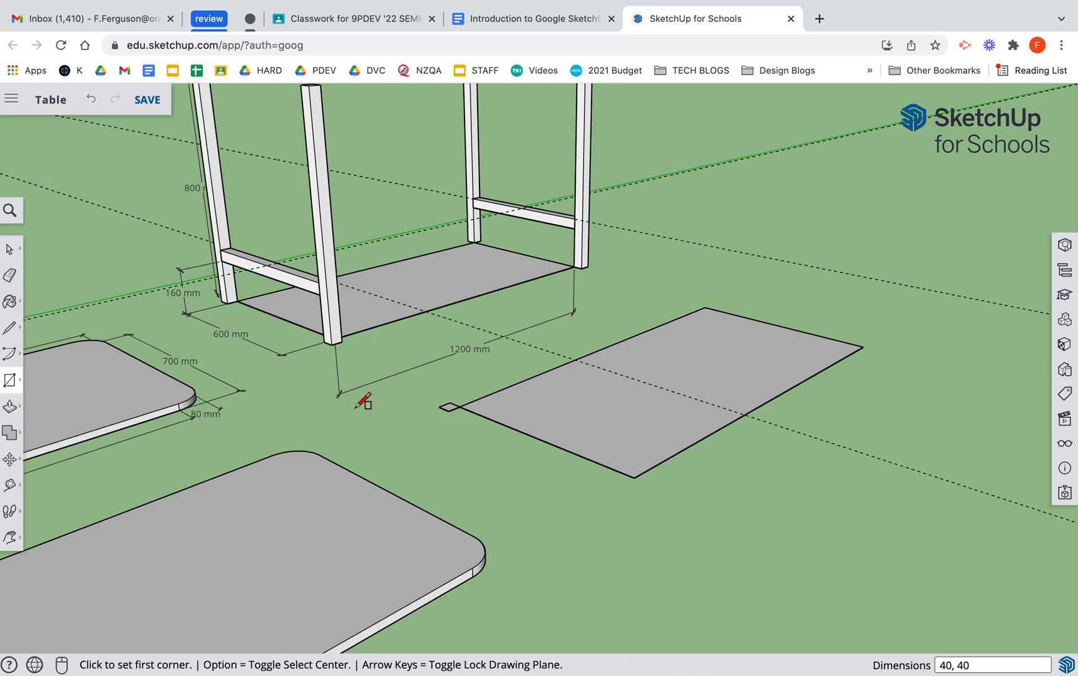
Step: Extrude the small square upward by 800 mm with Push/Pull to form the first leg
{"action": "key", "text": "p"}
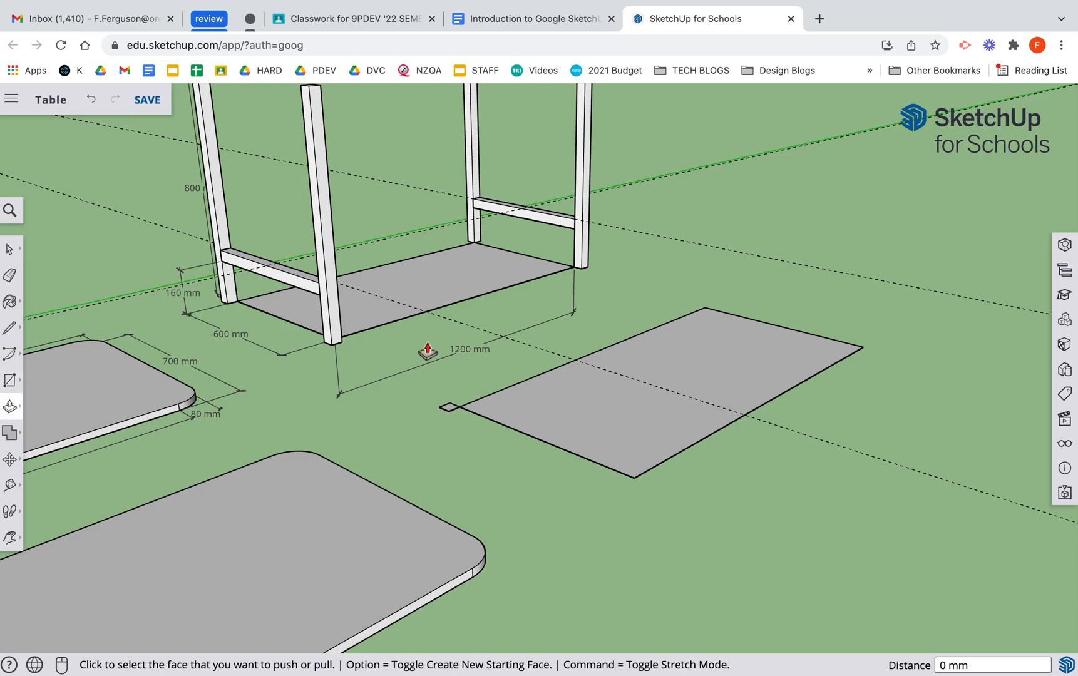
{"action": "left_click", "coordinate": [449, 414]}
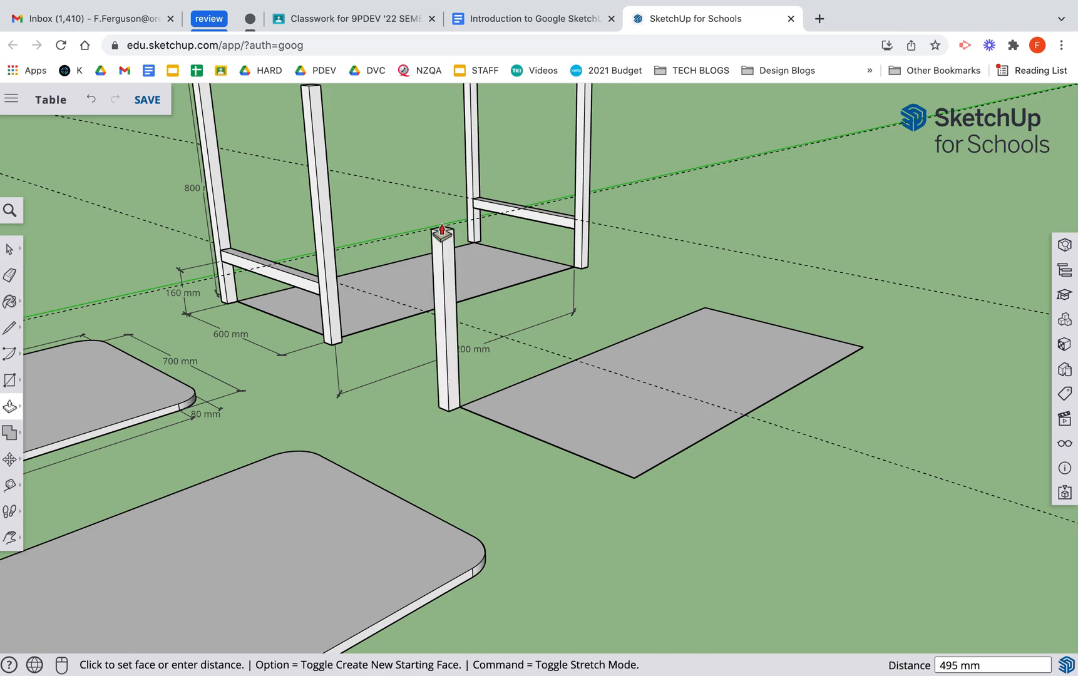
{"action": "type", "text": "800"}
{"action": "key", "text": "Return"}
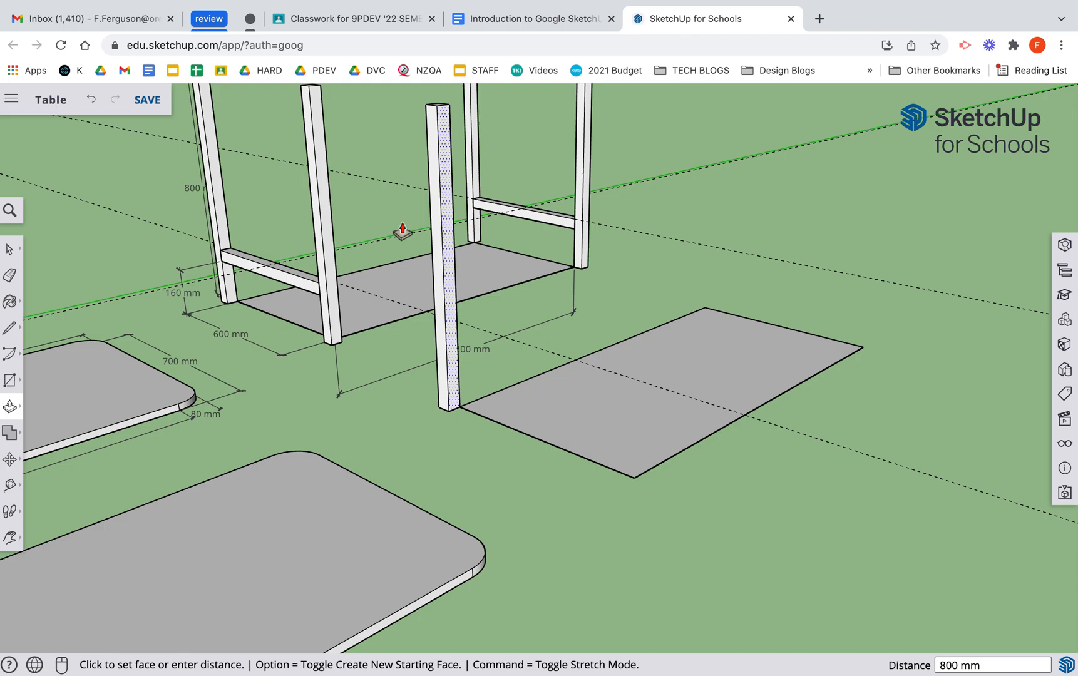
Step: Select all faces and edges of the new leg without including the base rectangle
{"action": "left_click", "coordinate": [9, 249]}
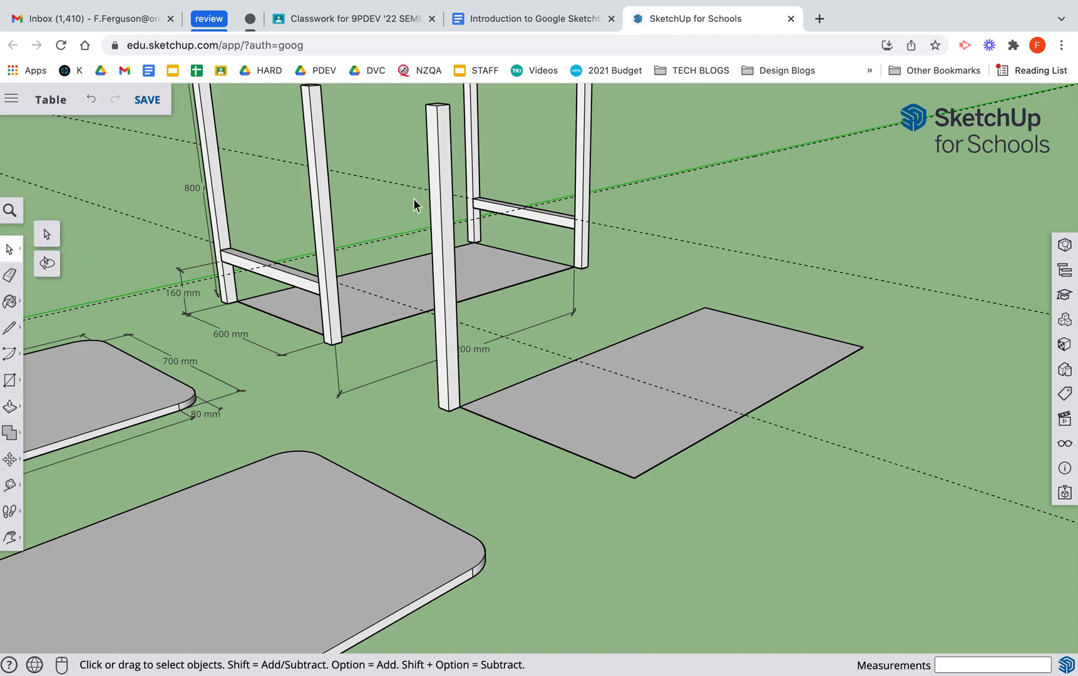
{"action": "left_click_drag", "start_coordinate": [415, 94], "coordinate": [469, 439]}
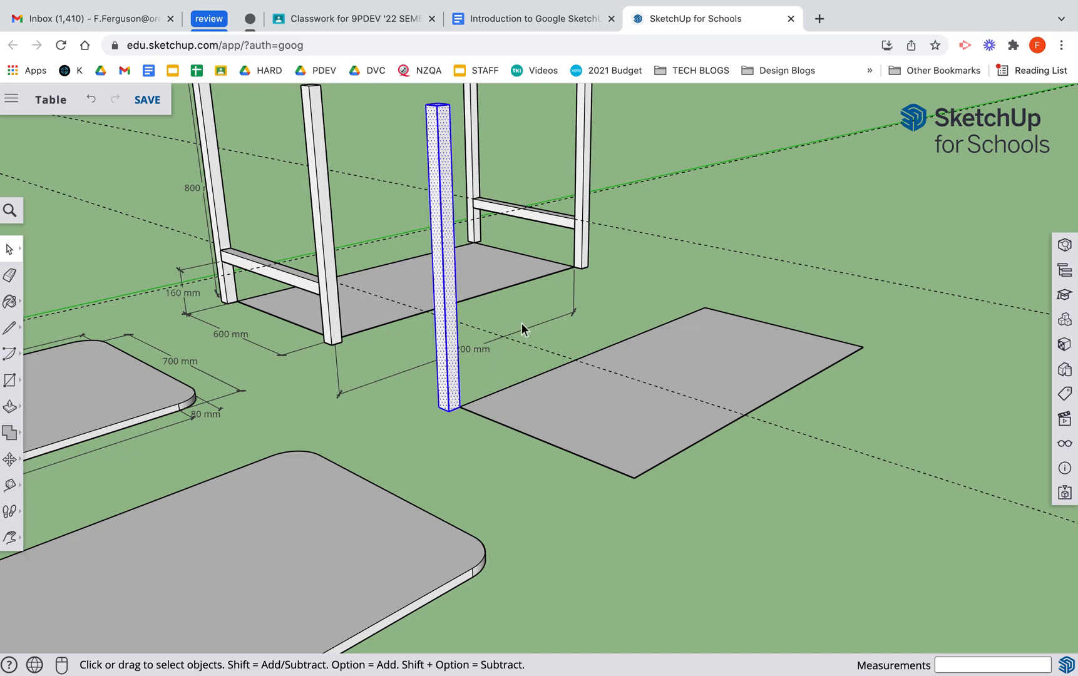
{"action": "mouse_move", "coordinate": [501, 378]}
{"action": "middle_mouse_down"}
{"action": "mouse_move", "coordinate": [492, 373]}
{"action": "mouse_move", "coordinate": [509, 375]}
{"action": "mouse_move", "coordinate": [505, 383]}
{"action": "middle_mouse_up"}
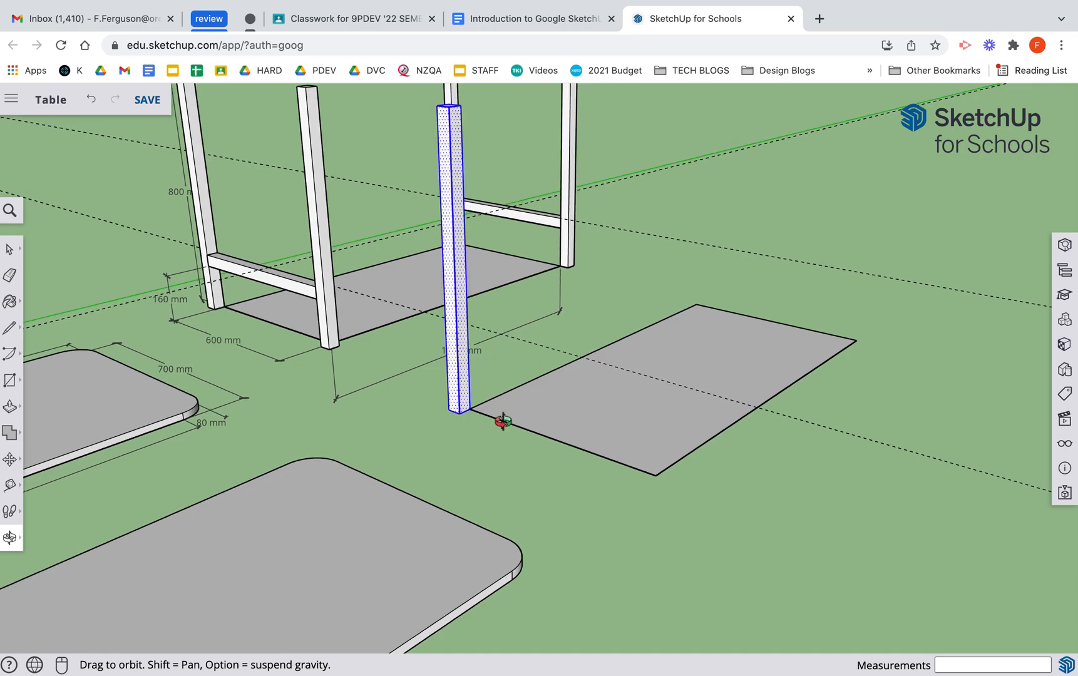
{"action": "key", "text": "space"}
{"action": "left_click", "coordinate": [504, 434]}
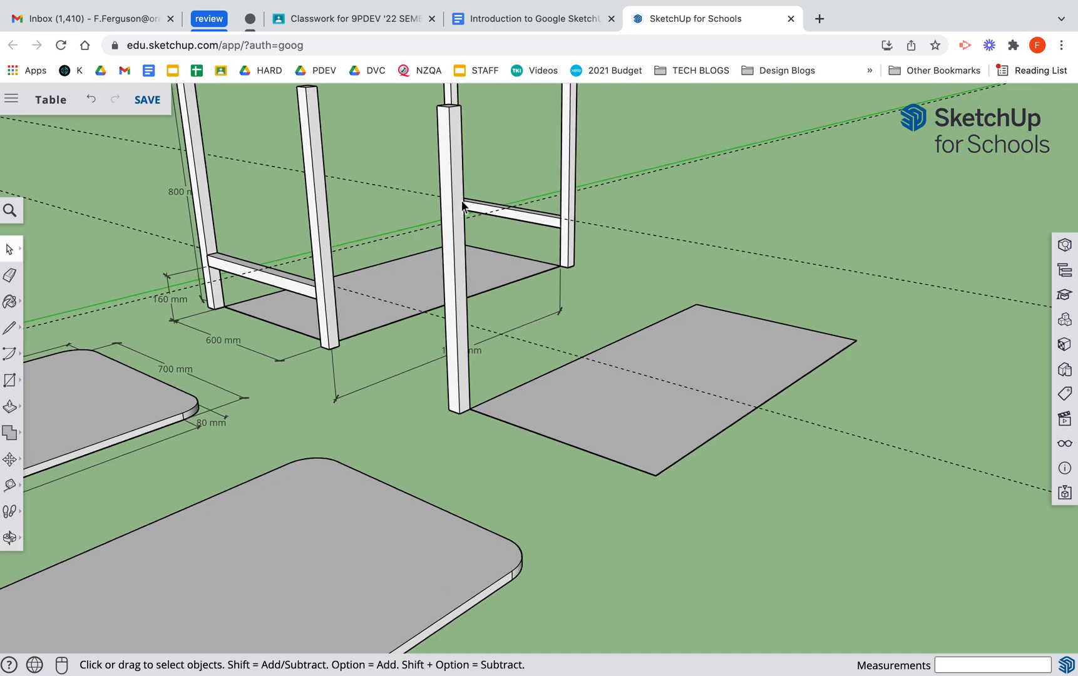
{"action": "left_click_drag", "start_coordinate": [425, 92], "coordinate": [483, 451]}
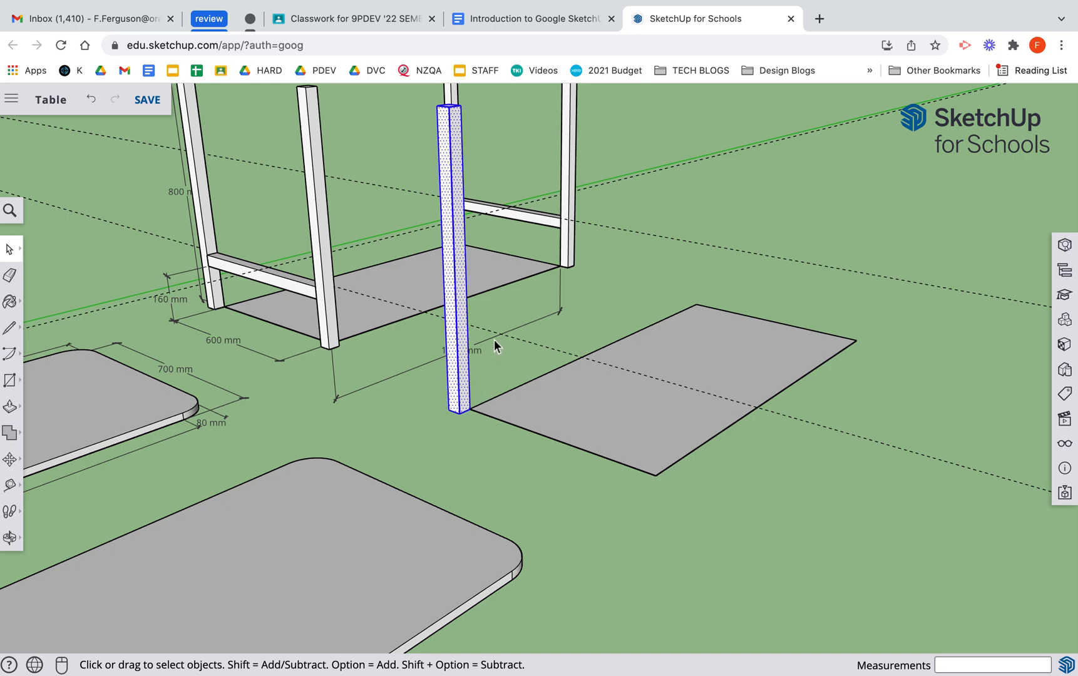
{"action": "key", "text": "o"}
{"action": "left_click_drag", "start_coordinate": [498, 260], "coordinate": [481, 277]}
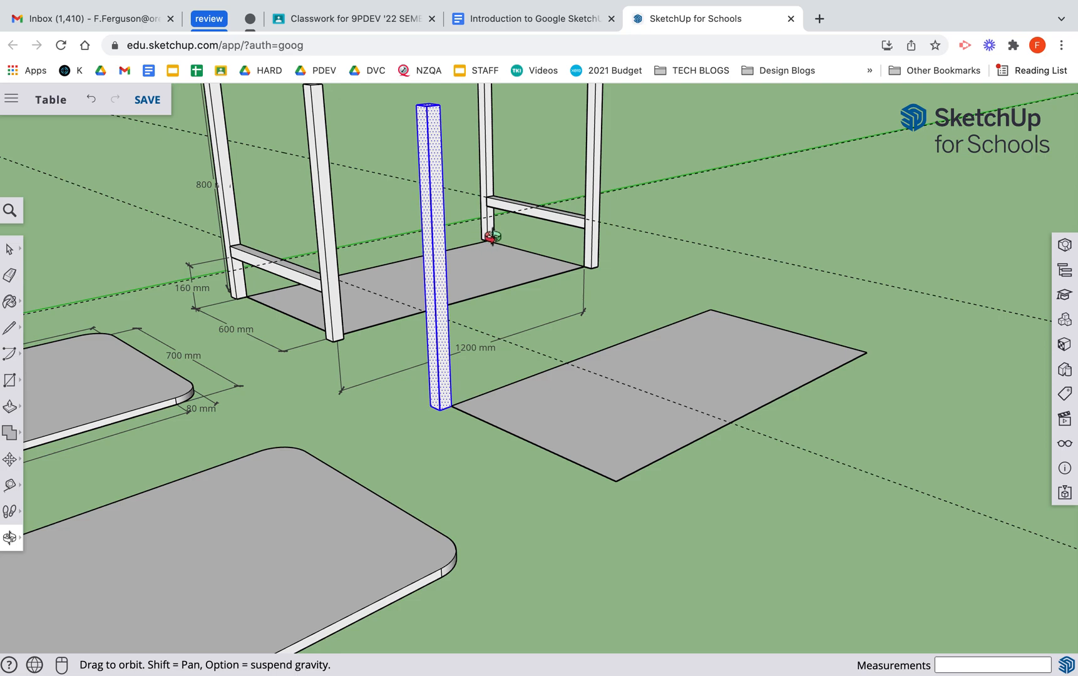
{"action": "left_click", "coordinate": [9, 249]}
{"action": "left_click", "coordinate": [510, 244]}
{"action": "left_click", "coordinate": [398, 140]}
{"action": "left_click_drag", "start_coordinate": [397, 95], "coordinate": [473, 463]}
Step: Check how the example frame's legs and crossbars select as single objects
{"action": "left_click", "coordinate": [480, 170]}
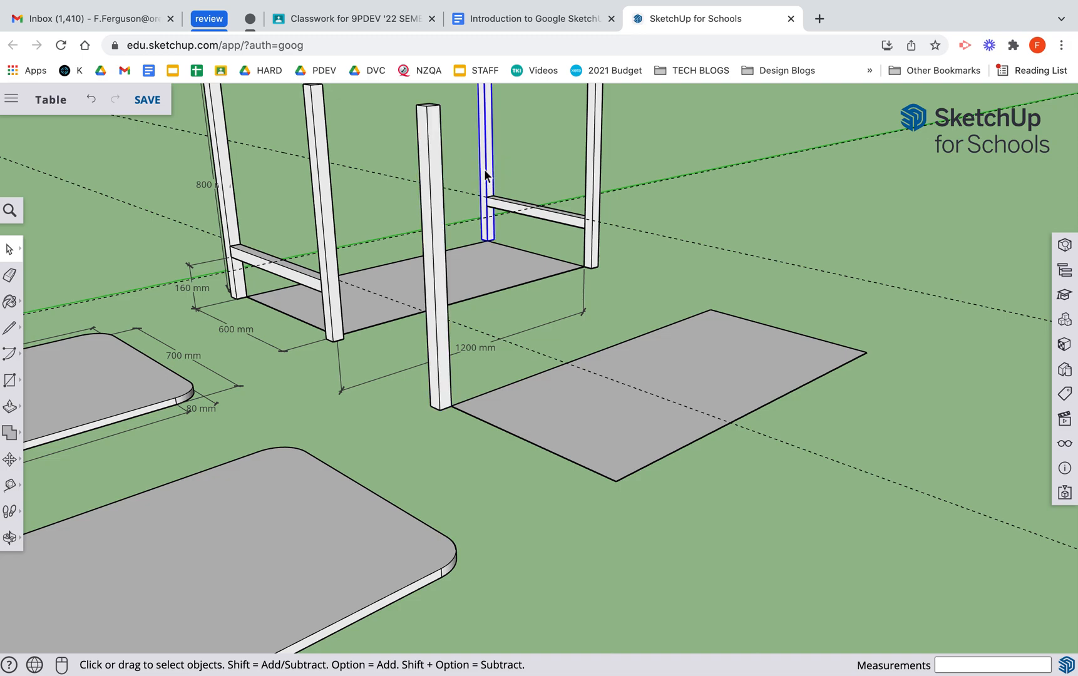
{"action": "left_click", "coordinate": [517, 206]}
{"action": "left_click", "coordinate": [317, 203]}
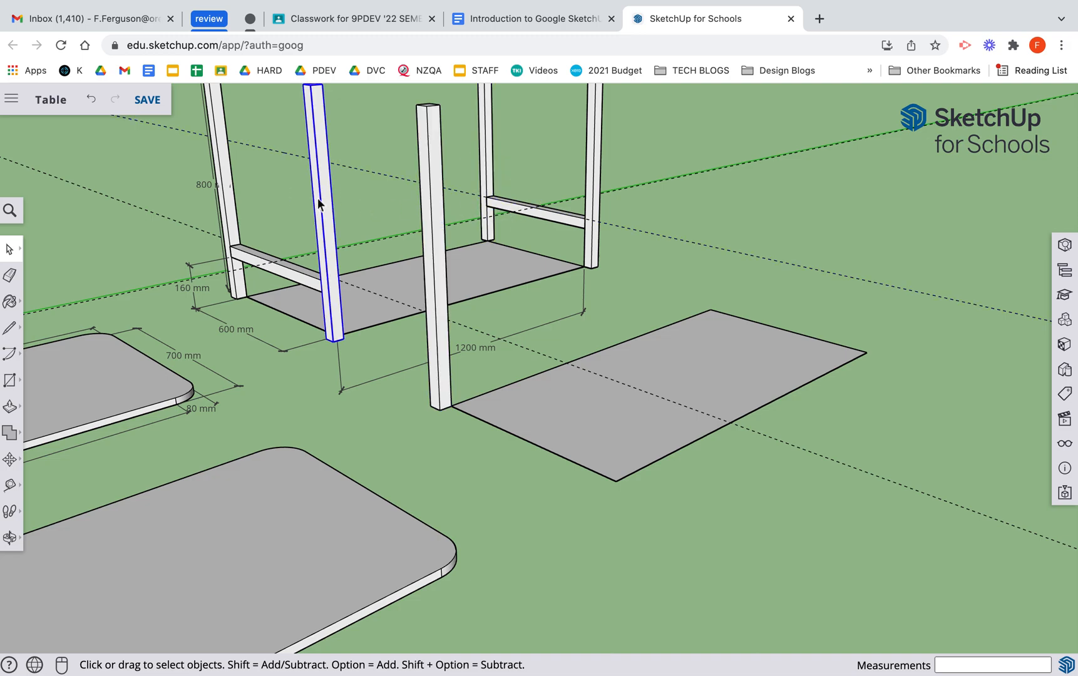
{"action": "left_click", "coordinate": [292, 277]}
{"action": "left_click", "coordinate": [492, 359]}
Step: Select the whole new leg and make it a component named leg
{"action": "left_click_drag", "start_coordinate": [413, 103], "coordinate": [471, 433]}
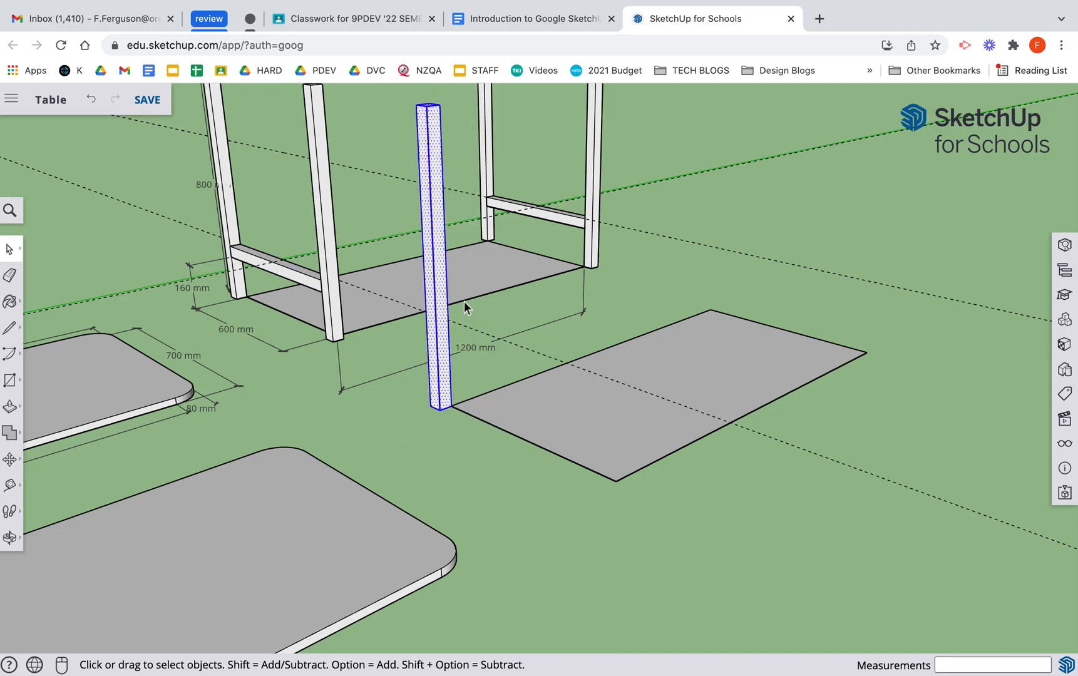
{"action": "right_click", "coordinate": [430, 252]}
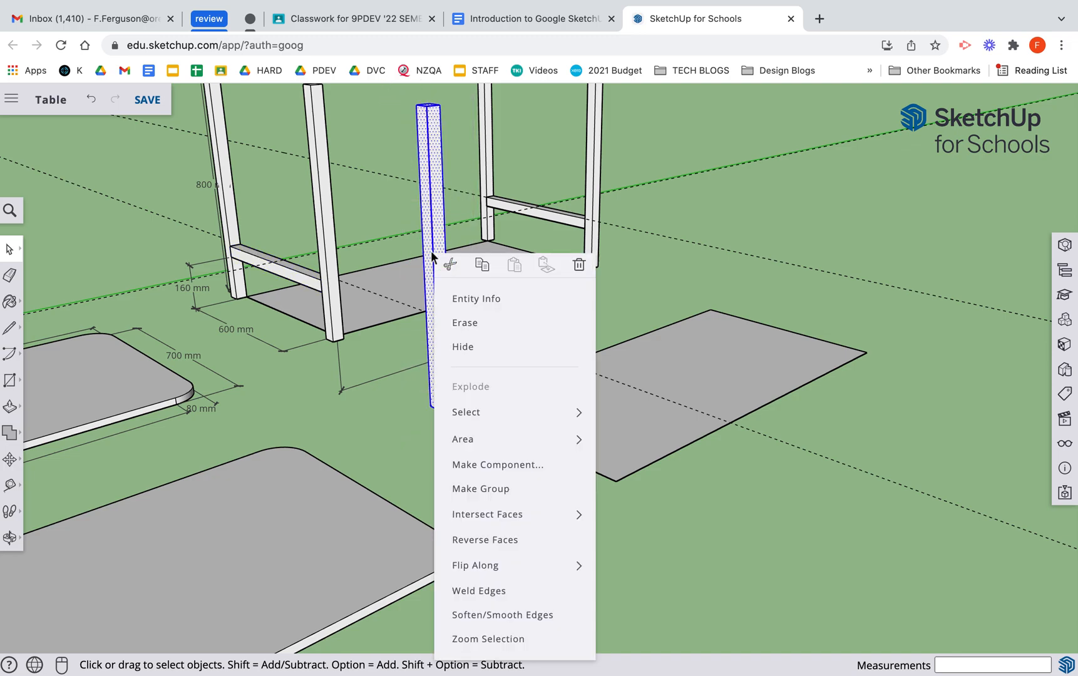
{"action": "left_click", "coordinate": [520, 475]}
{"action": "key", "text": "BackSpace"}
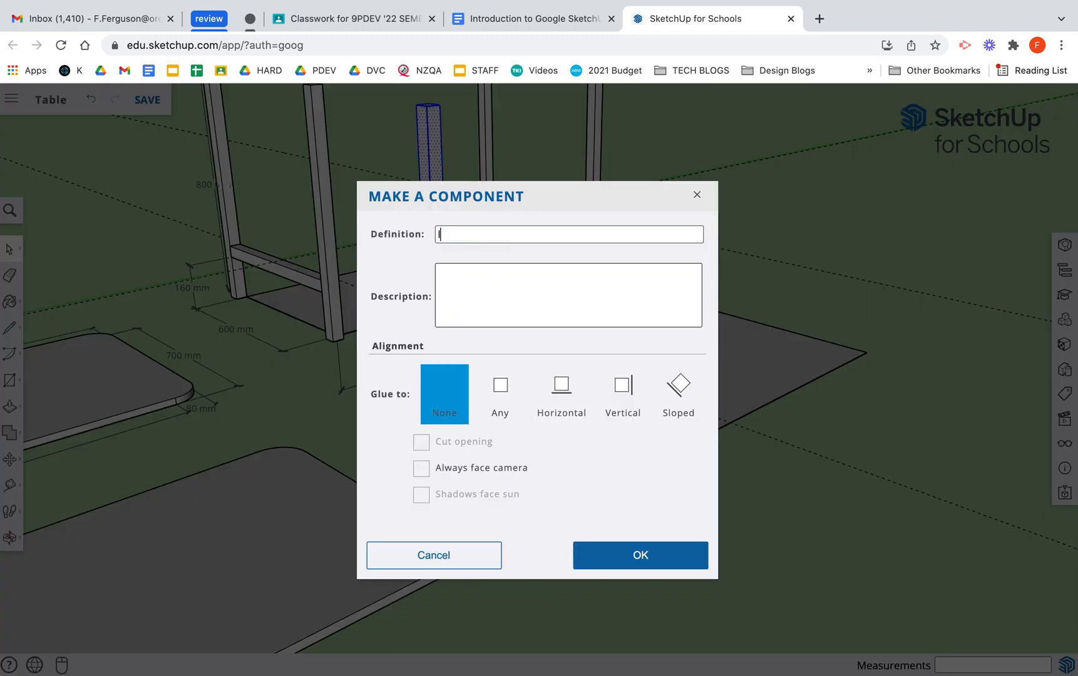
{"action": "key", "text": "Return"}
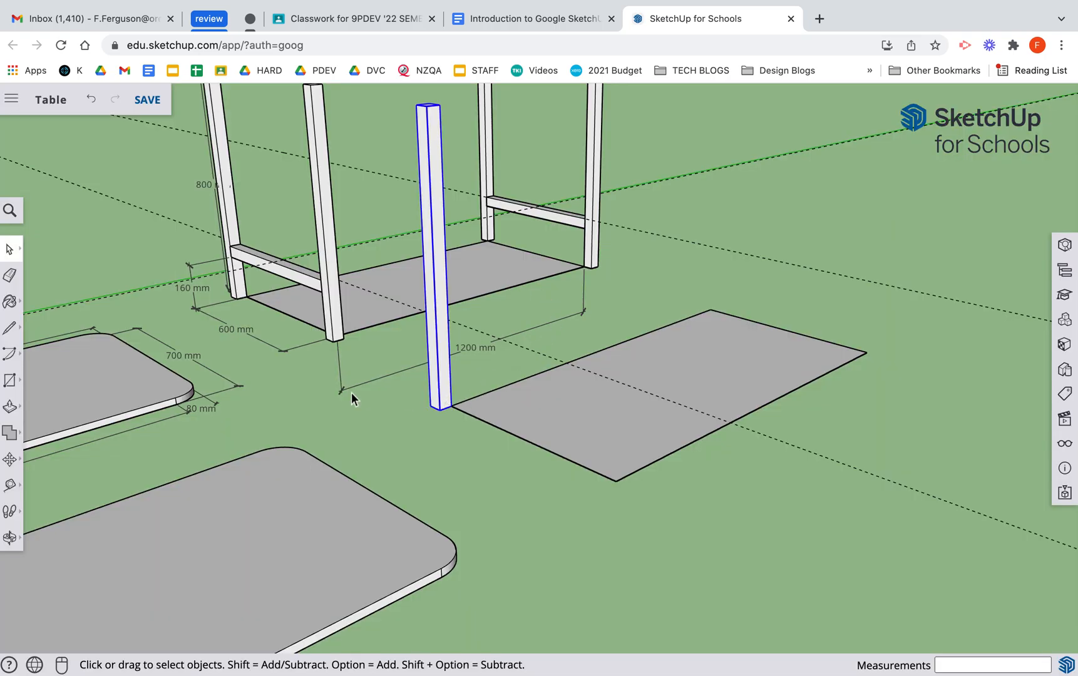
Step: Copy the leg component to the diagonally opposite corner of the new base rectangle, snapping its corner to the rectangle's corner
{"action": "left_click", "coordinate": [11, 462]}
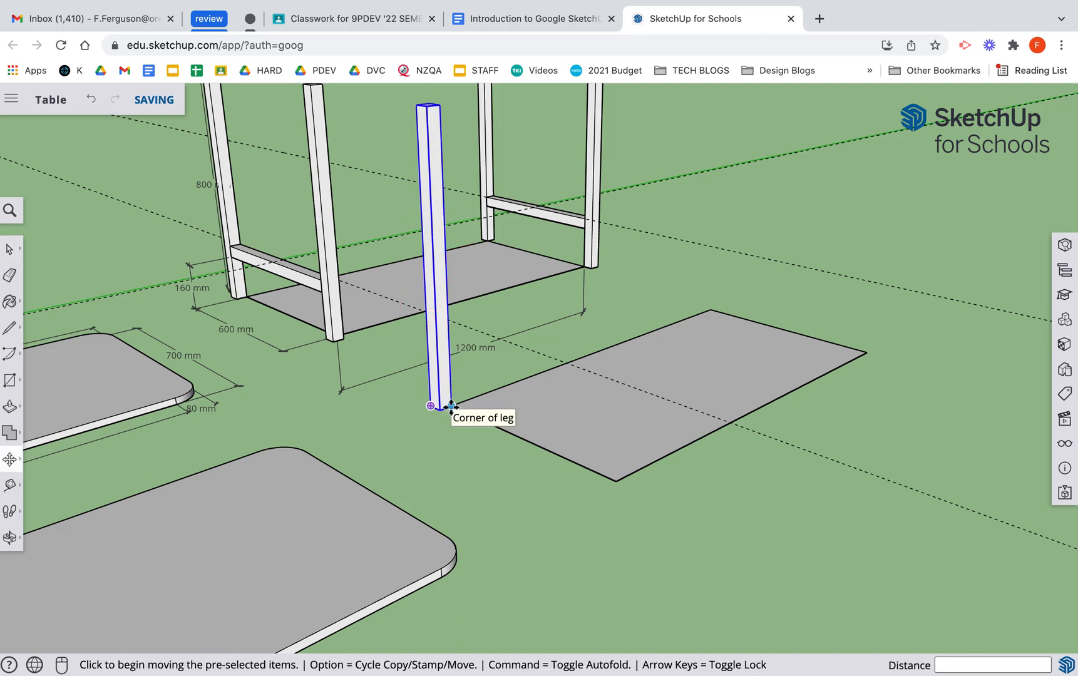
{"action": "key", "text": "alt"}
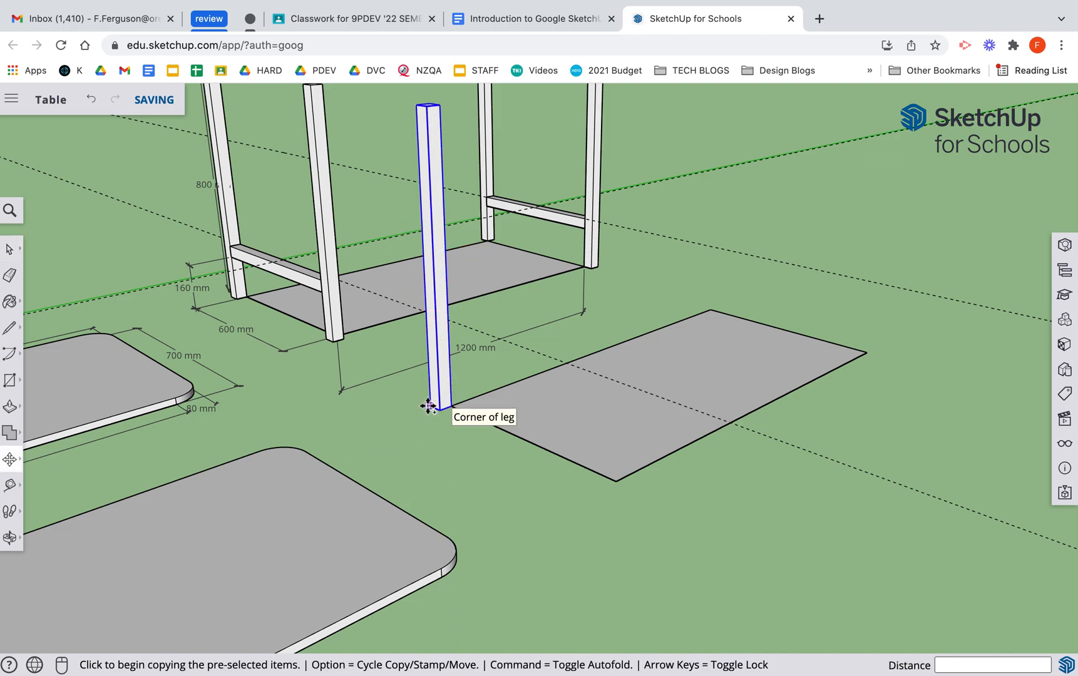
{"action": "left_click", "coordinate": [429, 406]}
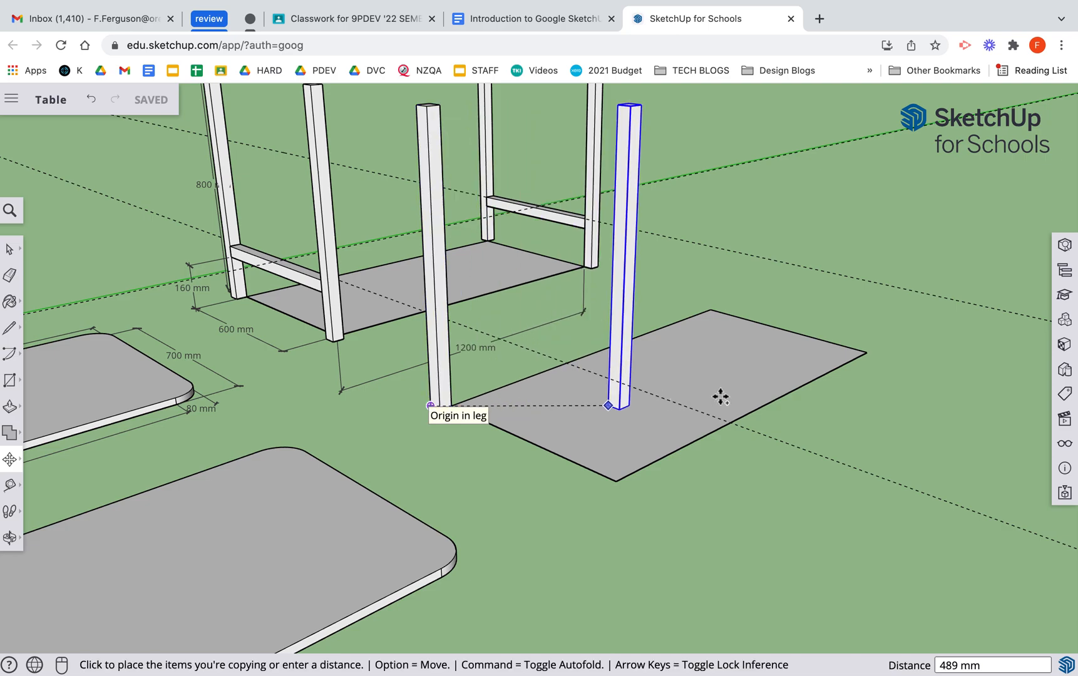
{"action": "left_click", "coordinate": [867, 354]}
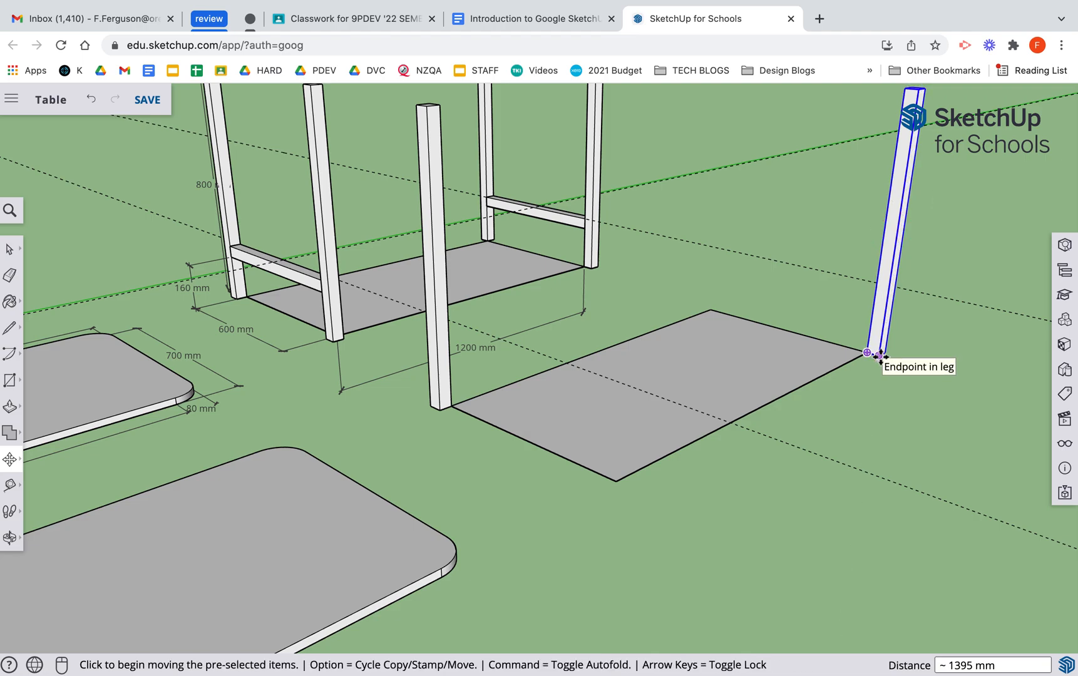
Step: Copy the second leg 640 mm along the base's short side to the adjacent corner of the rectangle
{"action": "key", "text": "alt"}
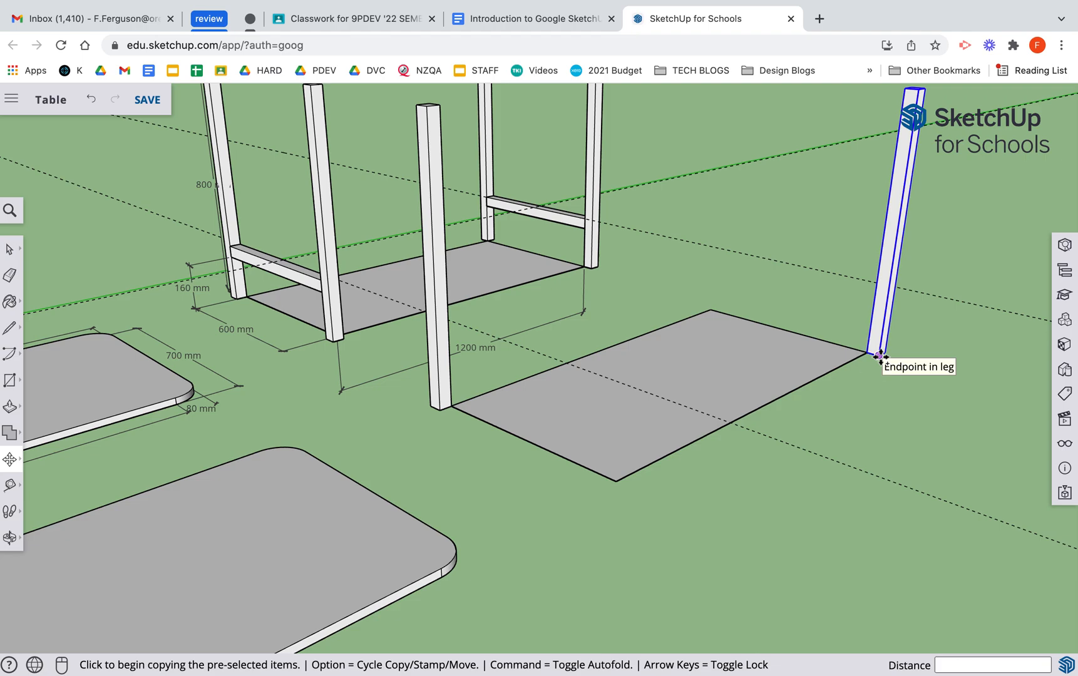
{"action": "left_click", "coordinate": [879, 354]}
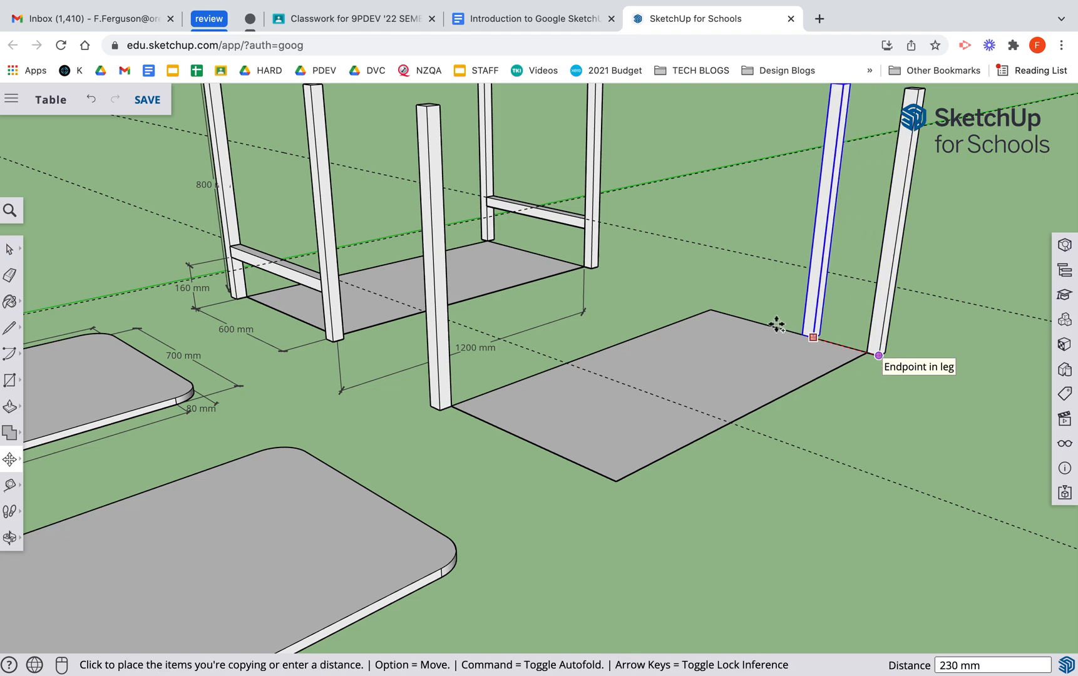
{"action": "left_click", "coordinate": [712, 307]}
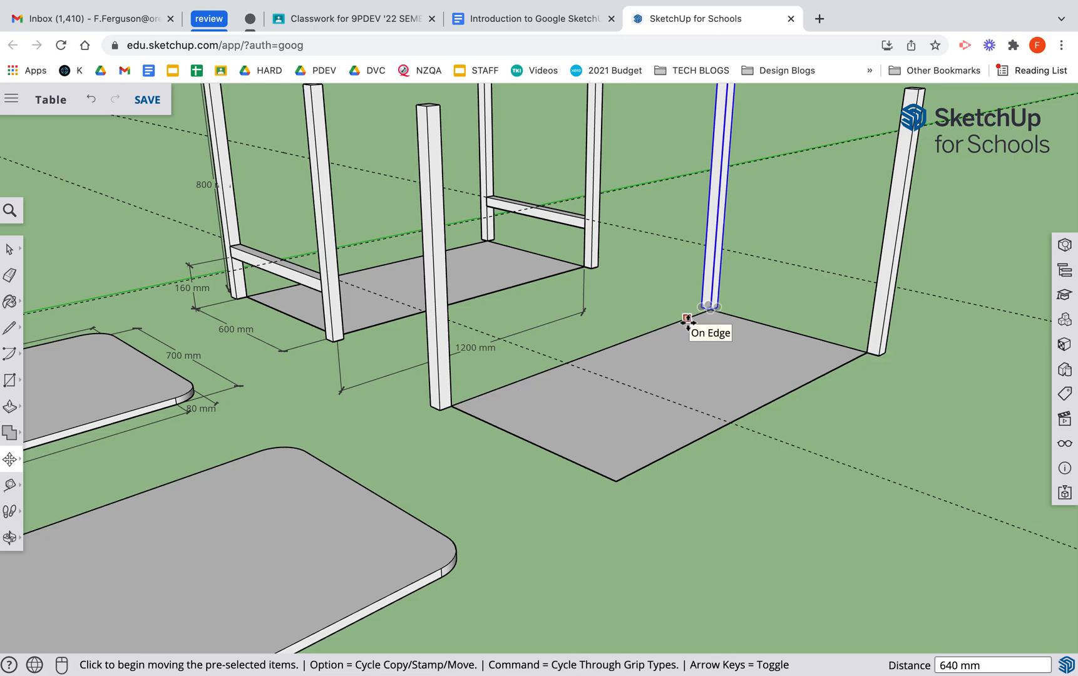
Step: Copy the first leg 640 mm along its short side of the base to the one corner still without a leg
{"action": "key", "text": "o"}
{"action": "left_click_drag", "start_coordinate": [687, 318], "coordinate": [245, 364]}
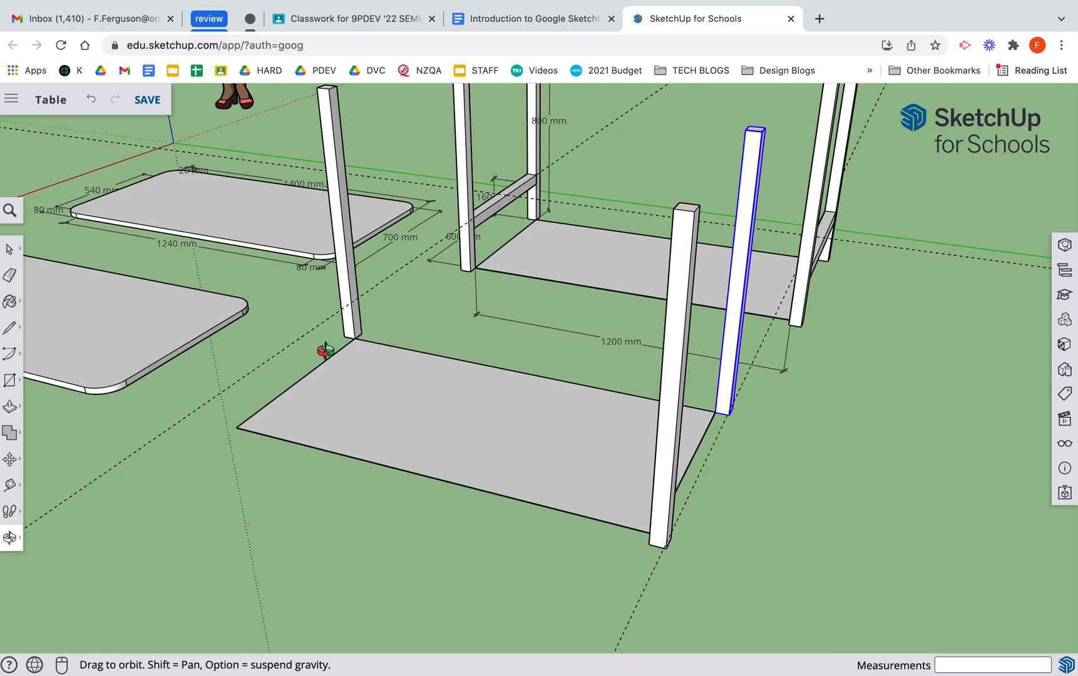
{"action": "key", "text": "space"}
{"action": "left_click", "coordinate": [357, 332]}
{"action": "scroll", "coordinate": [363, 340], "scroll_direction": "up", "scroll_amount": 3}
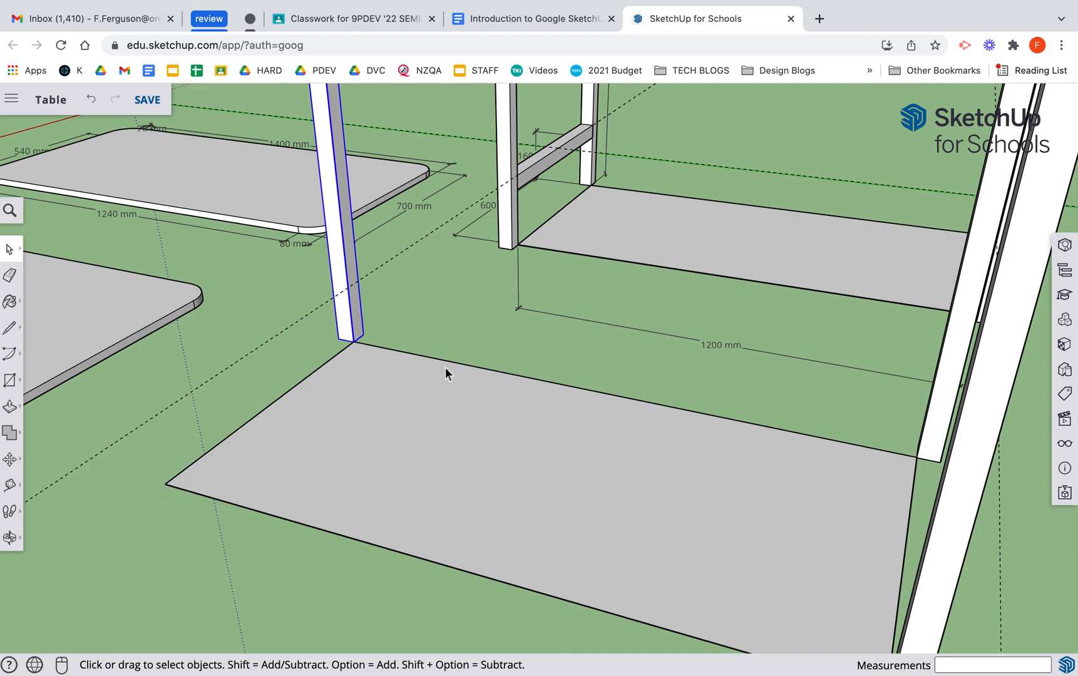
{"action": "key", "text": "m"}
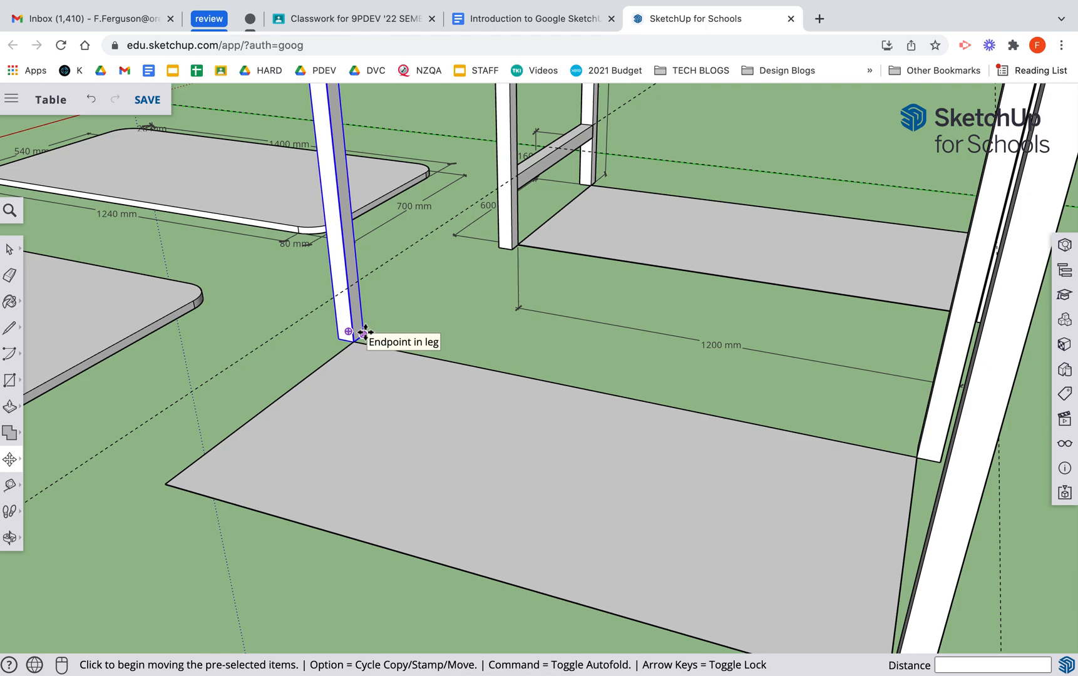
{"action": "left_click", "coordinate": [363, 332]}
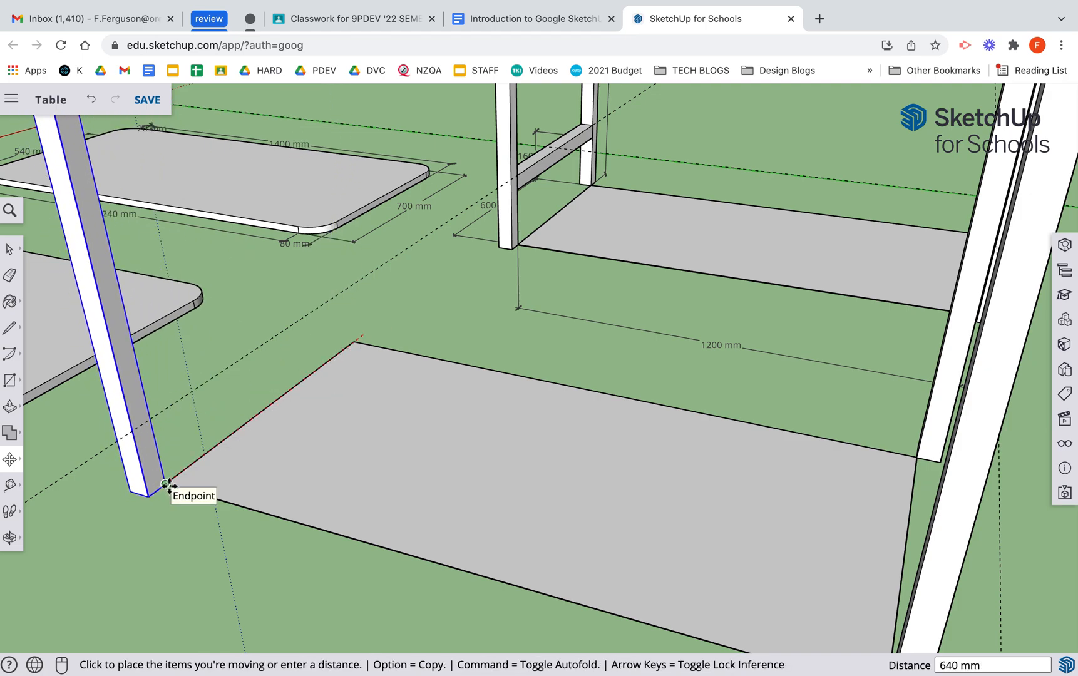
{"action": "key", "text": "alt"}
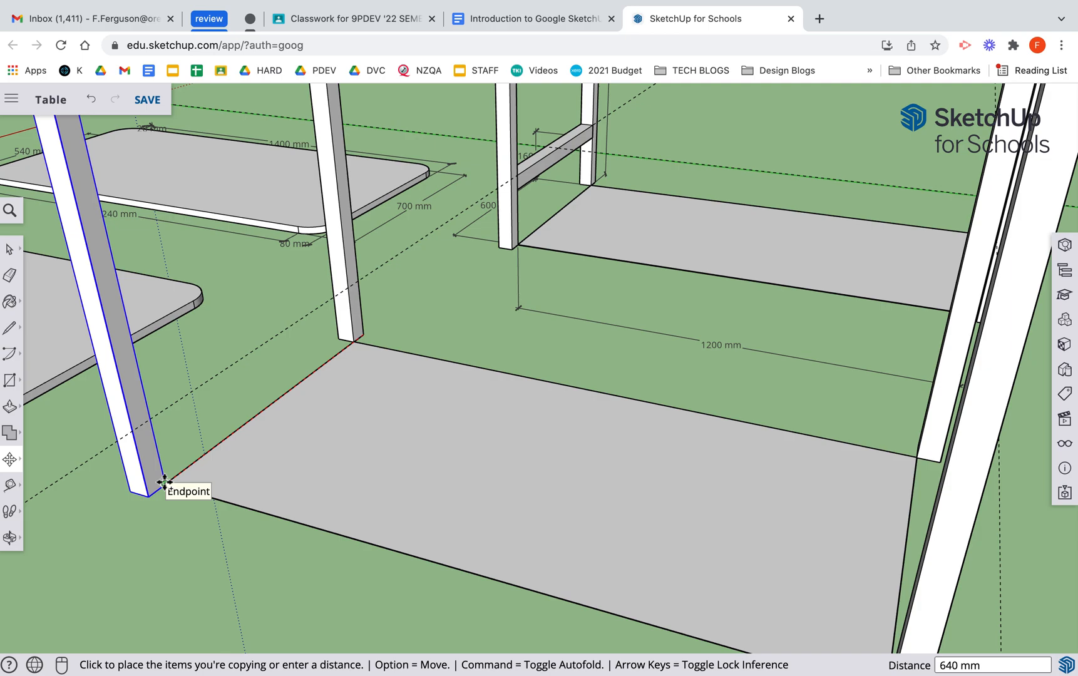
{"action": "left_click", "coordinate": [163, 483]}
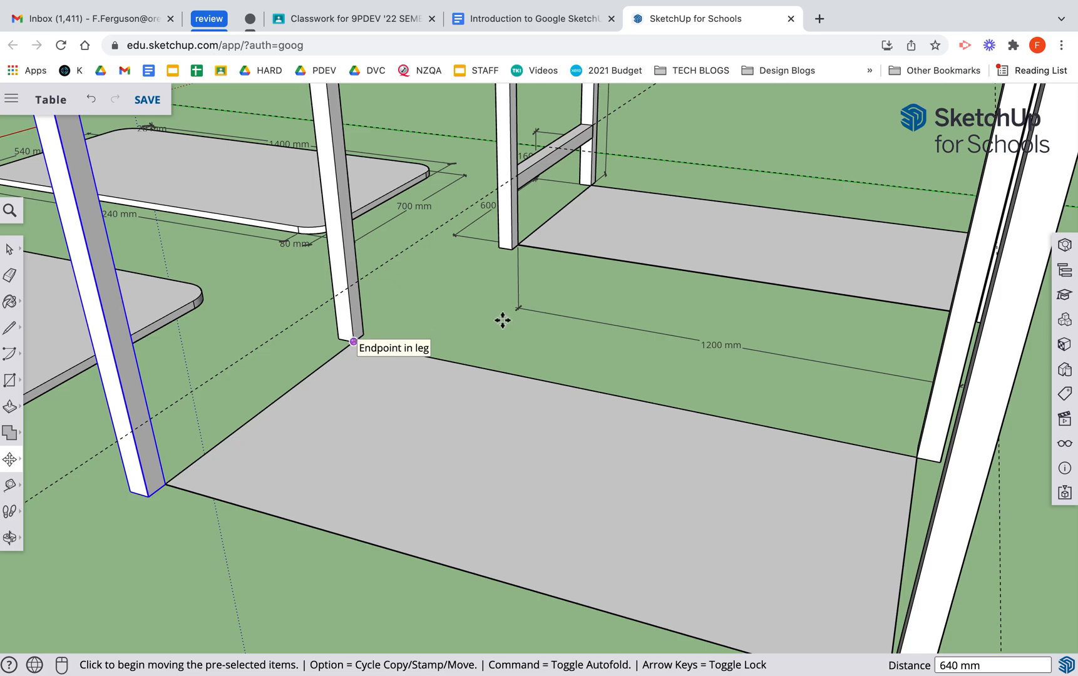
{"action": "key", "text": "Escape"}
Step: Examine the example frame's crossbar, including its position between the legs and its height above the ground
{"action": "scroll", "coordinate": [498, 486], "scroll_direction": "down", "scroll_amount": 5}
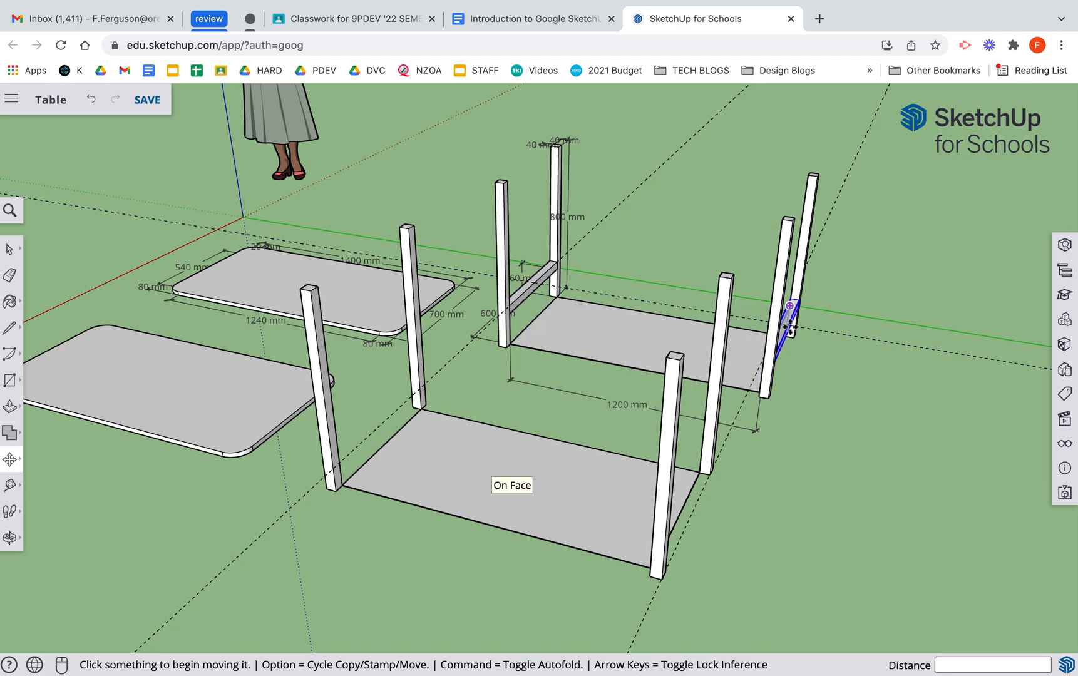
{"action": "middle_click_drag", "start_coordinate": [449, 395], "coordinate": [628, 333]}
{"action": "scroll", "coordinate": [674, 361], "scroll_direction": "up", "scroll_amount": 3}
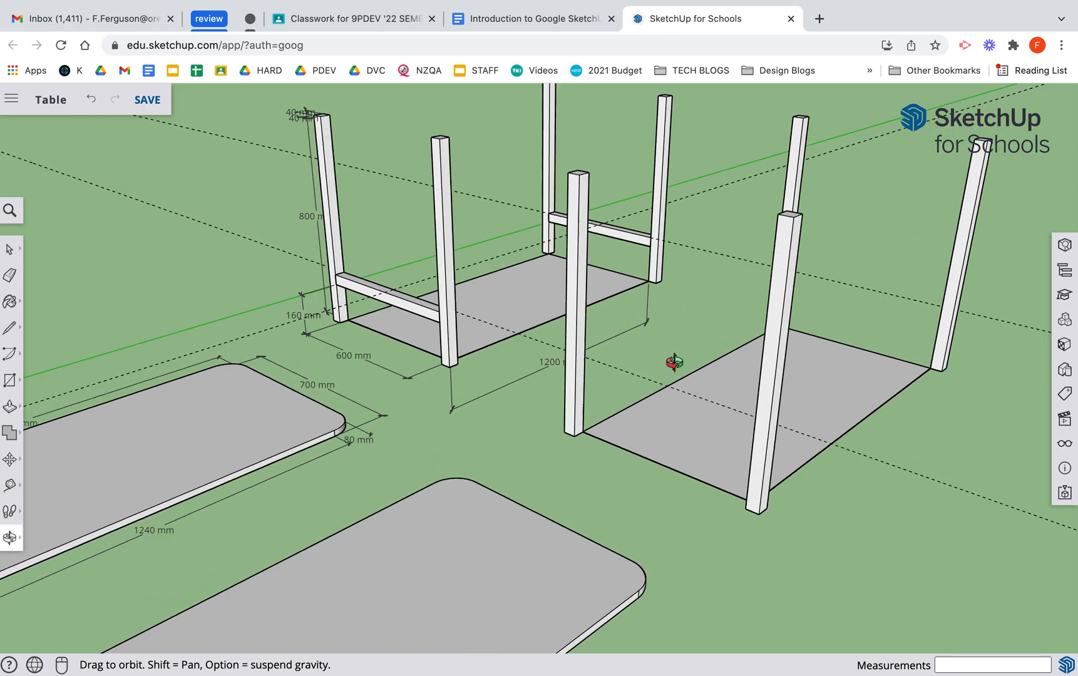
{"action": "scroll", "coordinate": [268, 315], "scroll_direction": "up", "scroll_amount": 5}
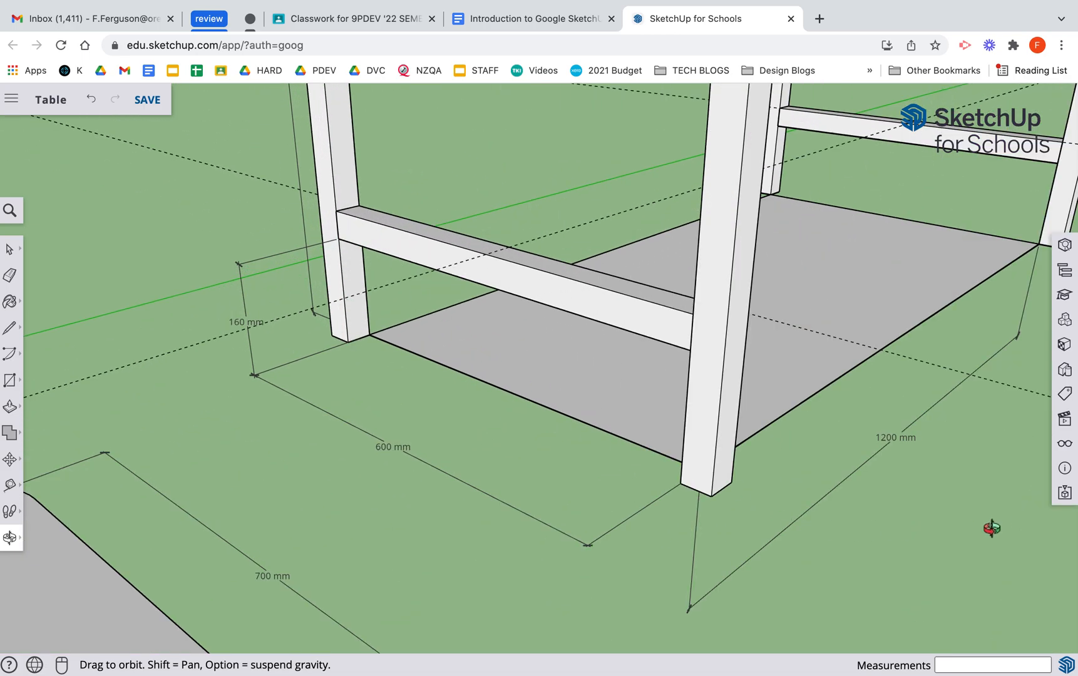
{"action": "scroll", "coordinate": [746, 479], "scroll_direction": "down", "scroll_amount": 2}
{"action": "scroll", "coordinate": [747, 481], "scroll_direction": "down", "scroll_amount": 3}
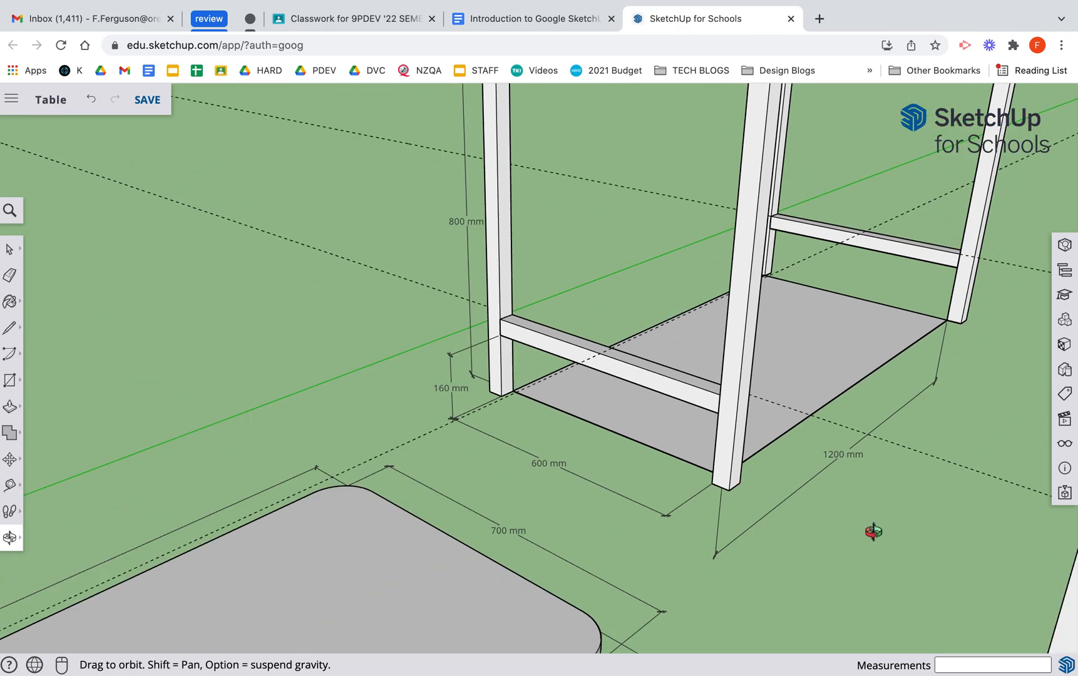
Step: Place a guide point 160 mm up the inner edge of a leg in the new frame, measured from its bottom corner
{"action": "scroll", "coordinate": [871, 585], "scroll_direction": "up", "scroll_amount": 2}
{"action": "left_click_drag", "start_coordinate": [792, 544], "coordinate": [772, 484]}
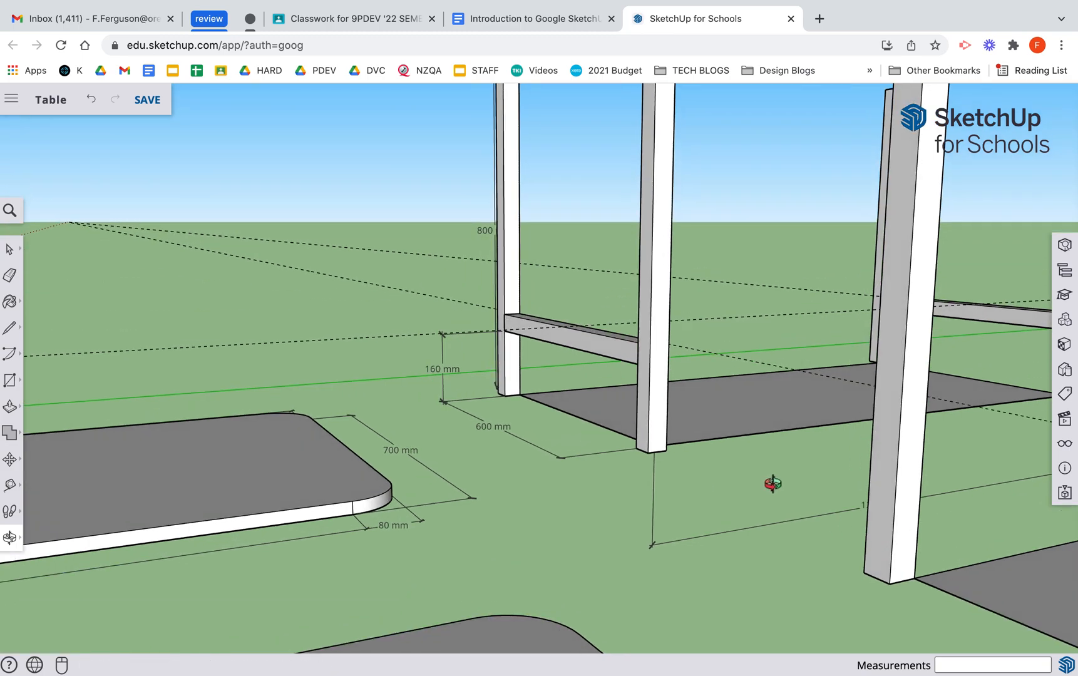
{"action": "key", "text": "t"}
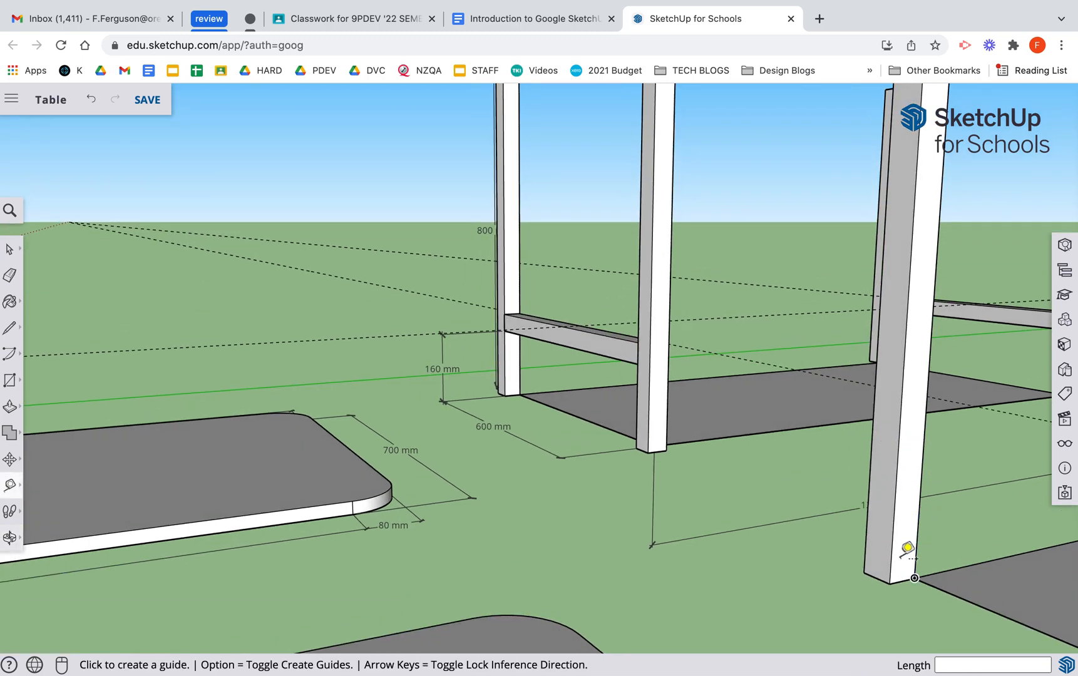
{"action": "left_click", "coordinate": [915, 577]}
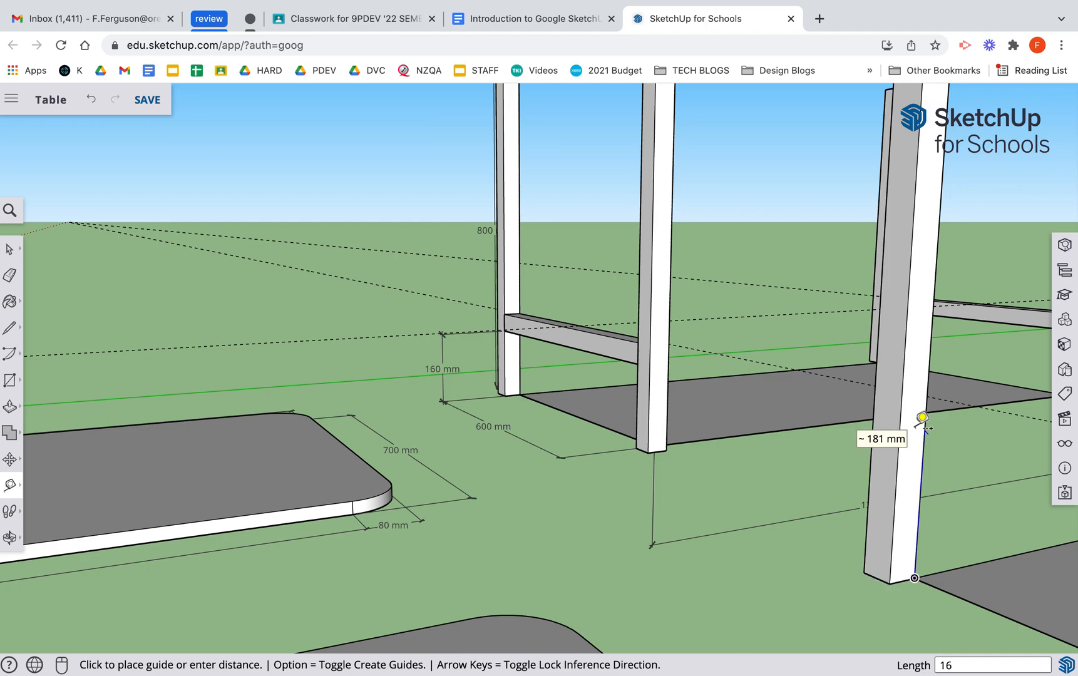
{"action": "type", "text": "160"}
{"action": "key", "text": "Return"}
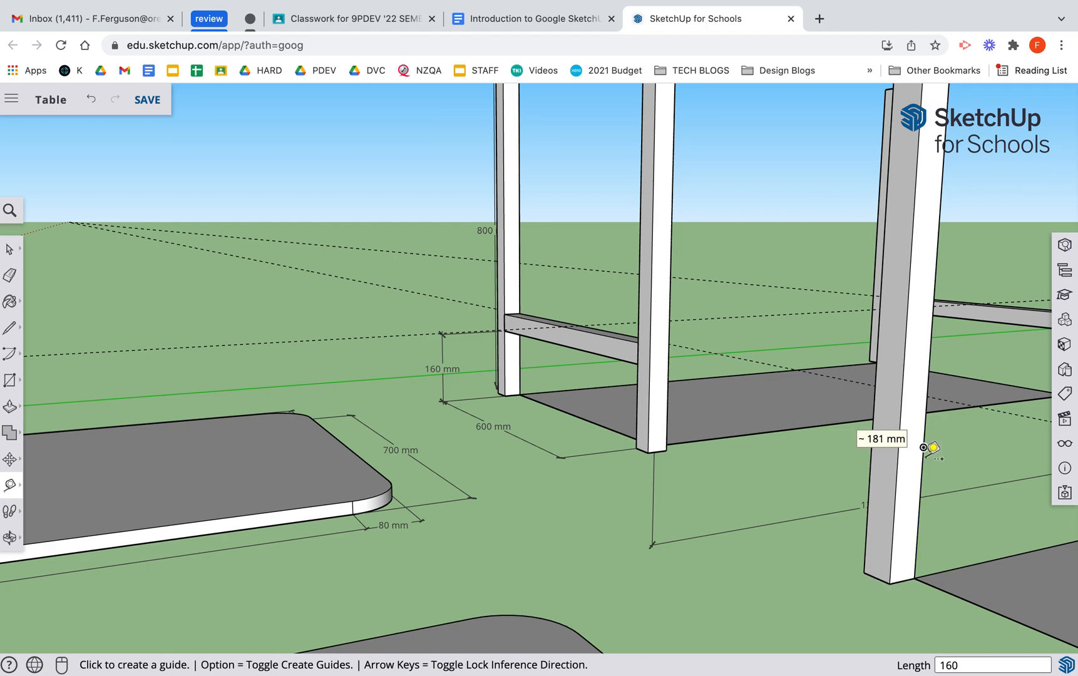
Step: Draw a 40 by 40 mm square on the leg's inner face, starting at the 160 mm guide point
{"action": "key", "text": "m"}
{"action": "key", "text": "r"}
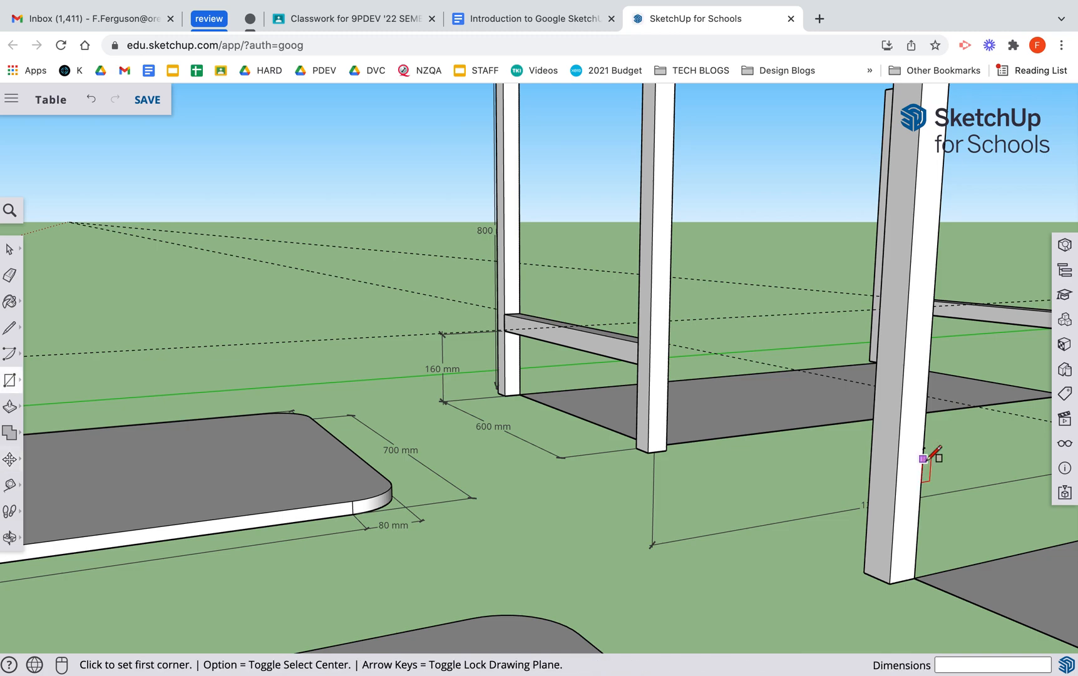
{"action": "left_click", "coordinate": [923, 447]}
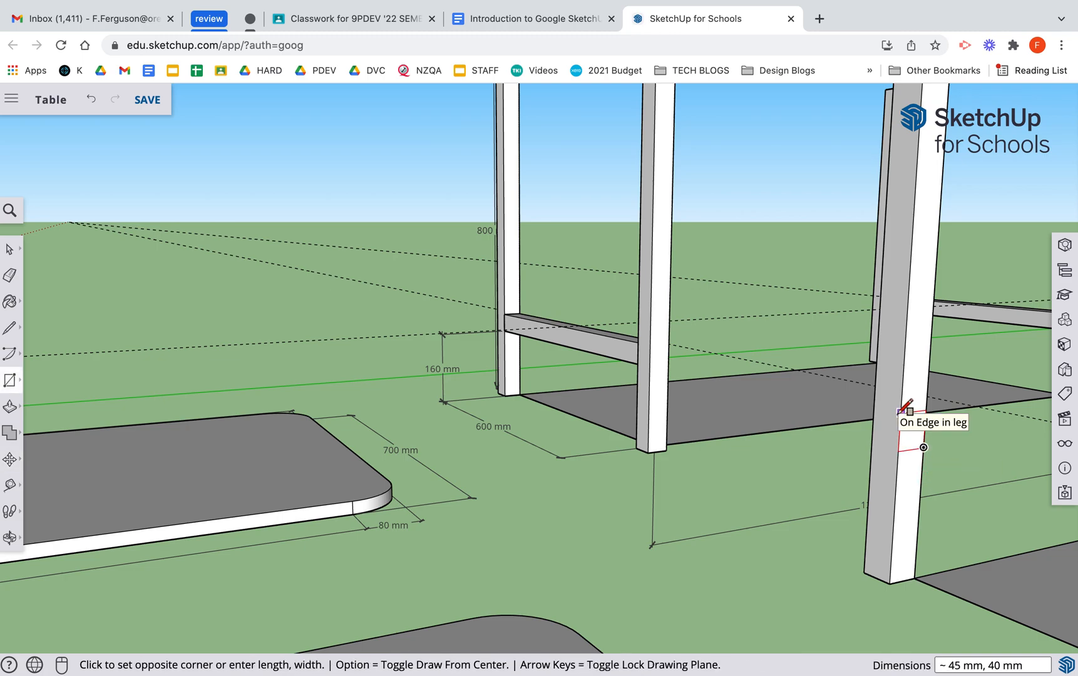
{"action": "type", "text": "40,40"}
{"action": "key", "text": "Return"}
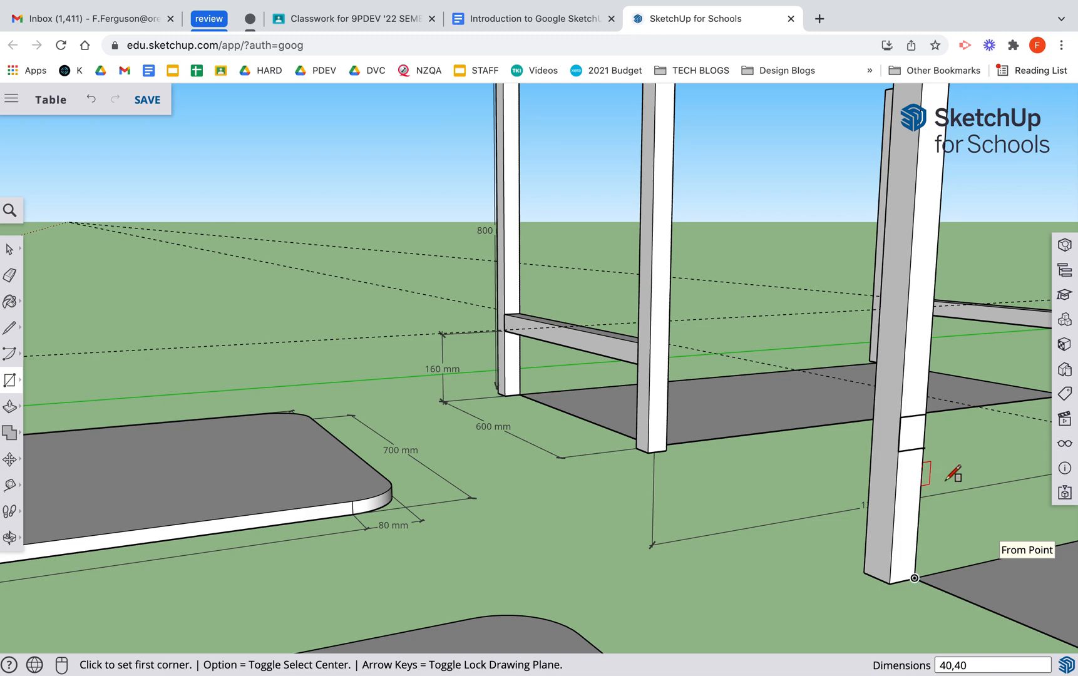
Step: Push/Pull the square 600 mm to the neighbouring leg on the base's short side to form a crossbar
{"action": "key", "text": "p"}
{"action": "left_click", "coordinate": [908, 435]}
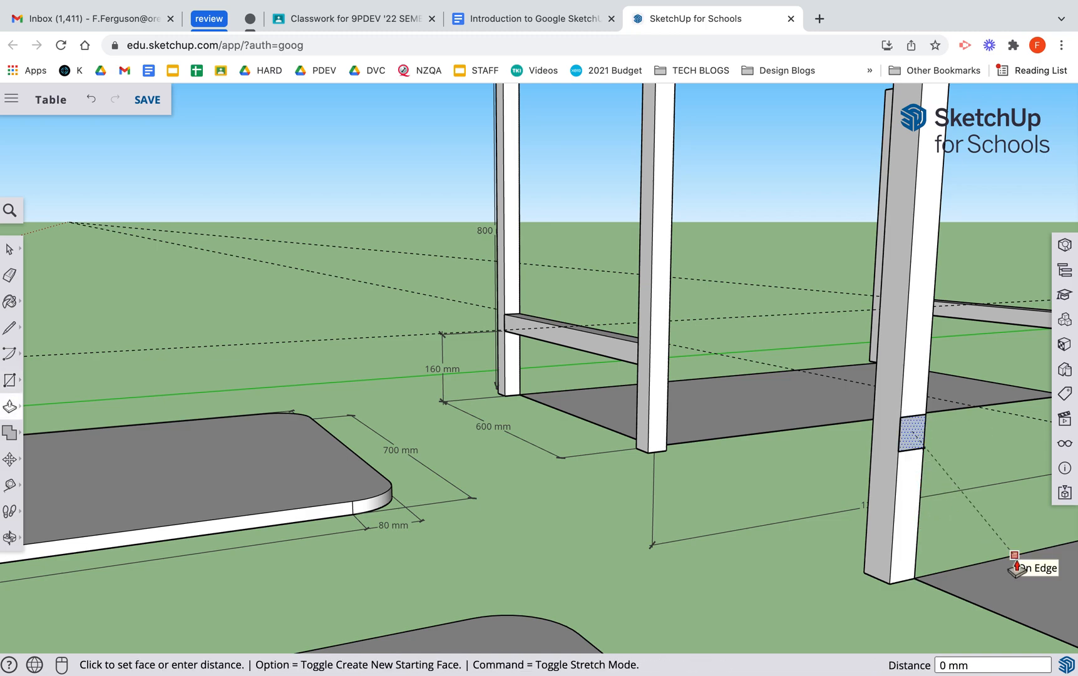
{"action": "key", "text": "o"}
{"action": "left_click_drag", "start_coordinate": [929, 465], "coordinate": [953, 440]}
{"action": "key", "text": "h"}
{"action": "left_click_drag", "start_coordinate": [956, 385], "coordinate": [554, 404]}
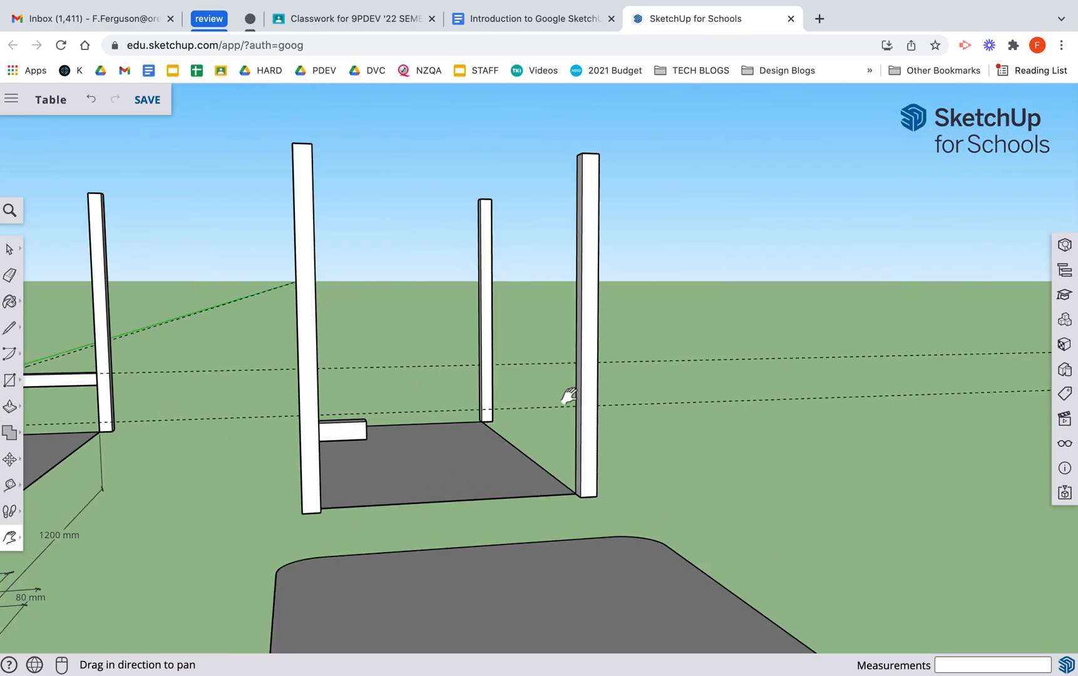
{"action": "left_click_drag", "start_coordinate": [364, 456], "coordinate": [577, 457]}
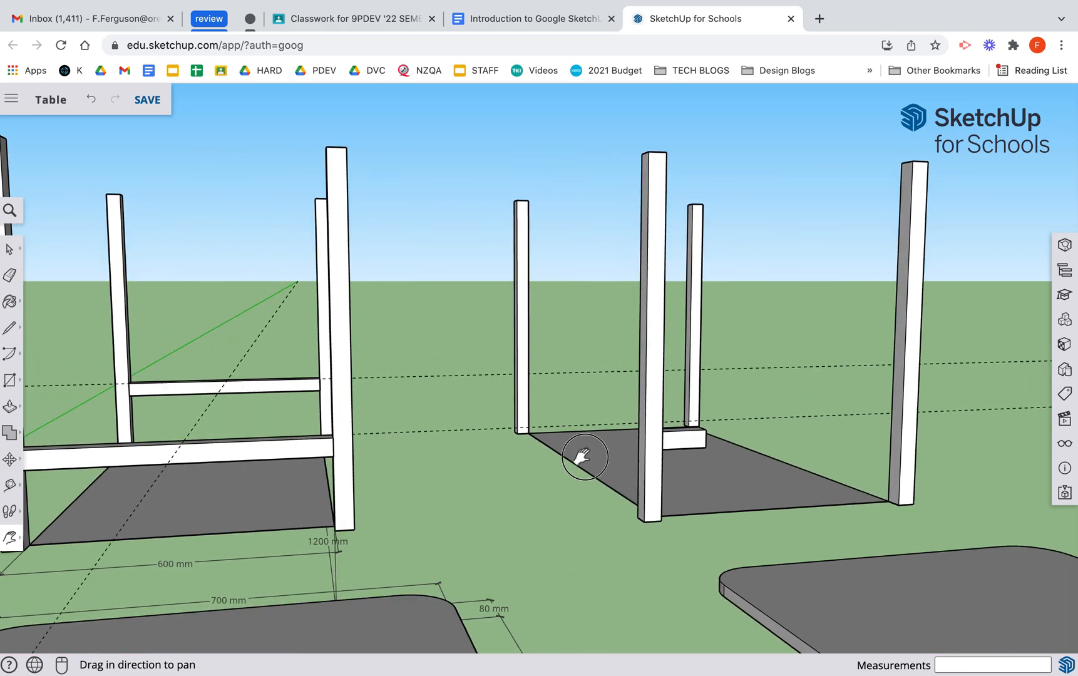
{"action": "scroll", "coordinate": [842, 462], "scroll_direction": "up", "scroll_amount": 5}
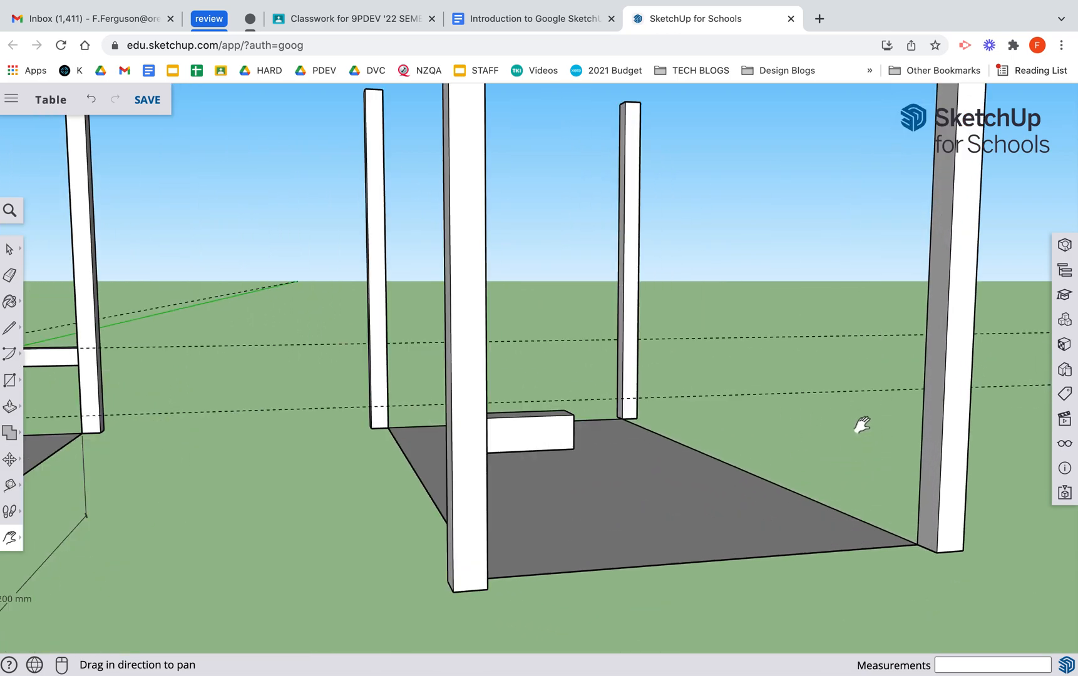
{"action": "key", "text": "p"}
{"action": "left_click", "coordinate": [570, 432]}
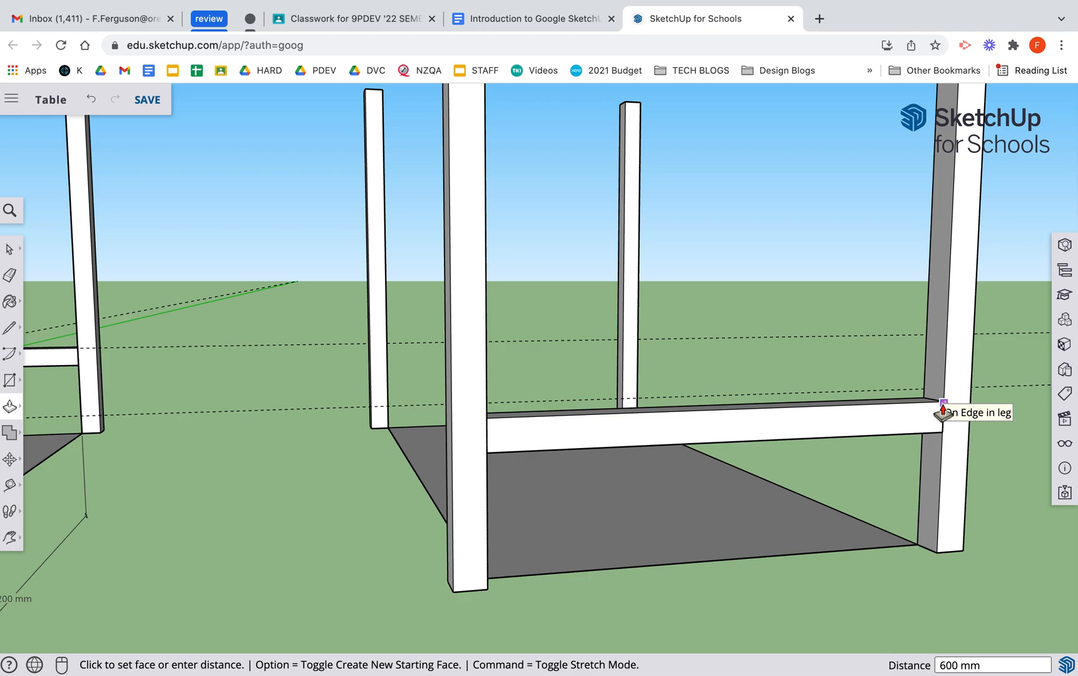
{"action": "left_click", "coordinate": [943, 410]}
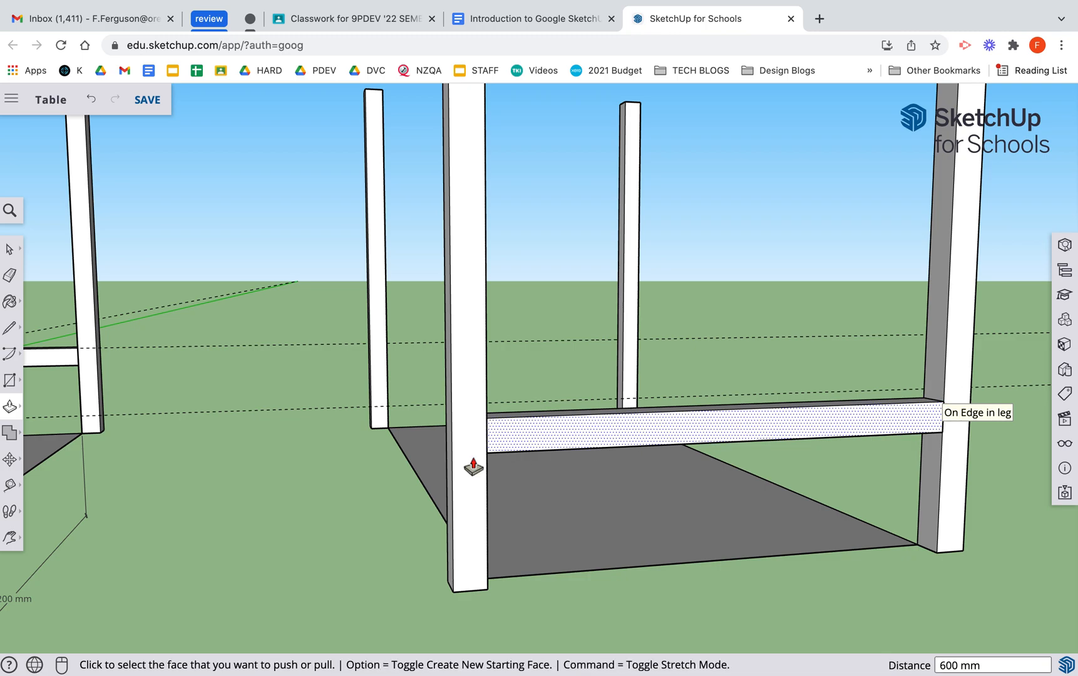
{"action": "left_click", "coordinate": [17, 248]}
{"action": "left_click_drag", "start_coordinate": [473, 388], "coordinate": [963, 473]}
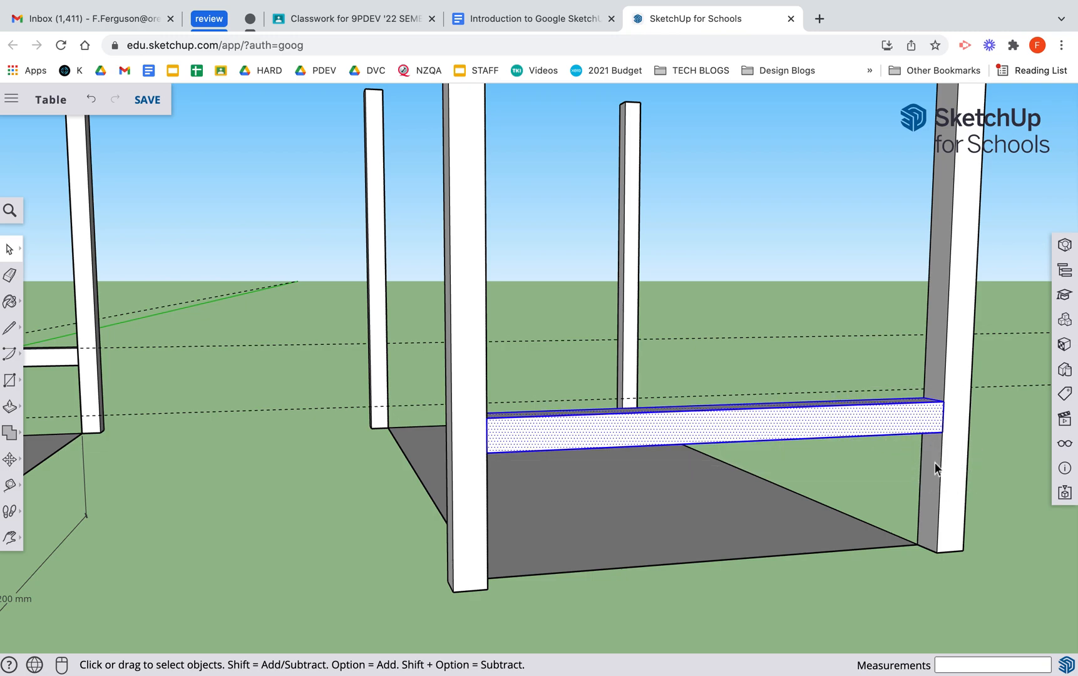
{"action": "key", "text": "p"}
{"action": "key", "text": "o"}
{"action": "left_click_drag", "start_coordinate": [929, 443], "coordinate": [253, 424]}
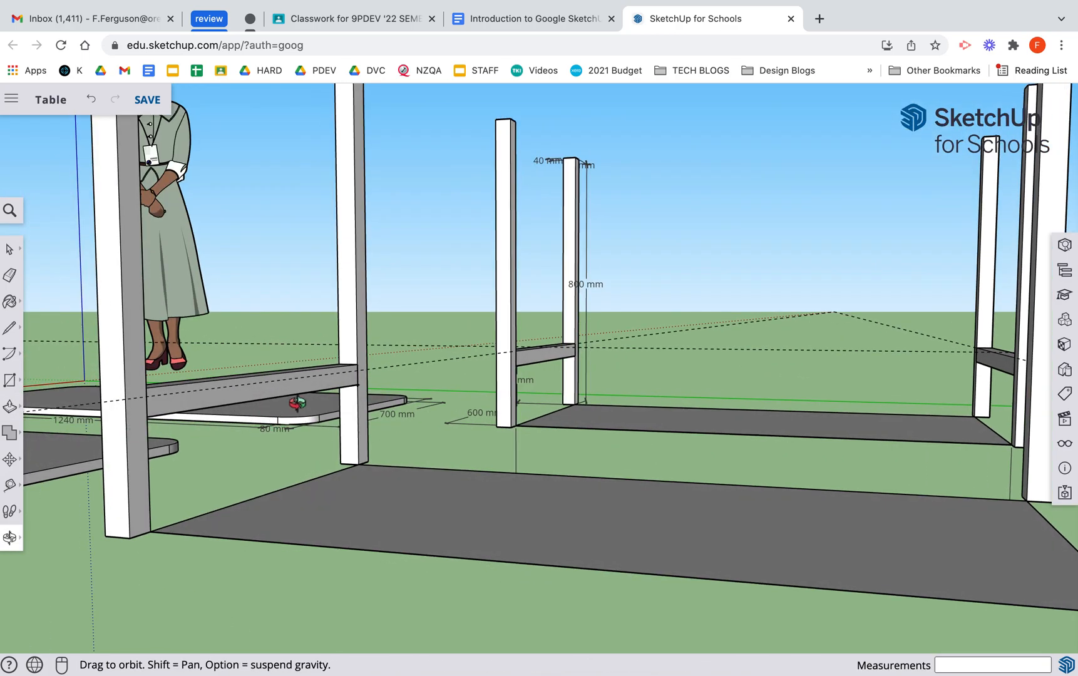
{"action": "key", "text": "space"}
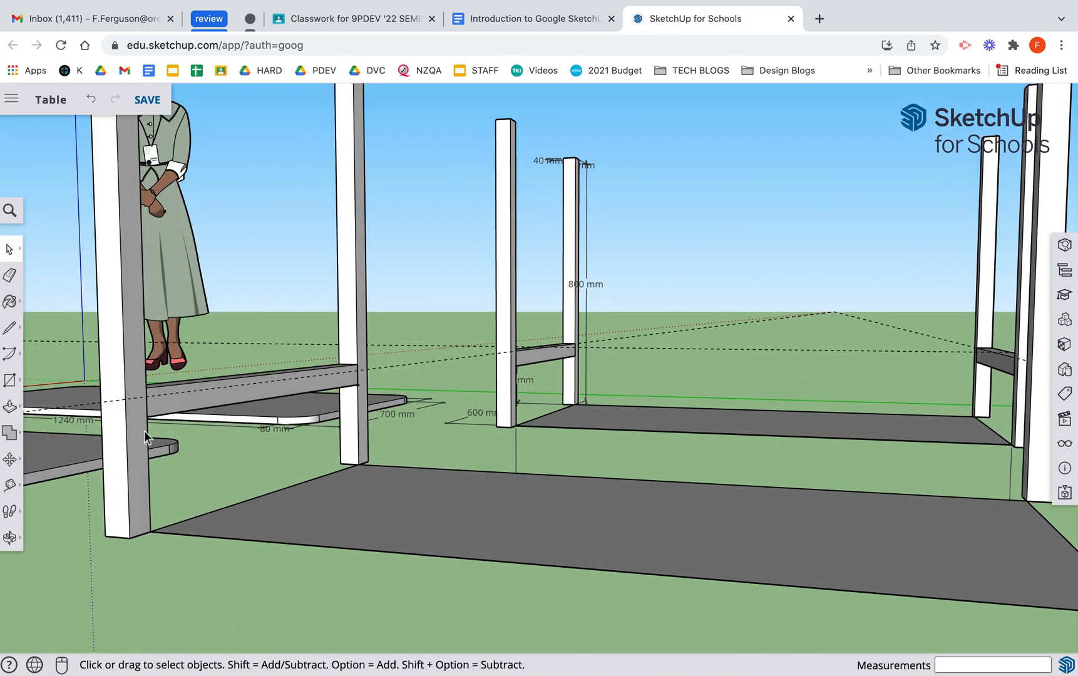
{"action": "left_click_drag", "start_coordinate": [186, 438], "coordinate": [222, 462]}
Step: Select the whole crossbar without the legs and make it a component named "frame"
{"action": "key", "text": "o"}
{"action": "left_click_drag", "start_coordinate": [460, 303], "coordinate": [568, 520]}
{"action": "key", "text": "y"}
{"action": "key", "text": "h"}
{"action": "left_click", "coordinate": [9, 248]}
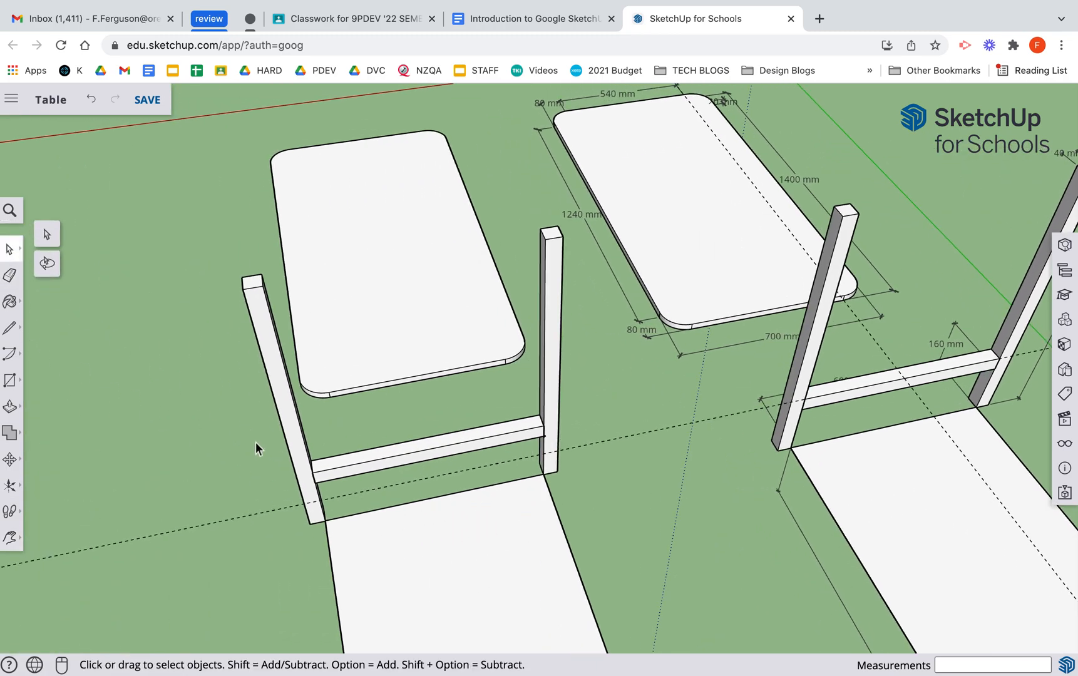
{"action": "left_click_drag", "start_coordinate": [250, 408], "coordinate": [595, 507]}
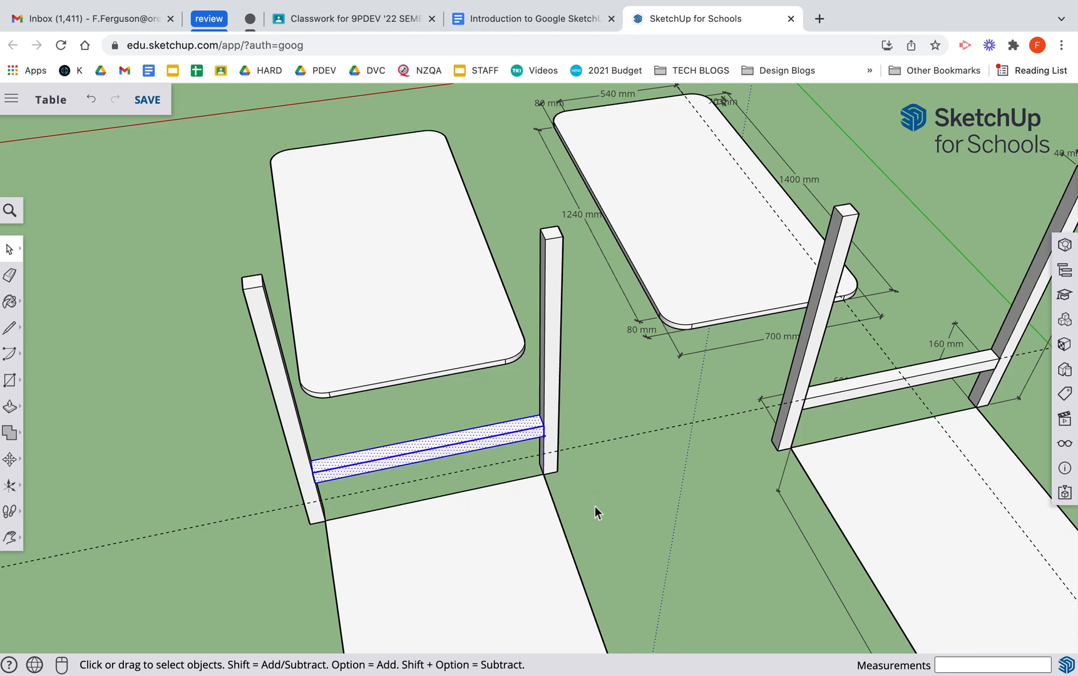
{"action": "left_click", "coordinate": [224, 375]}
{"action": "left_click_drag", "start_coordinate": [247, 408], "coordinate": [621, 530]}
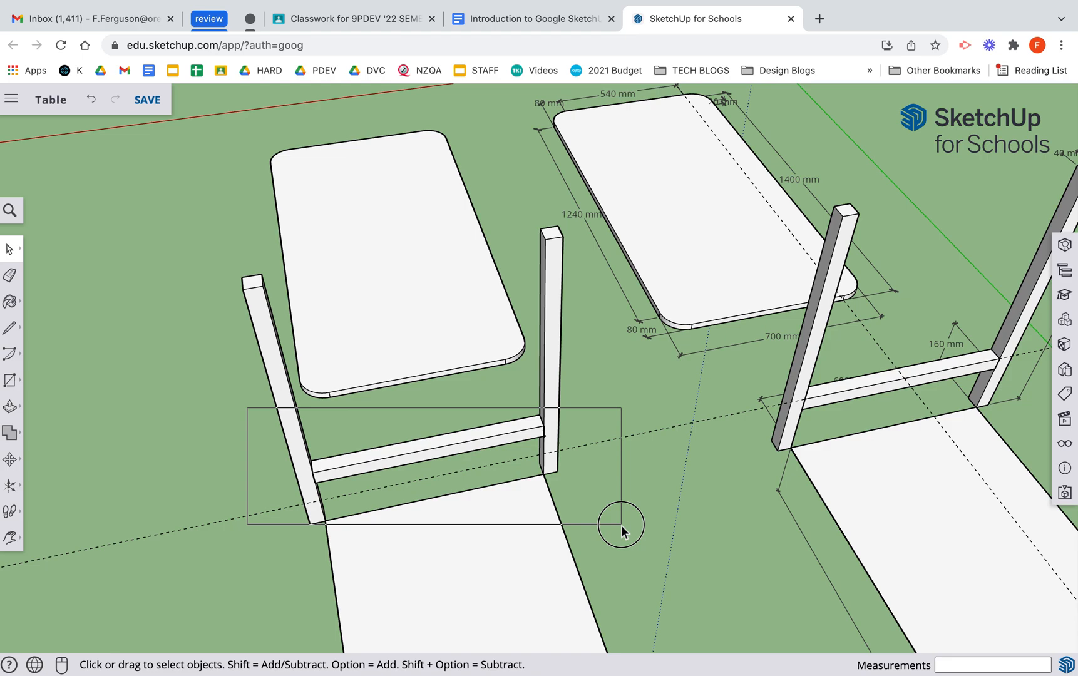
{"action": "left_click_drag", "start_coordinate": [620, 525], "coordinate": [611, 508]}
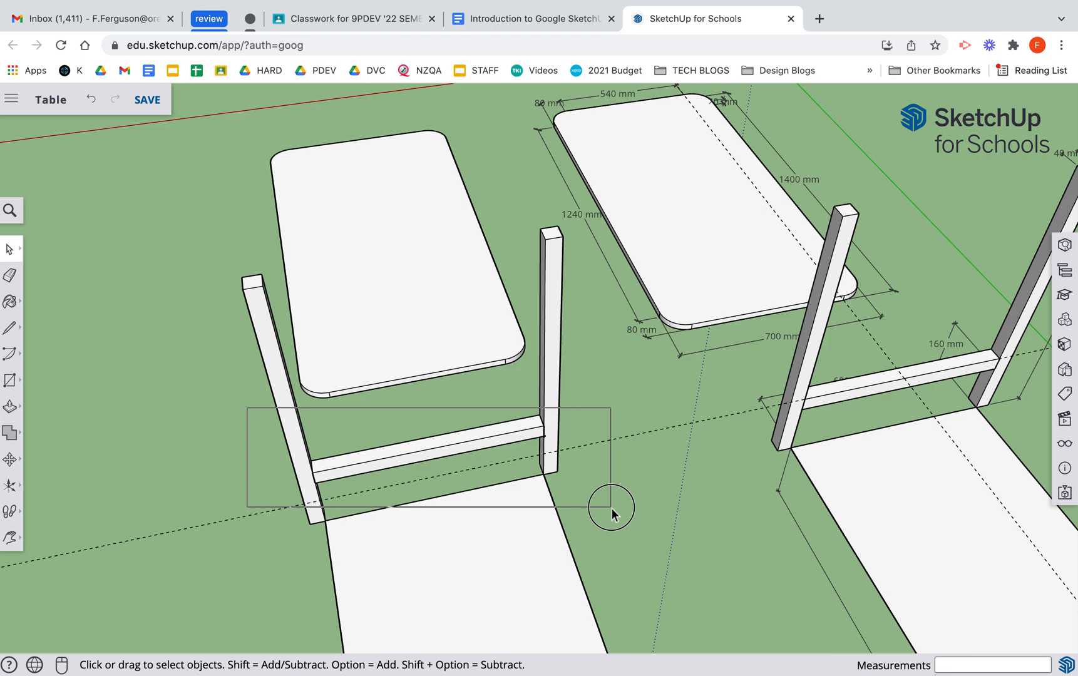
{"action": "left_click_drag", "start_coordinate": [611, 508], "coordinate": [613, 513]}
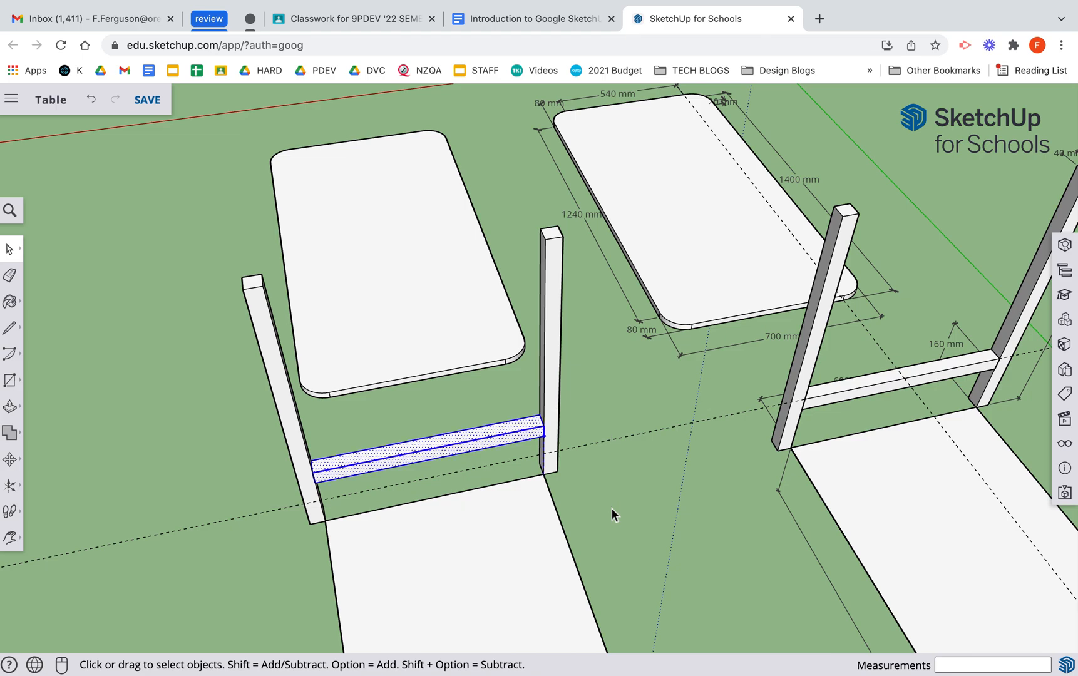
{"action": "right_click", "coordinate": [451, 450]}
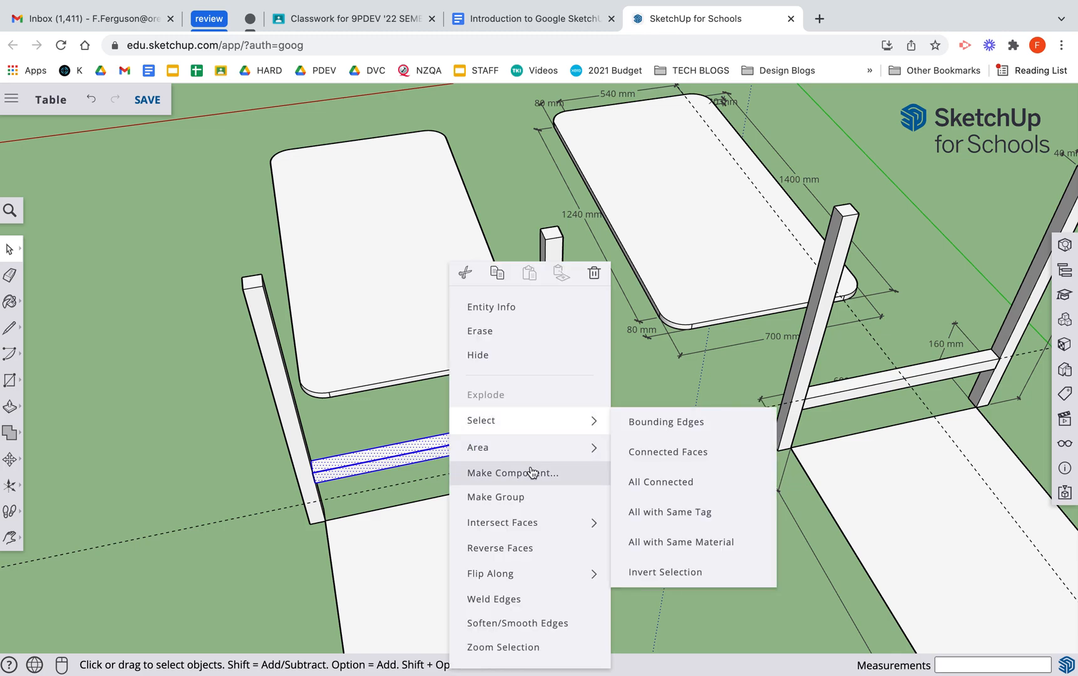
{"action": "left_click", "coordinate": [513, 473]}
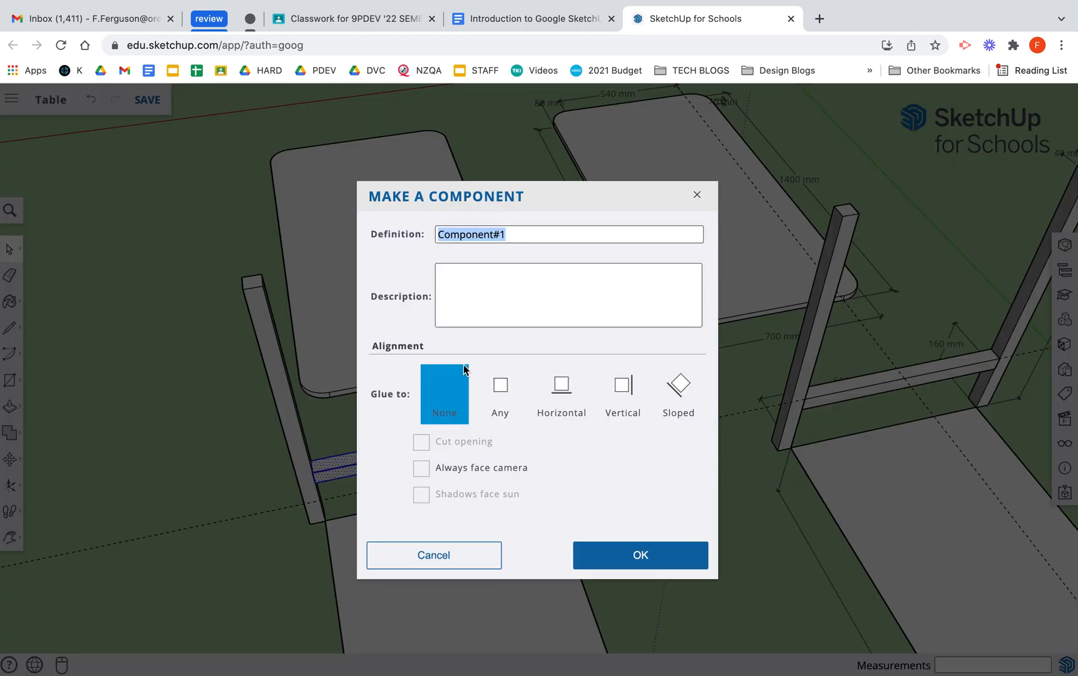
{"action": "type", "text": "bar"}
{"action": "key", "text": "BackSpace"}
{"action": "key", "text": "BackSpace"}
{"action": "key", "text": "BackSpace"}
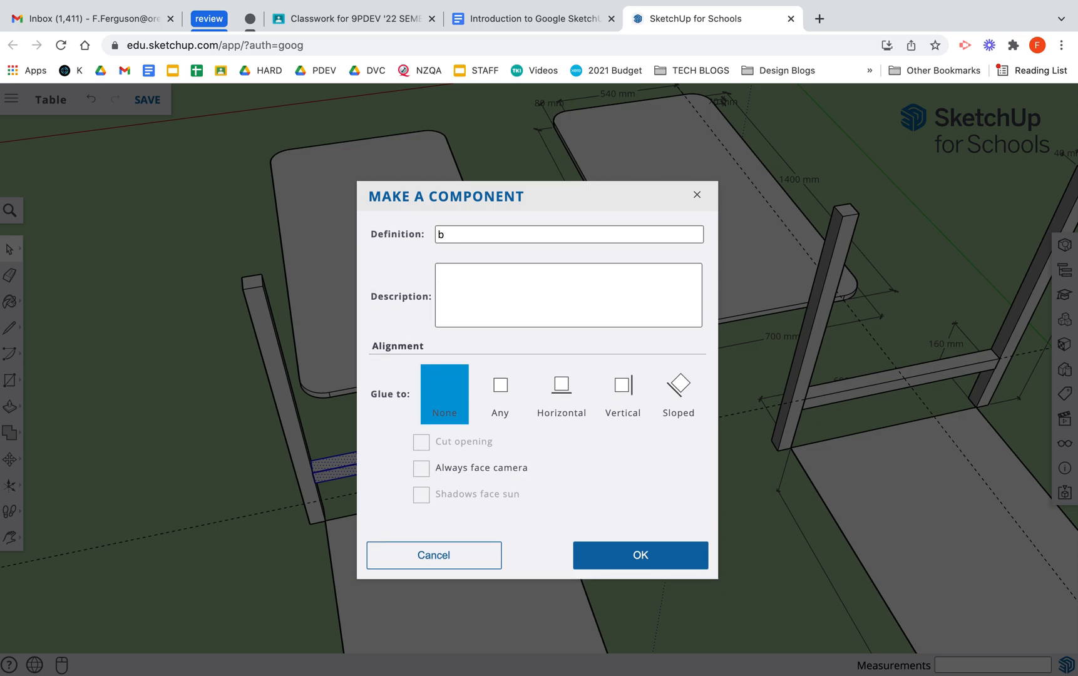
{"action": "type", "text": "frame"}
{"action": "key", "text": "Return"}
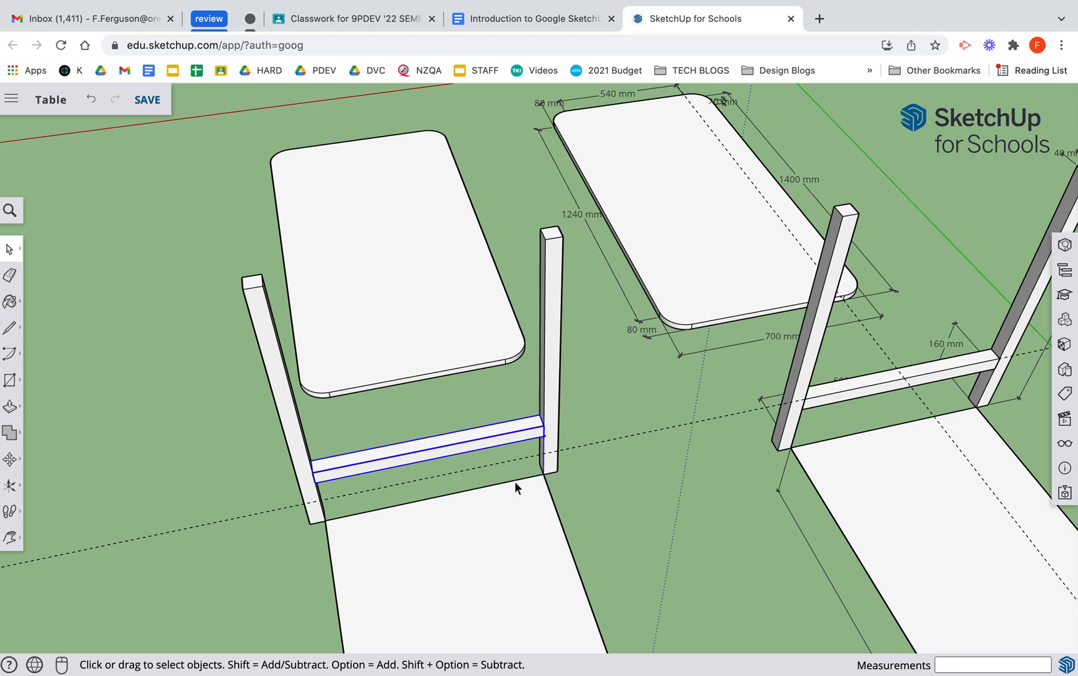
Step: Draw a guide from the crossbar's upper end corner along the base's long side to the leg at the other end
{"action": "scroll", "coordinate": [515, 482], "scroll_direction": "down", "scroll_amount": 3}
{"action": "middle_click_drag", "start_coordinate": [514, 486], "coordinate": [698, 348]}
{"action": "left_click_drag", "start_coordinate": [695, 346], "coordinate": [688, 333]}
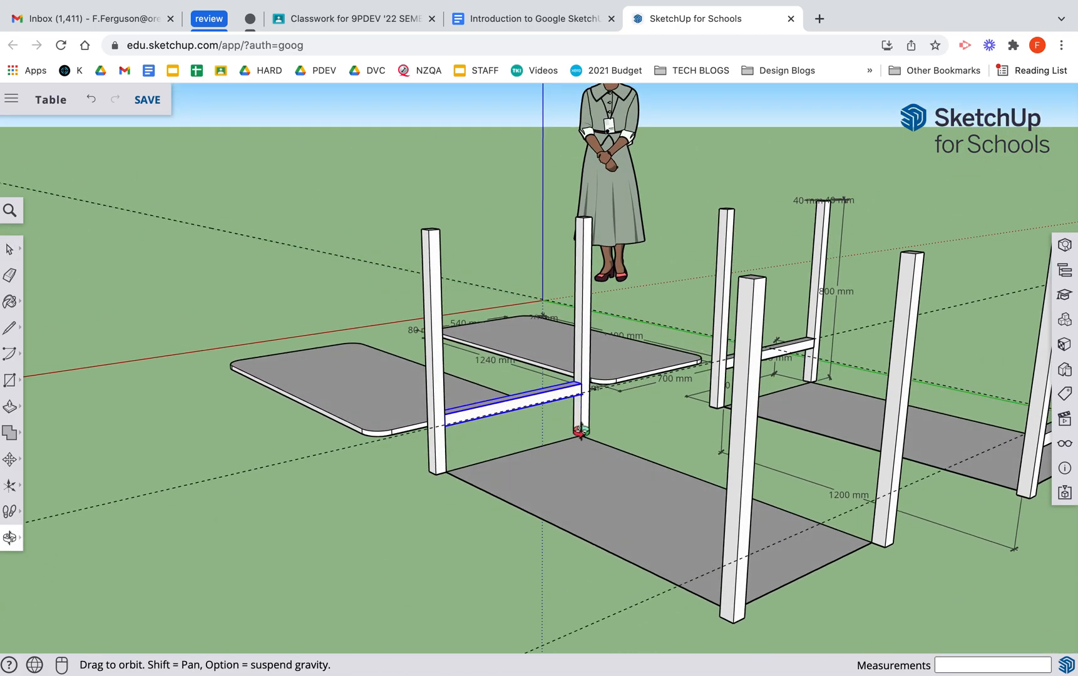
{"action": "scroll", "coordinate": [643, 440], "scroll_direction": "up", "scroll_amount": 4}
{"action": "left_click_drag", "start_coordinate": [799, 459], "coordinate": [730, 434]}
{"action": "key", "text": "h"}
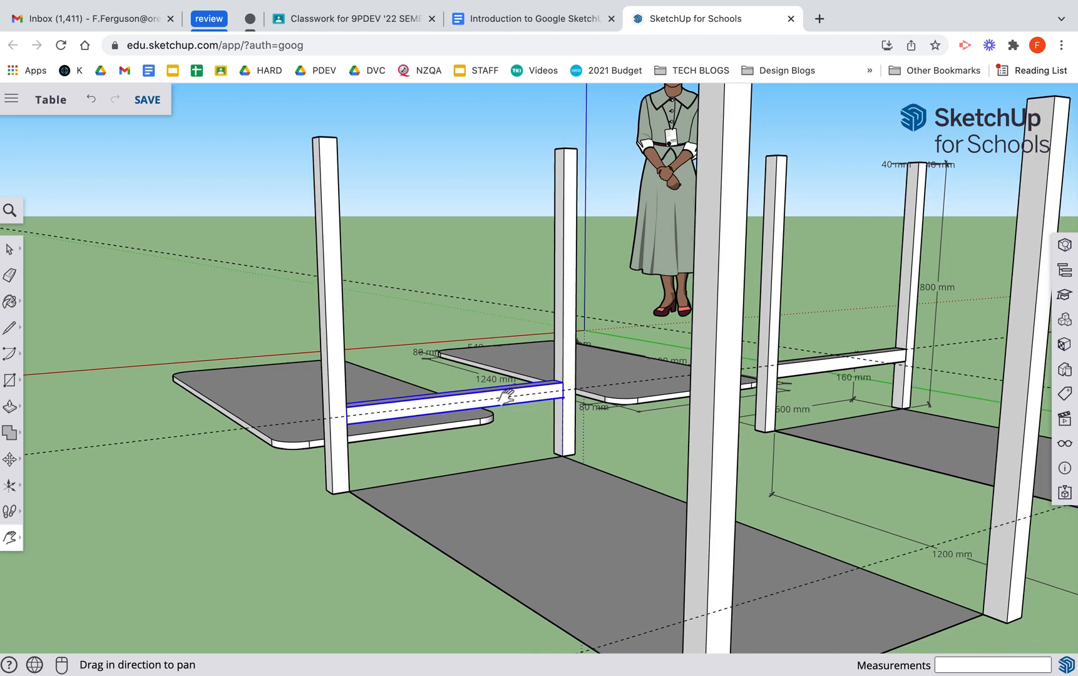
{"action": "key", "text": "t"}
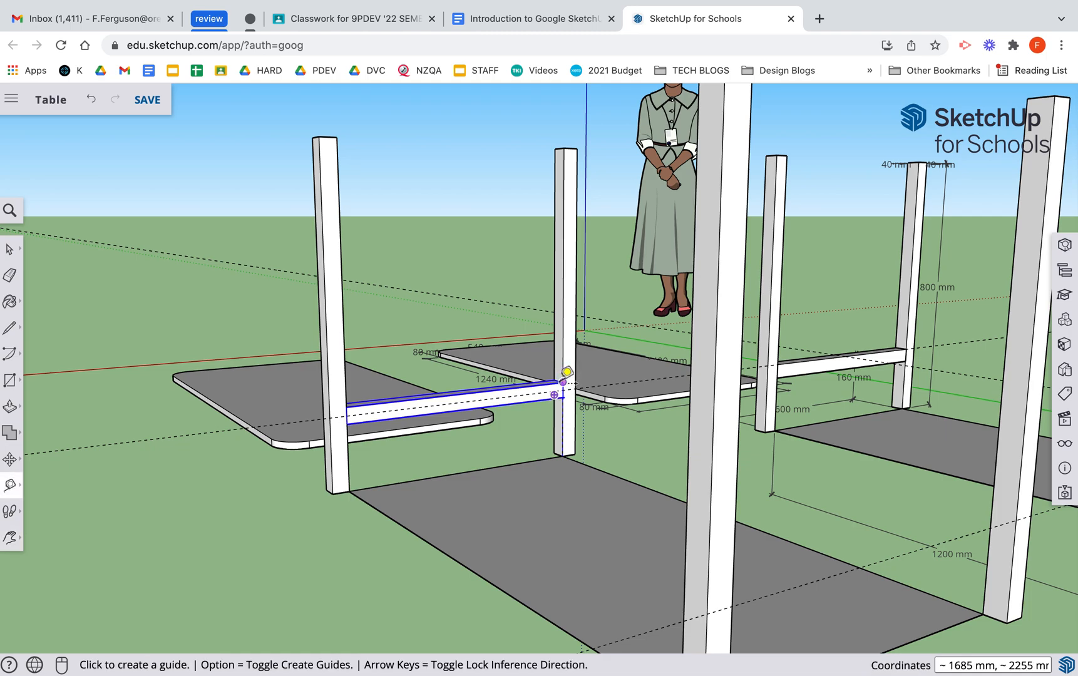
{"action": "left_click", "coordinate": [563, 381]}
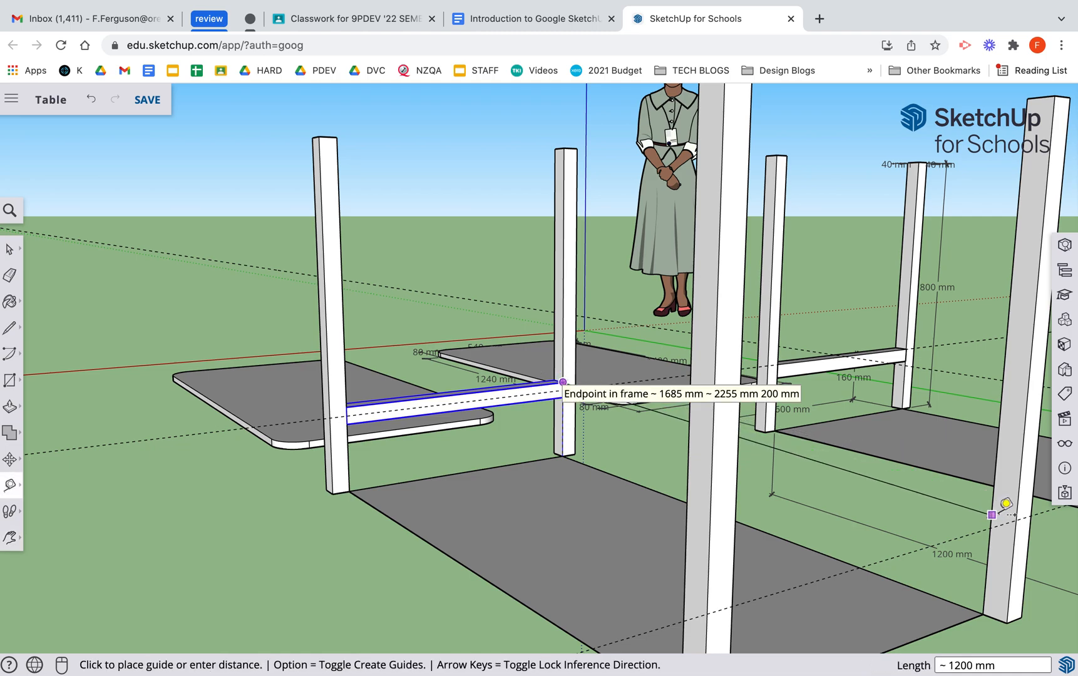
{"action": "left_click", "coordinate": [998, 491]}
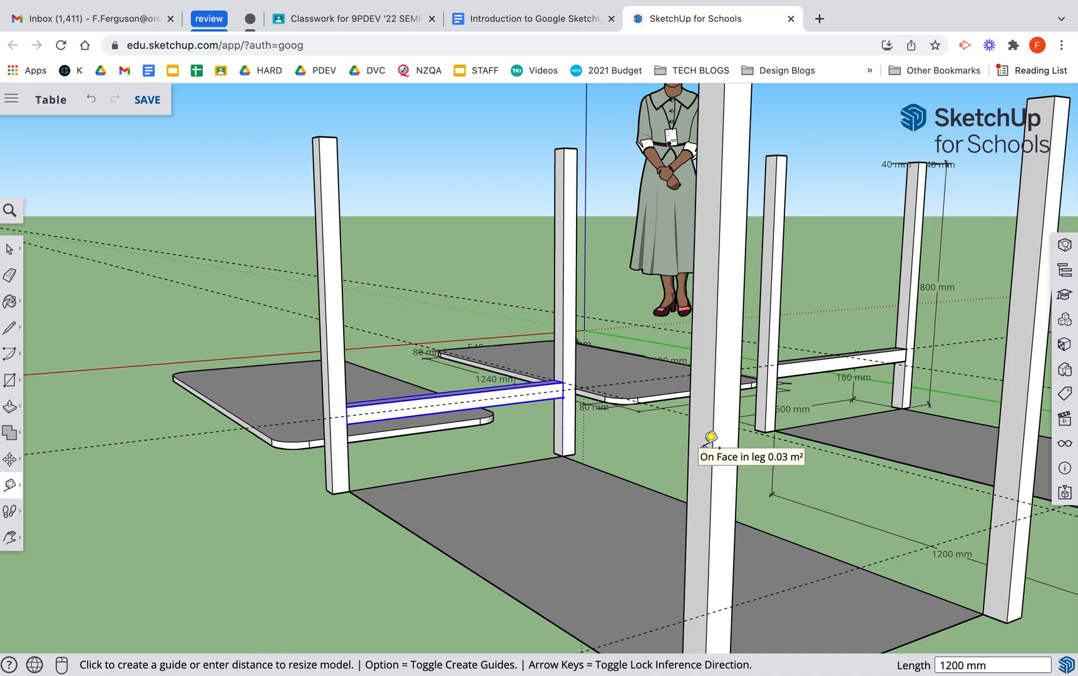
Step: Copy the crossbar component 1240 mm along the base's long side, snapping it to the guide's intersection with the far leg
{"action": "key", "text": "m"}
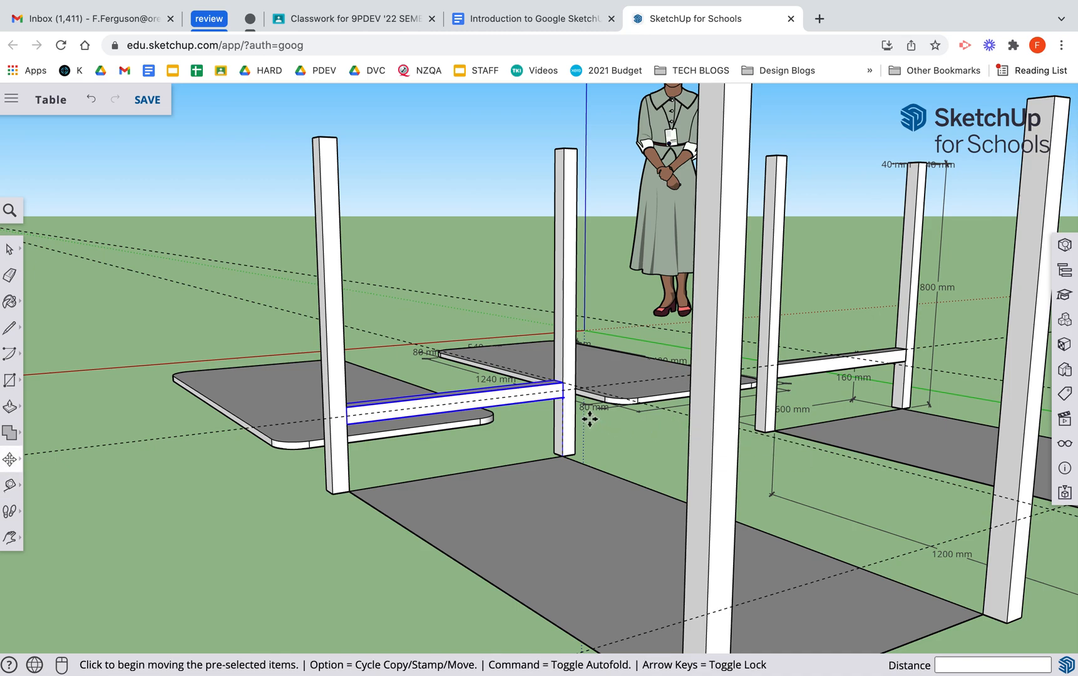
{"action": "key", "text": "alt"}
{"action": "left_click", "coordinate": [563, 382]}
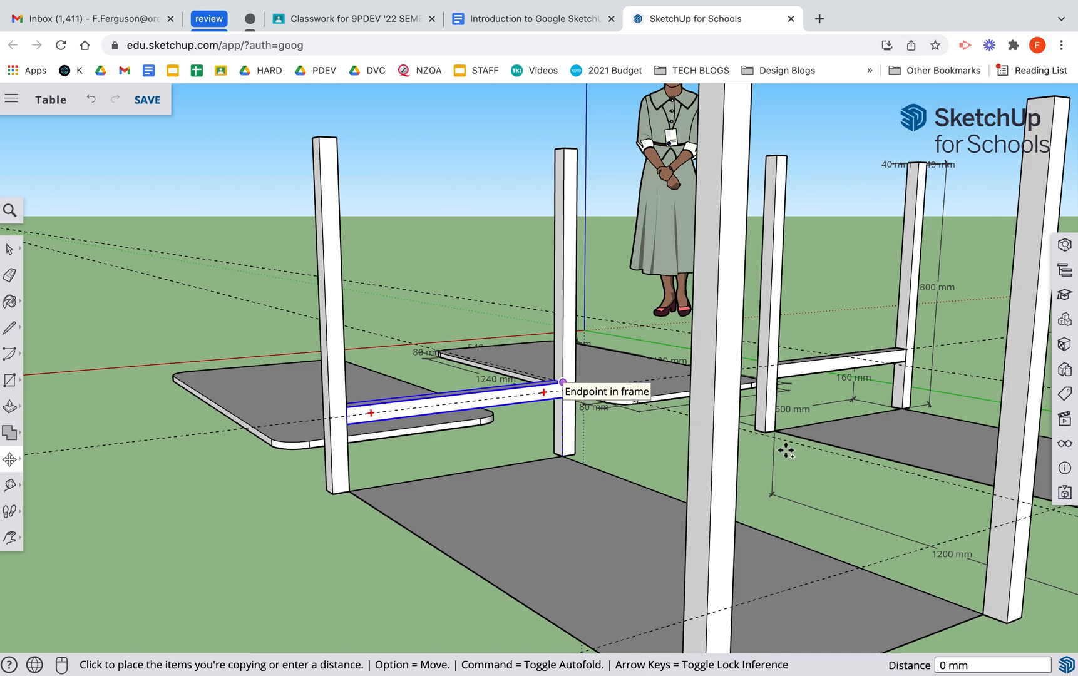
{"action": "left_click", "coordinate": [1017, 499]}
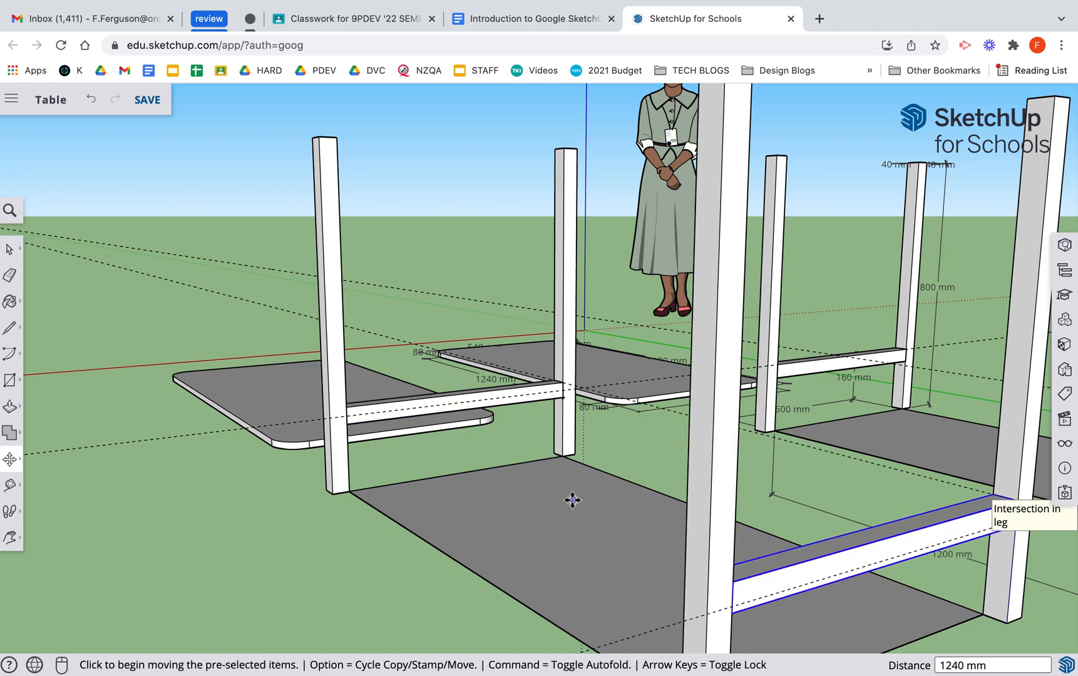
{"action": "scroll", "coordinate": [571, 498], "scroll_direction": "down", "scroll_amount": 5}
{"action": "middle_click_drag", "start_coordinate": [635, 501], "coordinate": [737, 514]}
{"action": "scroll", "coordinate": [868, 351], "scroll_direction": "up", "scroll_amount": 2}
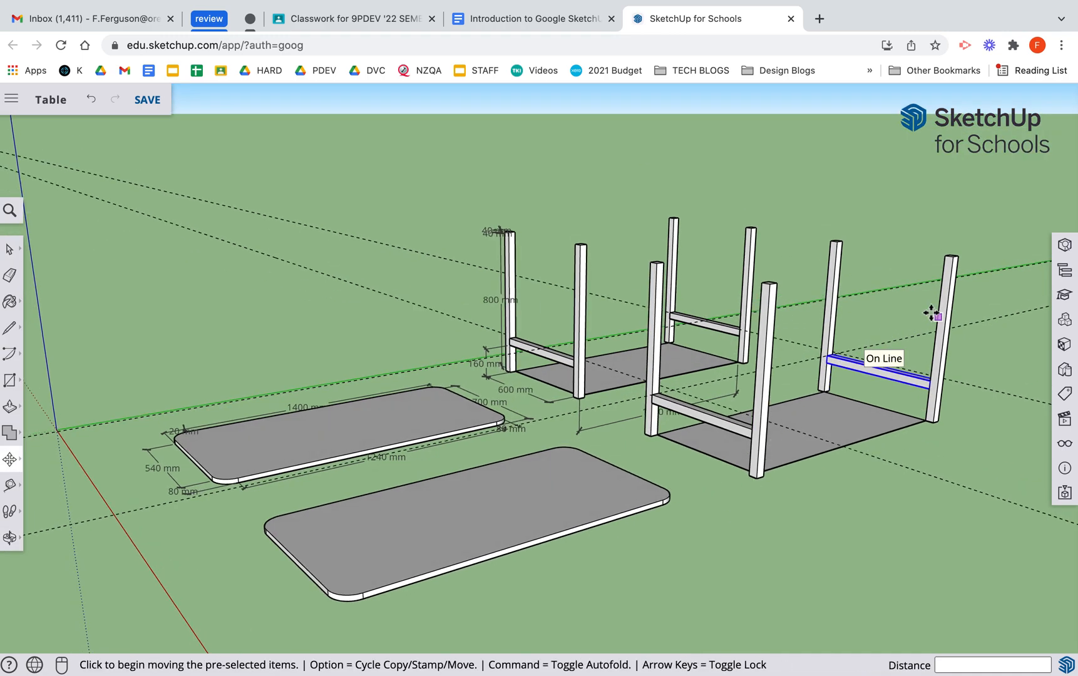
{"action": "left_click", "coordinate": [8, 249]}
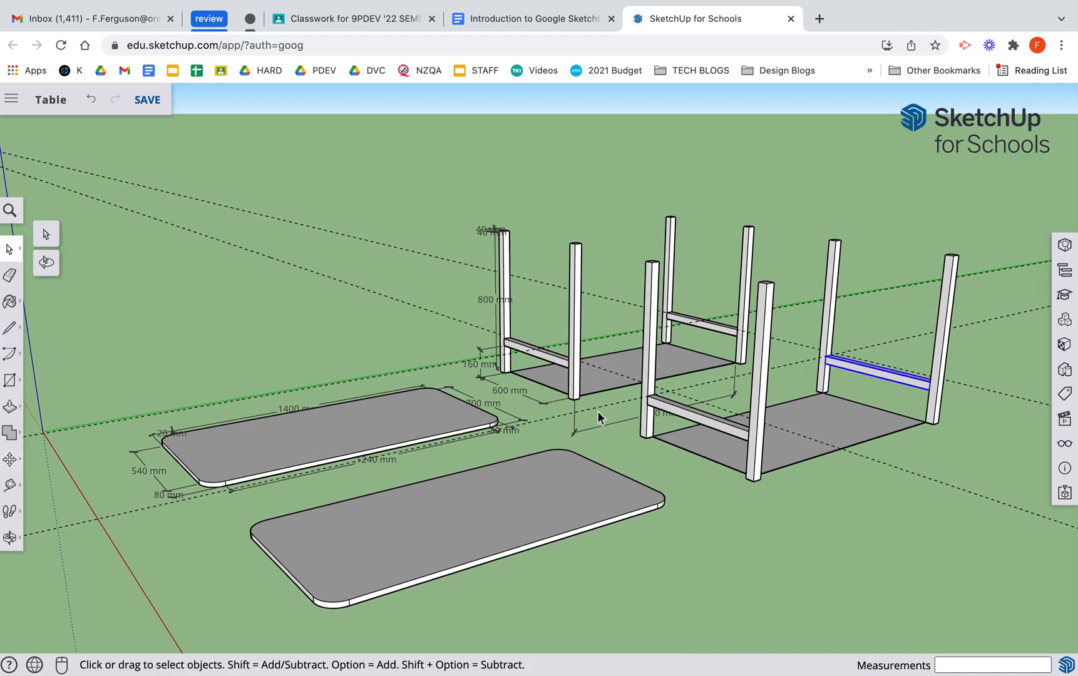
Step: Delete the base rectangle and its edges from between the four legs of the copied frame
{"action": "left_click", "coordinate": [856, 403]}
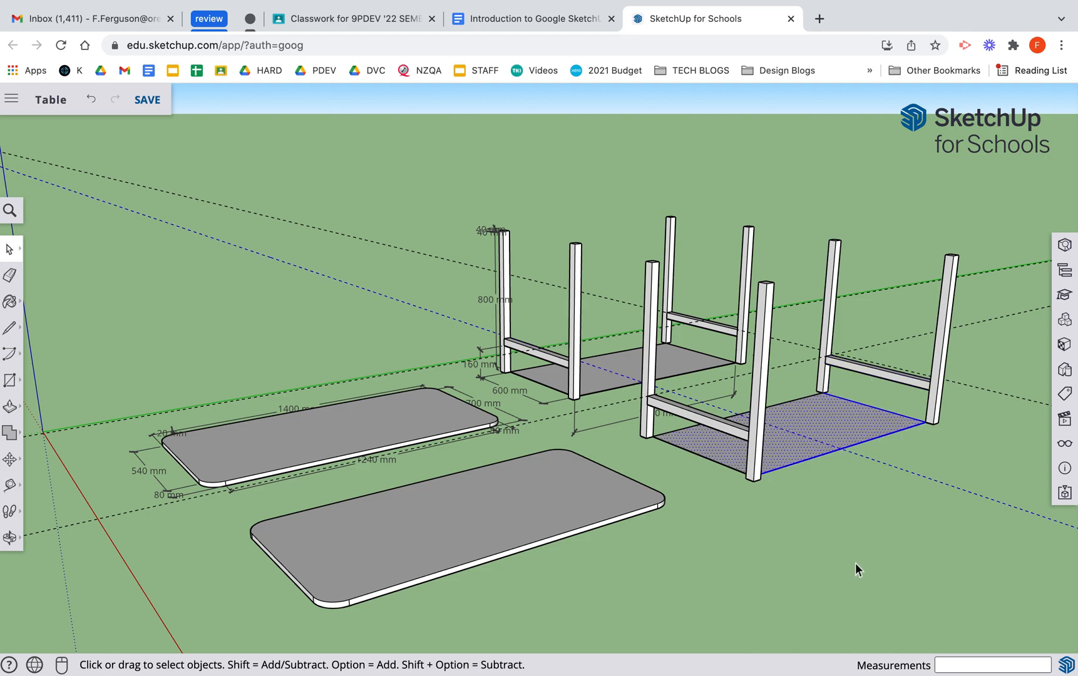
{"action": "double_click", "coordinate": [852, 439]}
{"action": "key", "text": "Delete"}
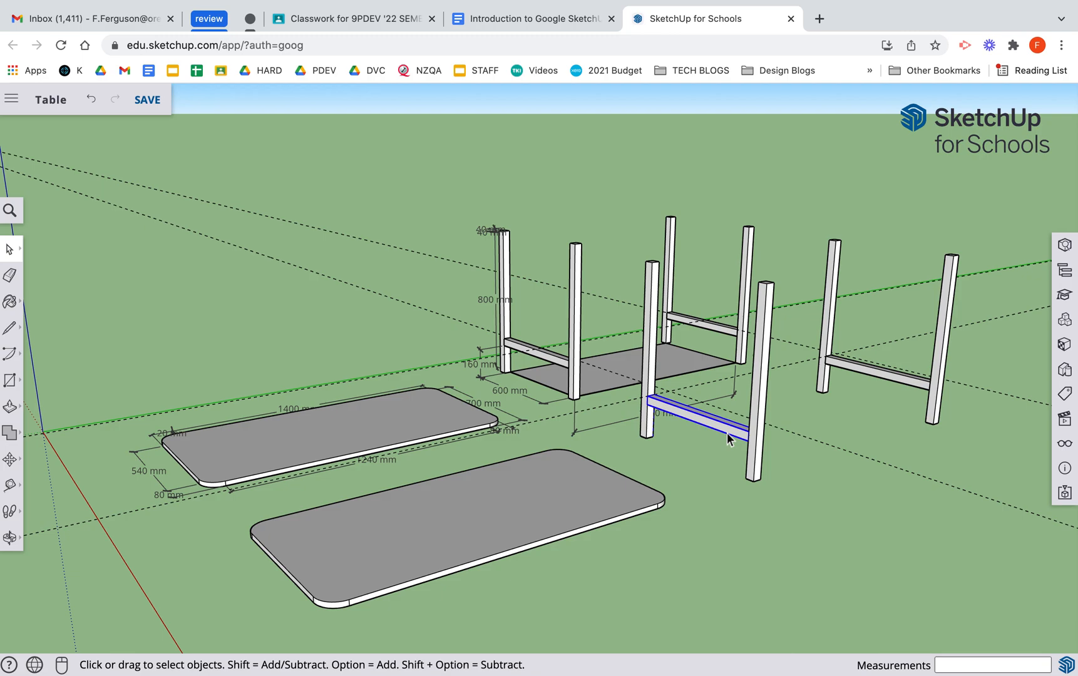
Step: Copy the short crossbar 600 mm straight up, snapping it to the top endpoint of its leg
{"action": "key", "text": "m"}
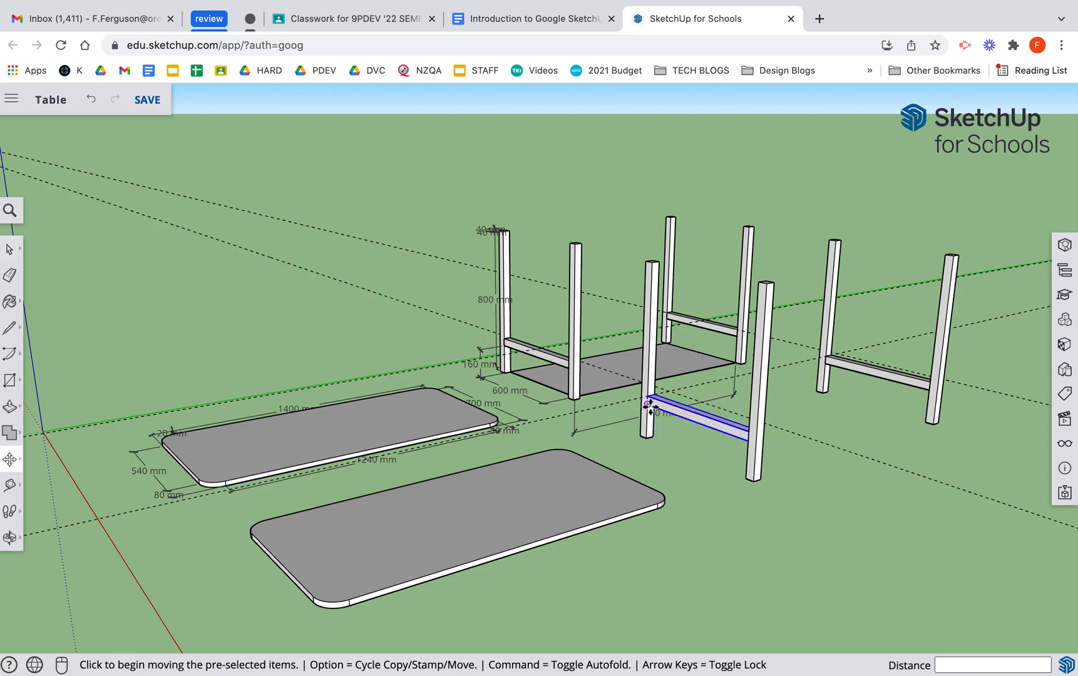
{"action": "scroll", "coordinate": [758, 388], "scroll_direction": "up", "scroll_amount": 6}
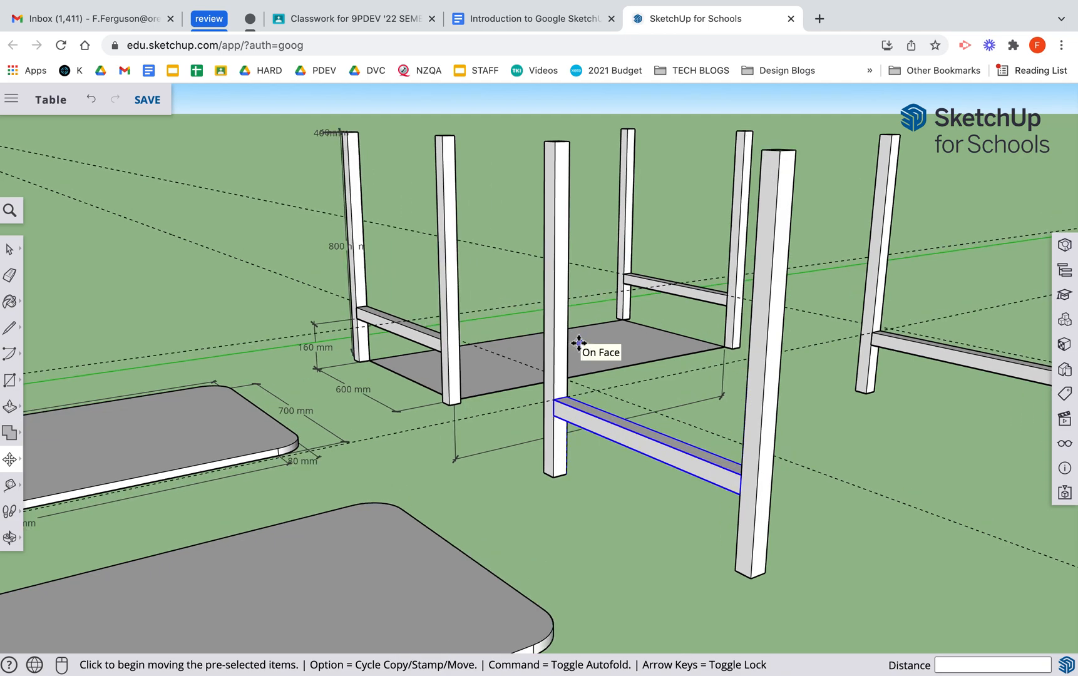
{"action": "key", "text": "alt"}
{"action": "left_click", "coordinate": [559, 366]}
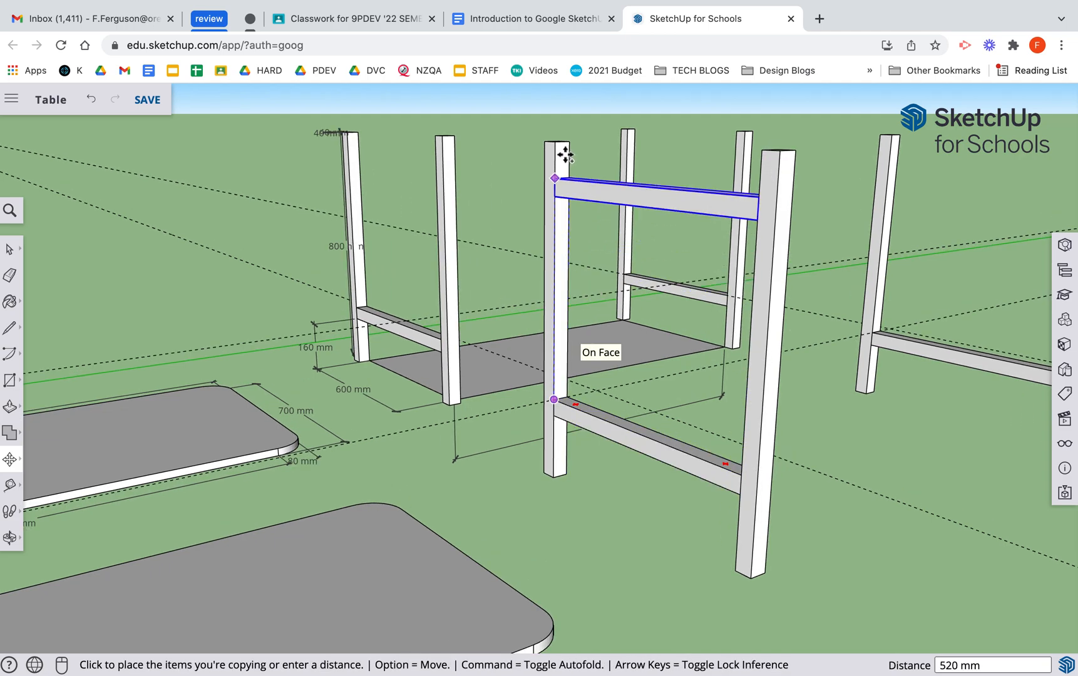
{"action": "left_click", "coordinate": [555, 144]}
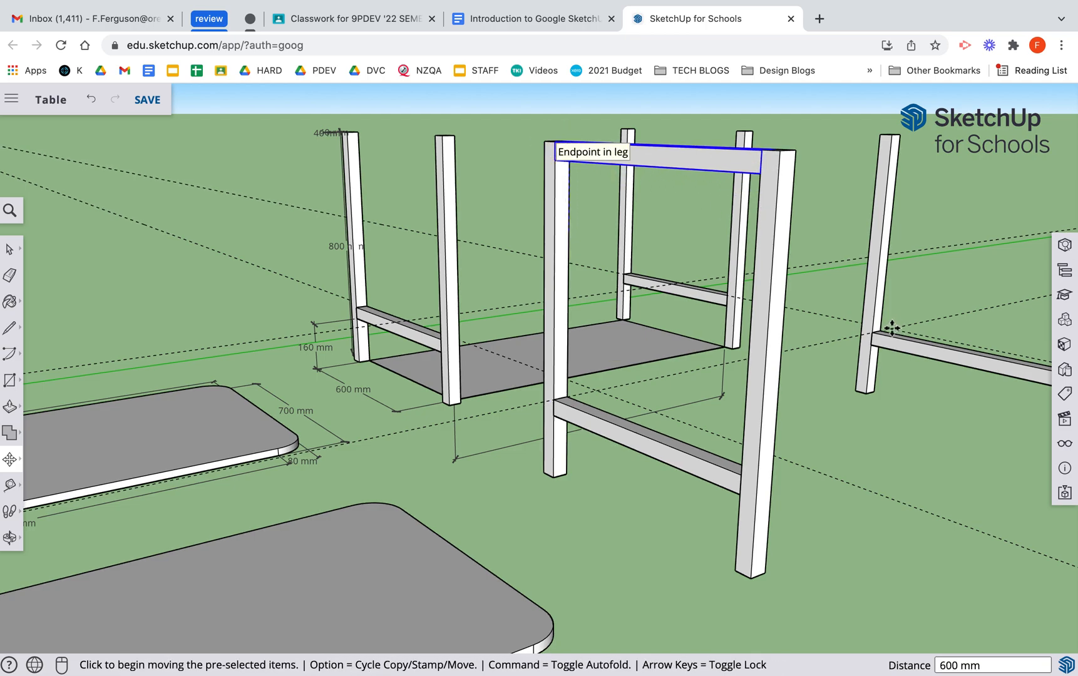
Step: Copy the upper short crossbar to the tops of the two legs at the other end of the frame
{"action": "key", "text": "alt"}
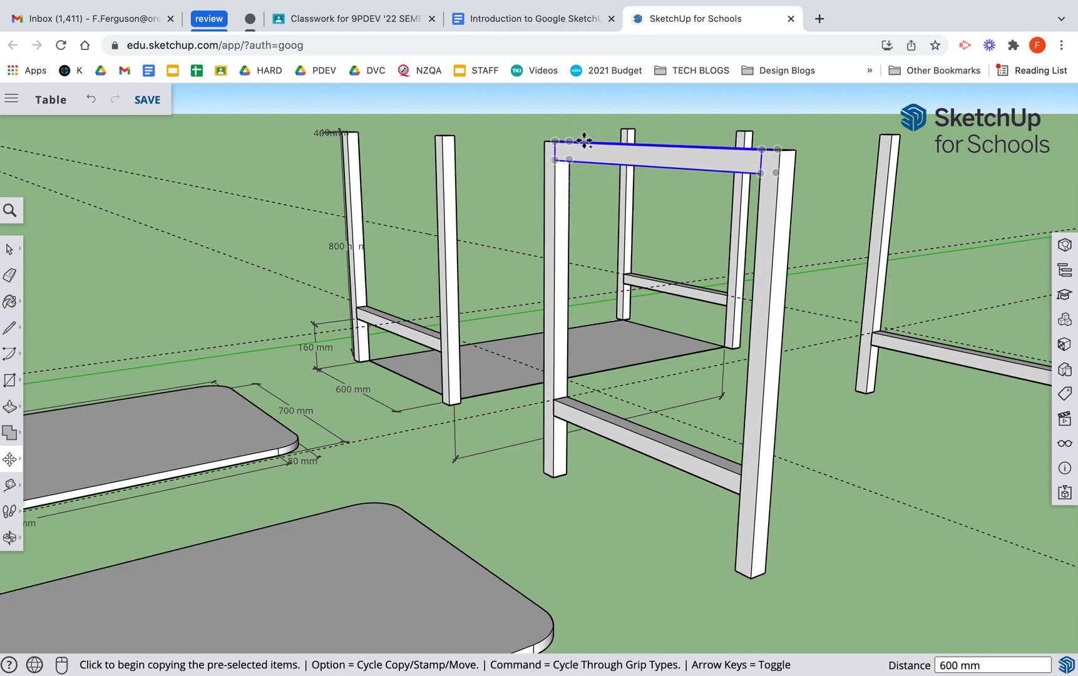
{"action": "left_click", "coordinate": [555, 142]}
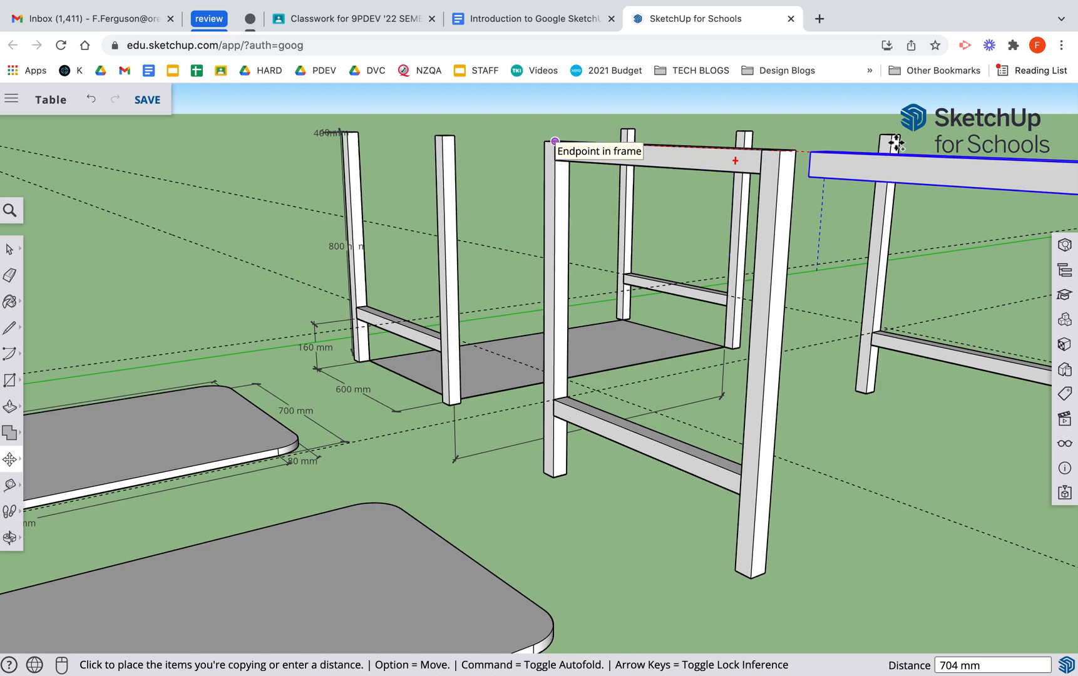
{"action": "left_click", "coordinate": [890, 133]}
Step: Draw a 40 mm square on the upper inner face of the far leg, beside the end of the top crossbar
{"action": "scroll", "coordinate": [939, 320], "scroll_direction": "down", "scroll_amount": 5}
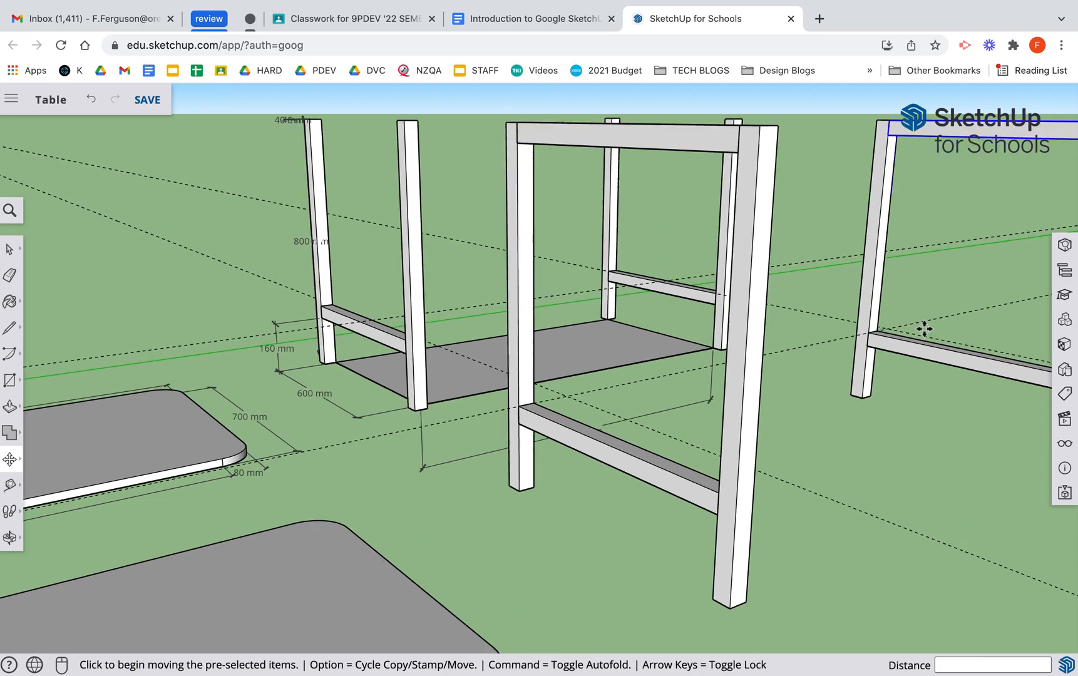
{"action": "scroll", "coordinate": [999, 288], "scroll_direction": "up", "scroll_amount": 5}
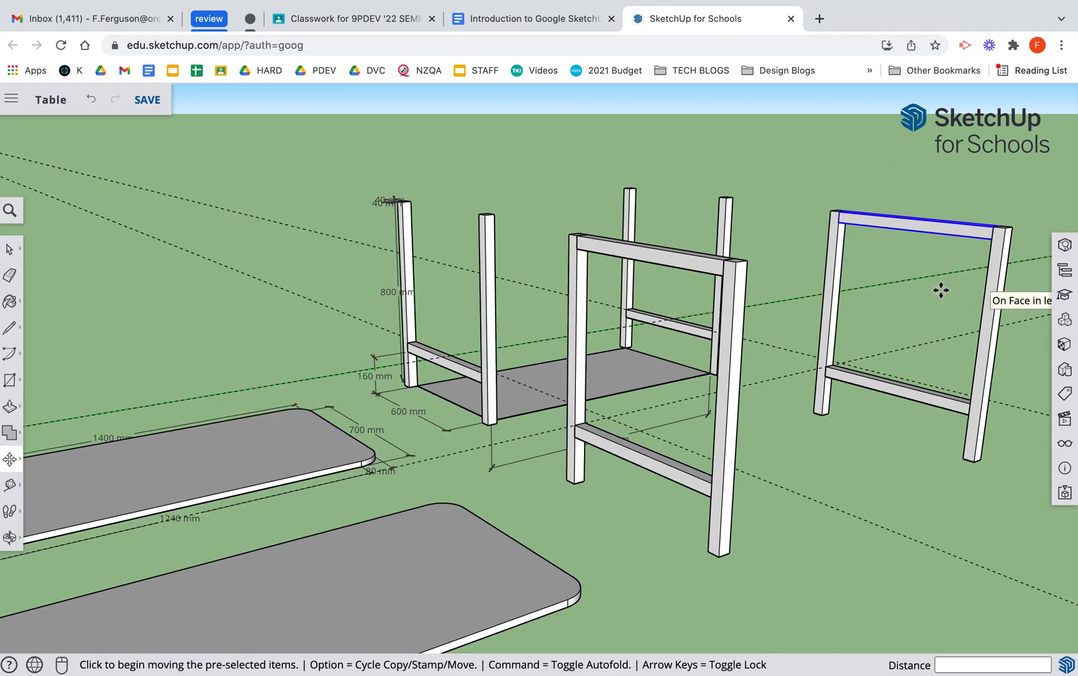
{"action": "scroll", "coordinate": [939, 289], "scroll_direction": "up", "scroll_amount": 2}
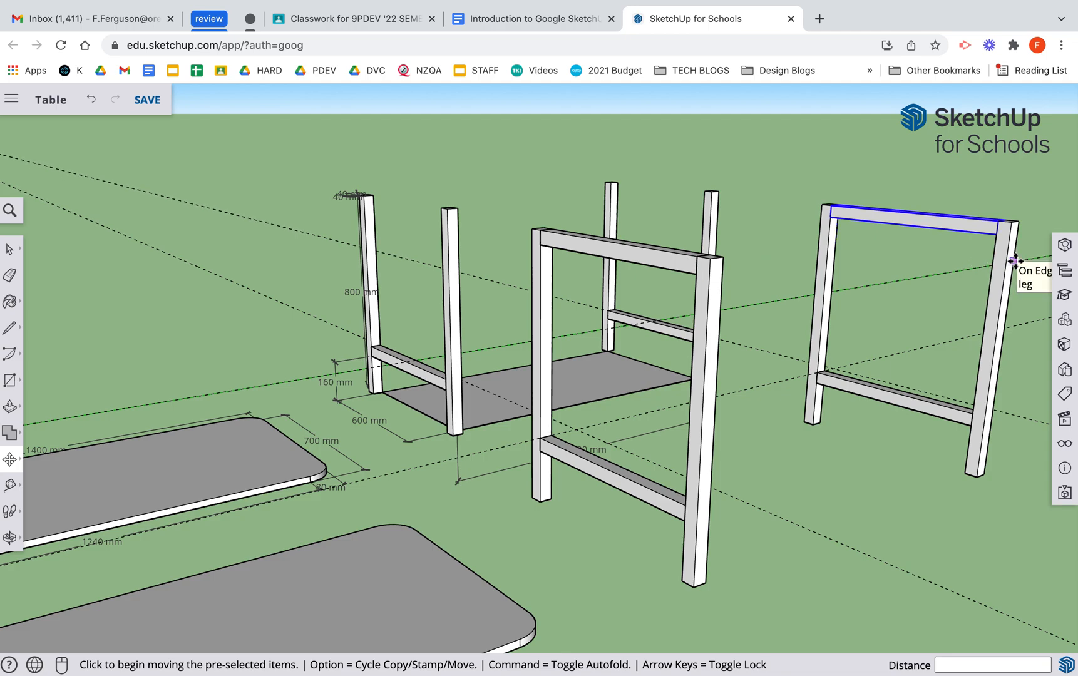
{"action": "key", "text": "r"}
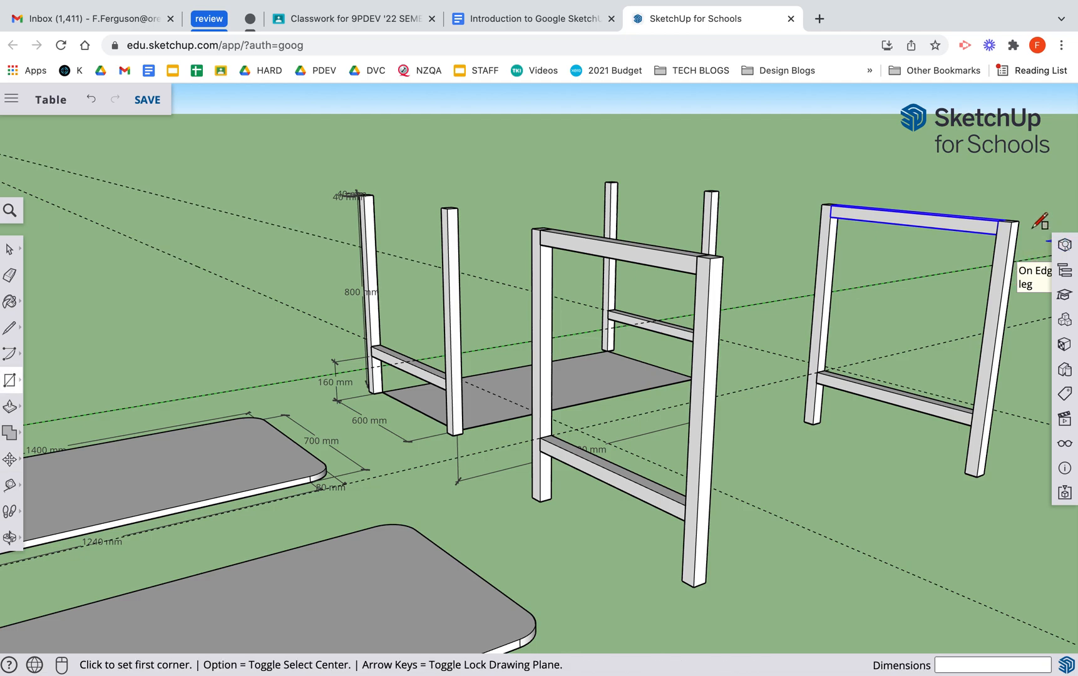
{"action": "scroll", "coordinate": [1013, 220], "scroll_direction": "up", "scroll_amount": 4}
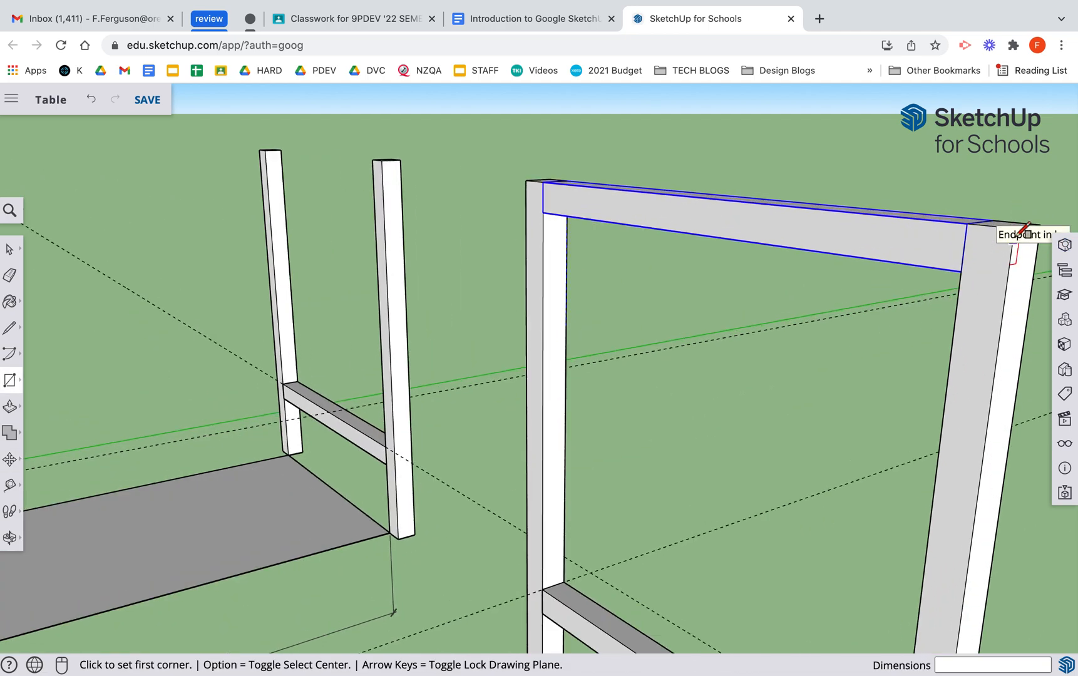
{"action": "left_click", "coordinate": [962, 271]}
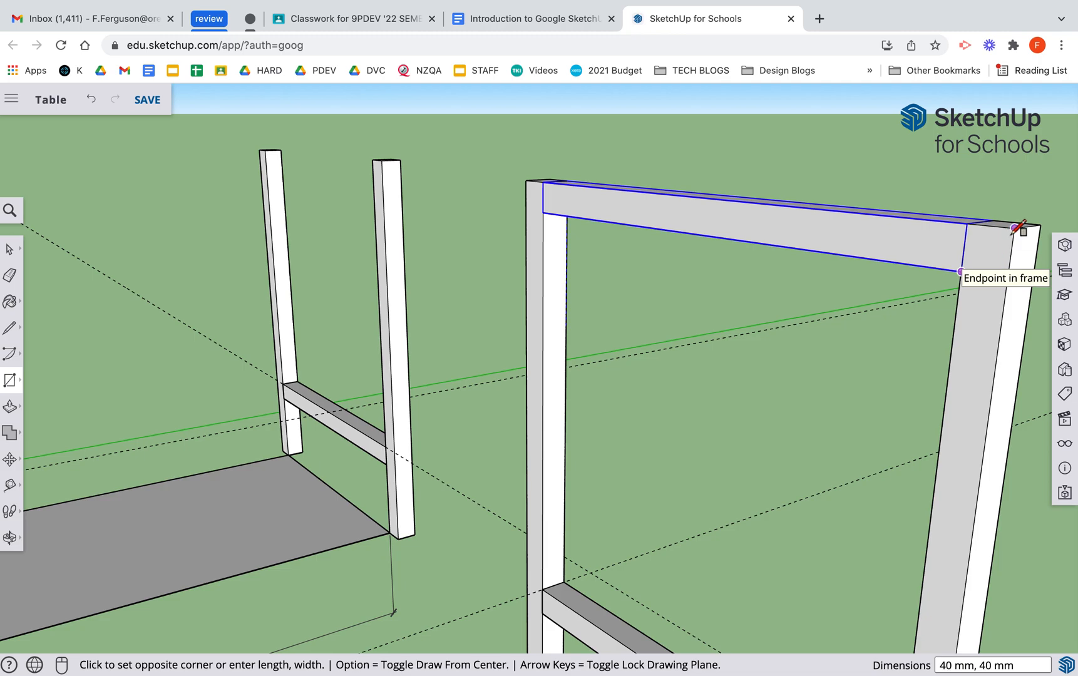
{"action": "left_click", "coordinate": [1016, 226]}
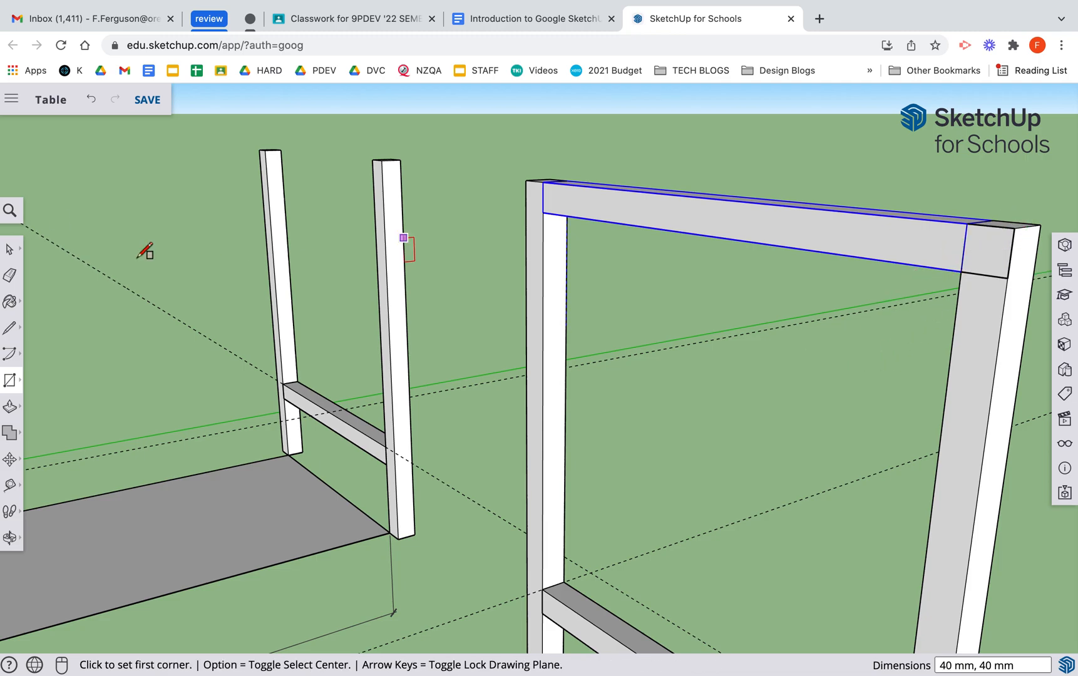
Step: Push/Pull the 40 mm square 1200 mm to the opposite leg to form the long top rail
{"action": "left_click", "coordinate": [9, 249]}
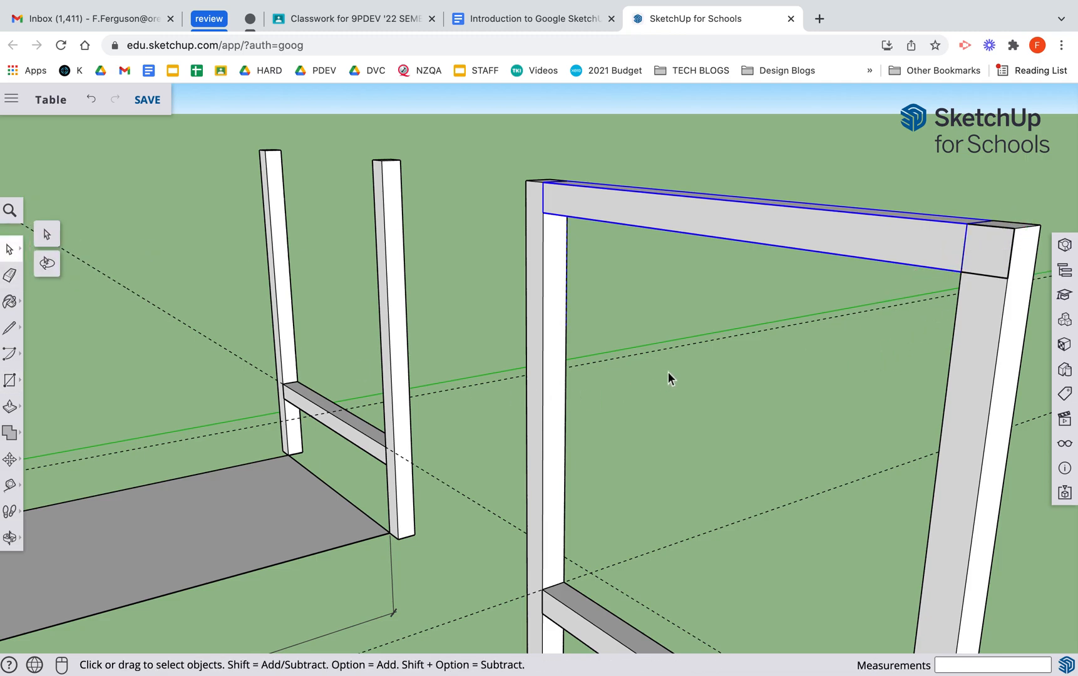
{"action": "scroll", "coordinate": [682, 392], "scroll_direction": "up", "scroll_amount": 3}
{"action": "scroll", "coordinate": [681, 392], "scroll_direction": "down", "scroll_amount": 8}
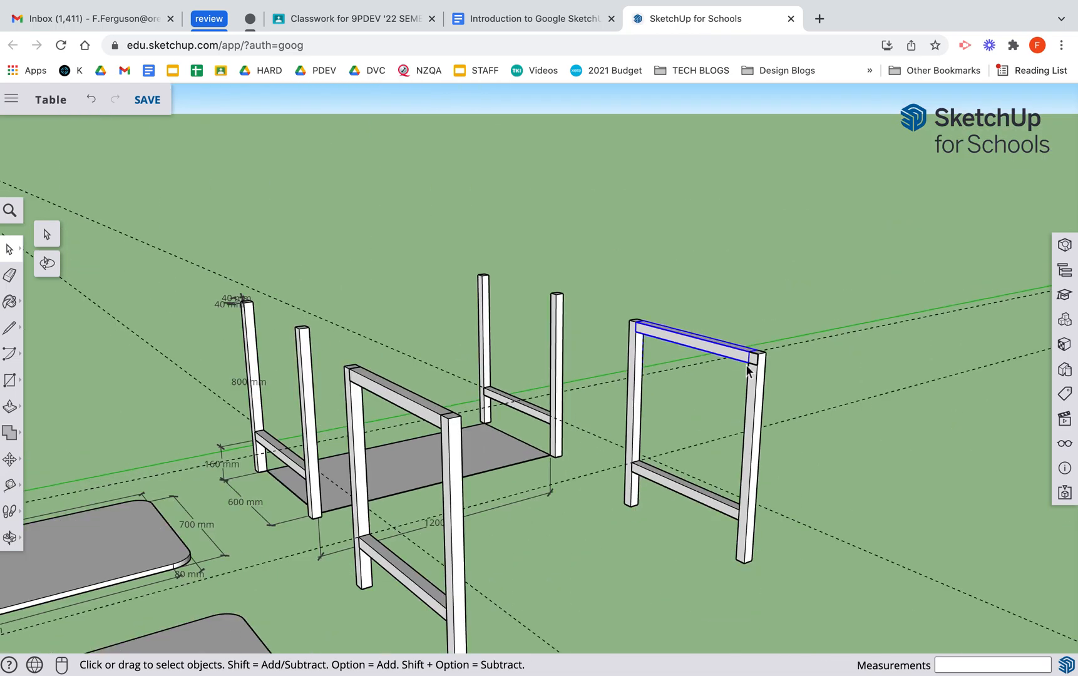
{"action": "scroll", "coordinate": [747, 371], "scroll_direction": "up", "scroll_amount": 2}
{"action": "key", "text": "p"}
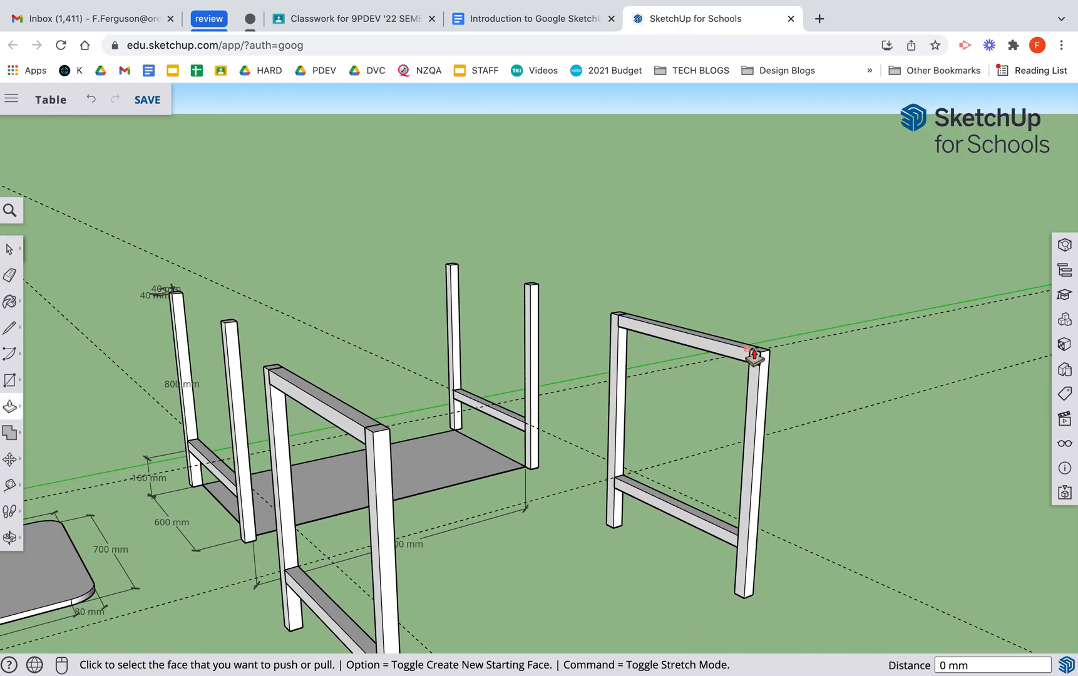
{"action": "left_click", "coordinate": [755, 363]}
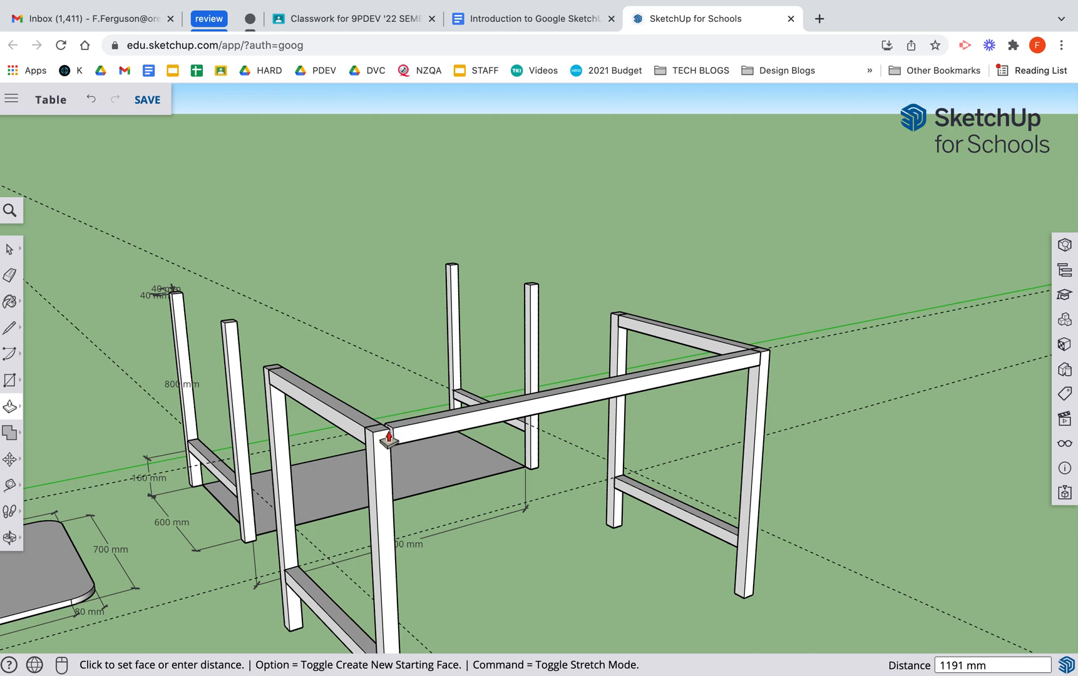
{"action": "scroll", "coordinate": [369, 442], "scroll_direction": "up", "scroll_amount": 6}
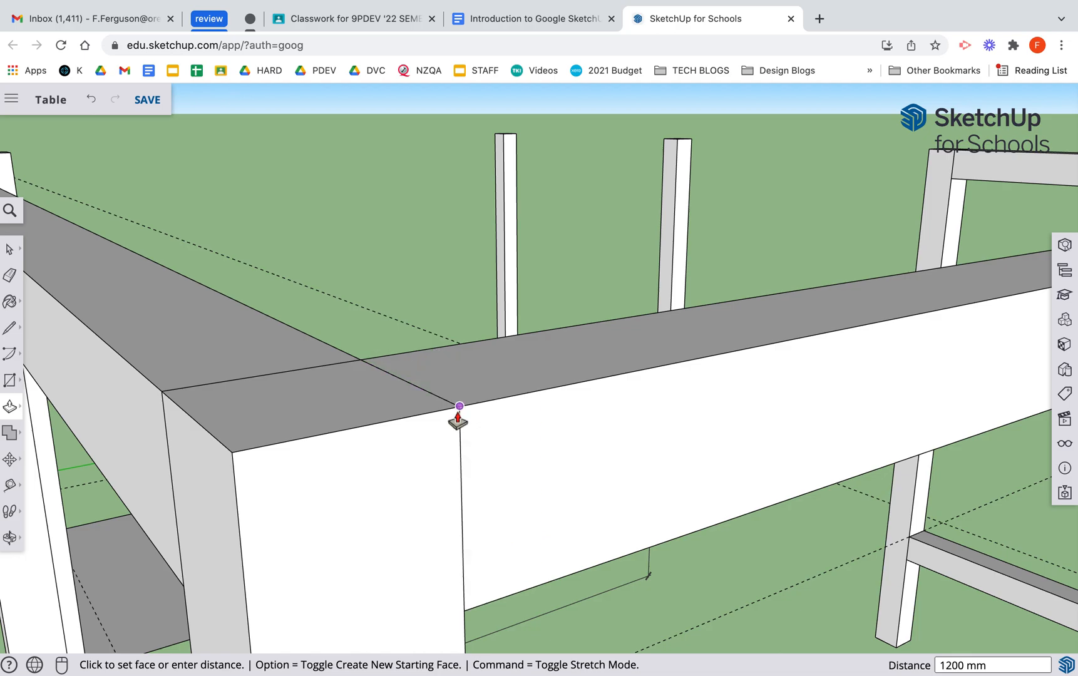
{"action": "left_click", "coordinate": [458, 418]}
Step: Select the whole long top rail and copy it 640 mm across to the other long side of the frame
{"action": "scroll", "coordinate": [559, 465], "scroll_direction": "down", "scroll_amount": 5}
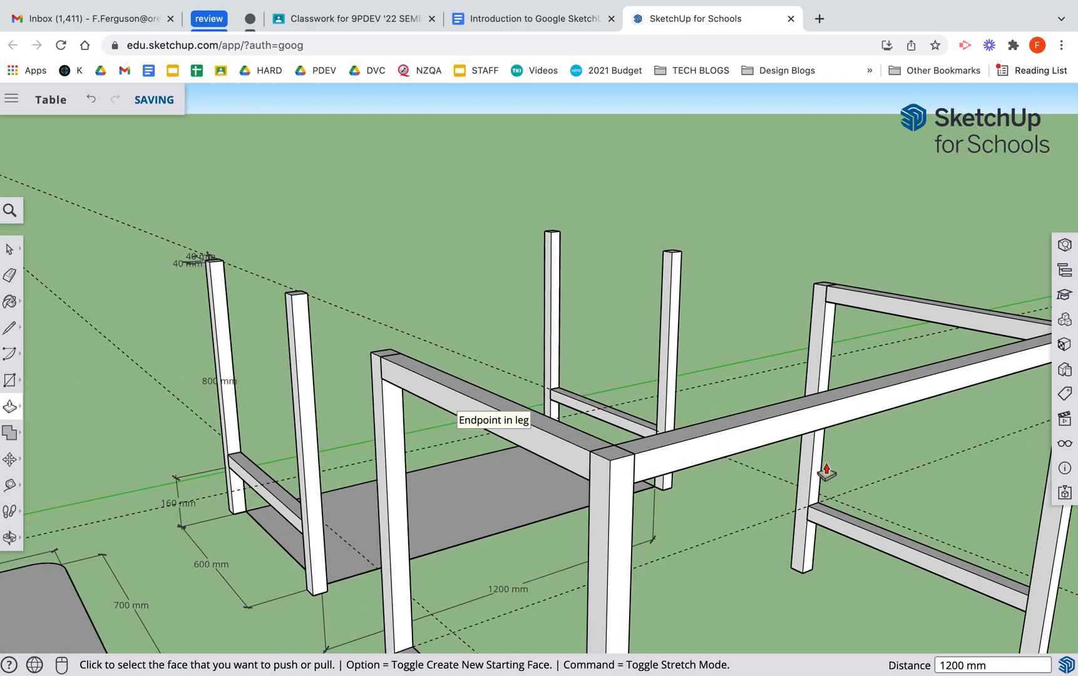
{"action": "middle_click_drag", "start_coordinate": [826, 471], "coordinate": [503, 502], "text": "shift"}
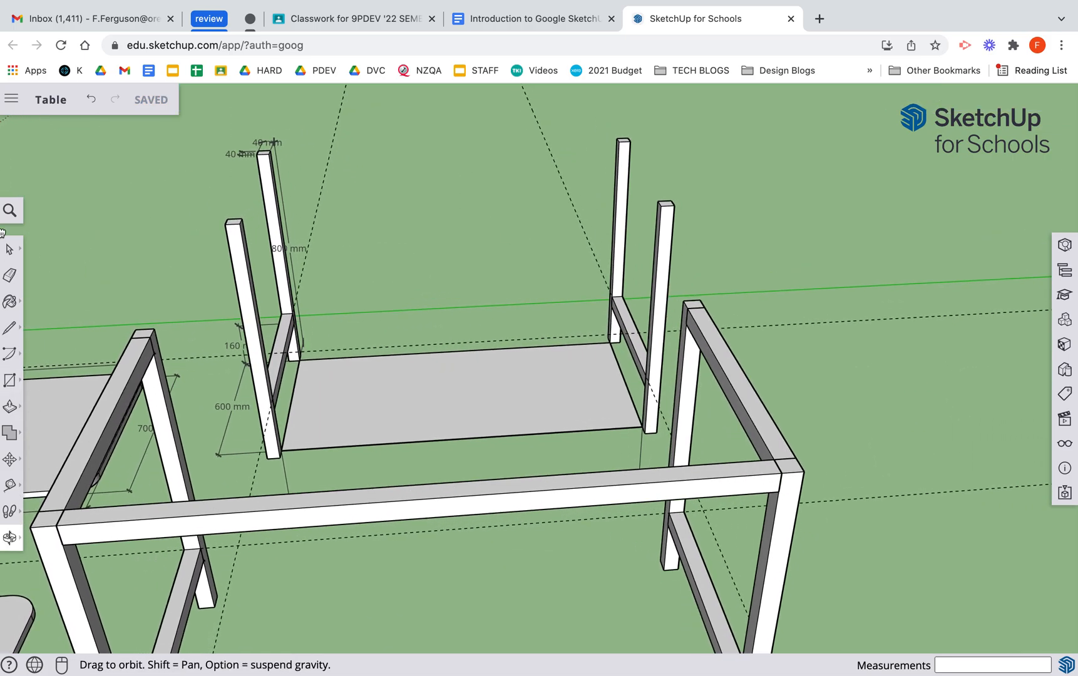
{"action": "left_click_drag", "start_coordinate": [472, 539], "coordinate": [598, 521]}
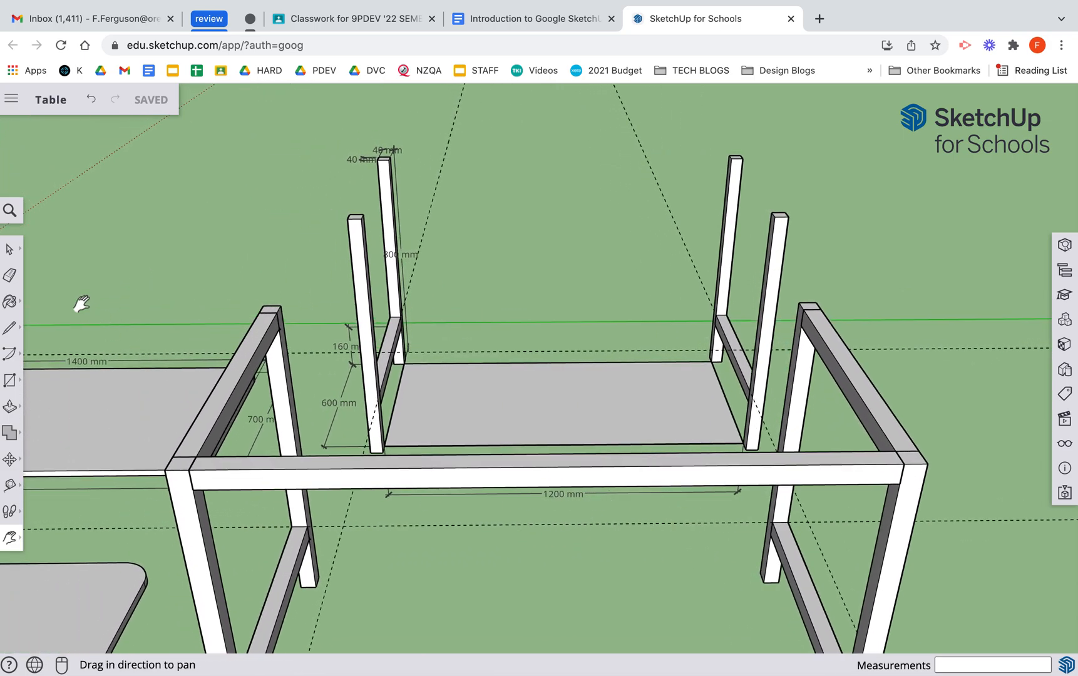
{"action": "left_click", "coordinate": [11, 249]}
{"action": "left_click_drag", "start_coordinate": [157, 448], "coordinate": [987, 554]}
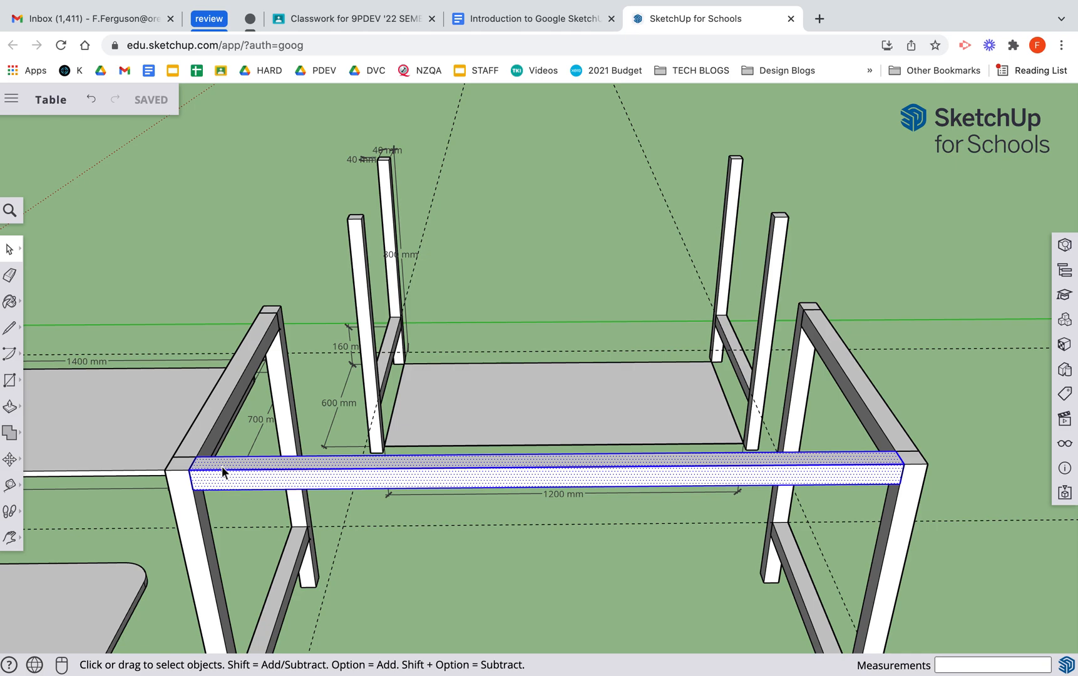
{"action": "key", "text": "m"}
{"action": "key", "text": "alt"}
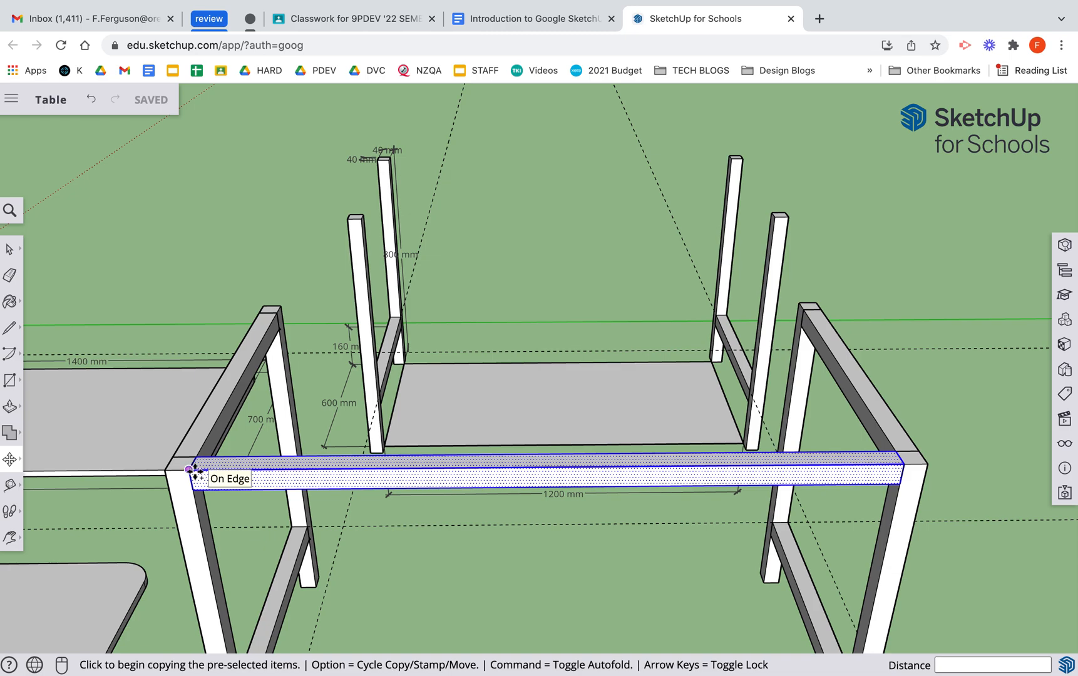
{"action": "left_click", "coordinate": [189, 469]}
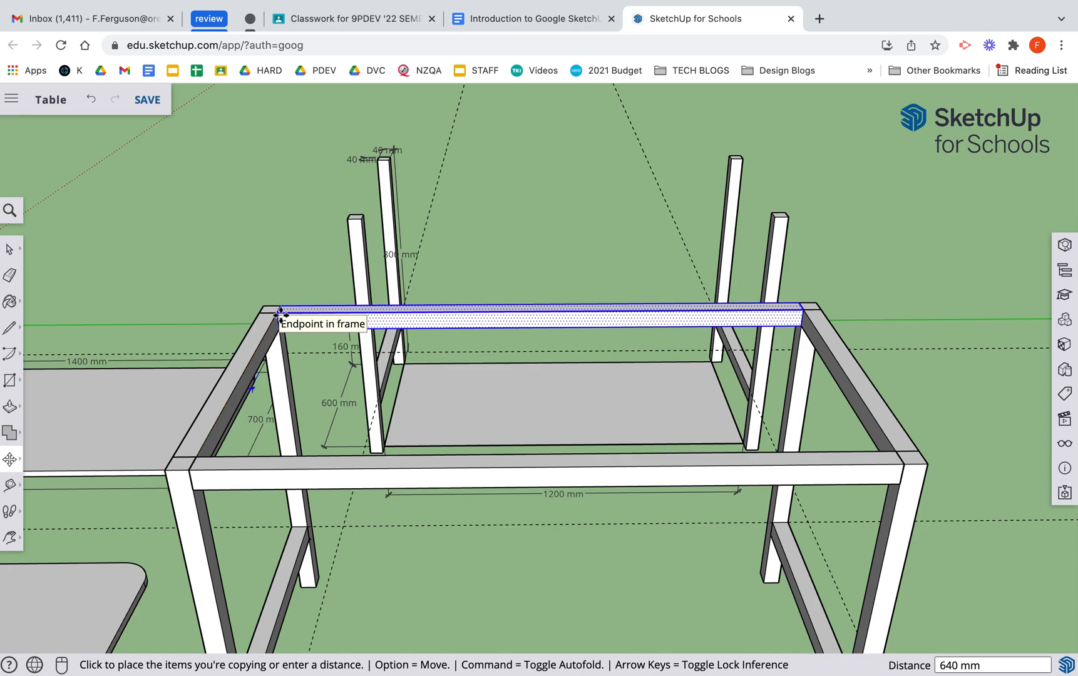
{"action": "left_click", "coordinate": [278, 313]}
{"action": "left_click", "coordinate": [9, 249]}
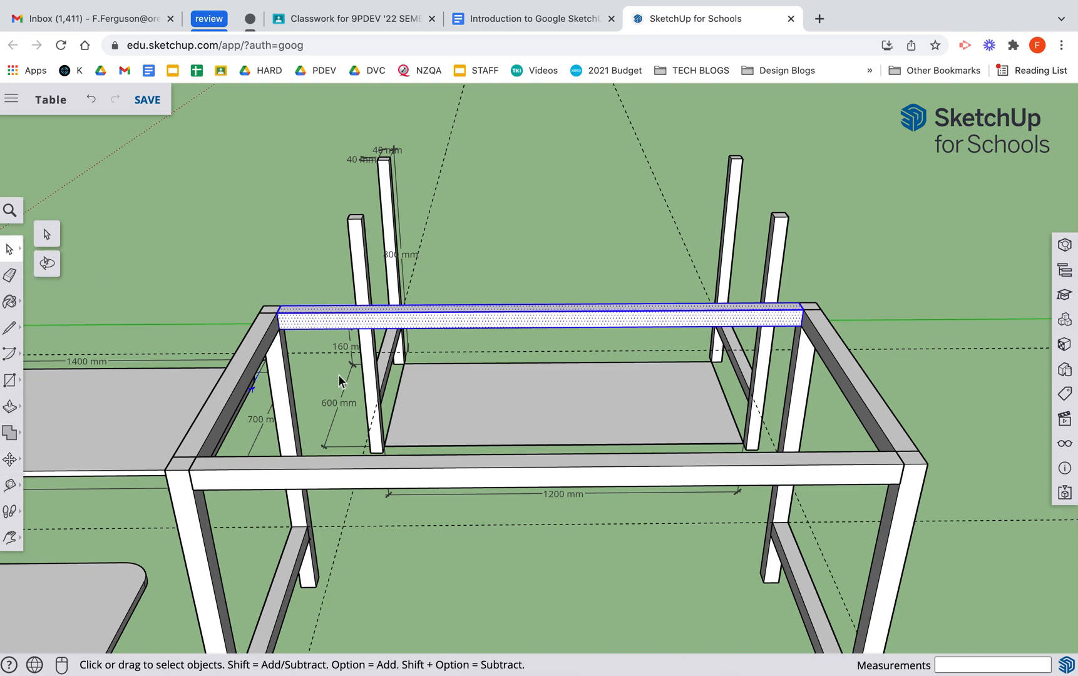
{"action": "left_click", "coordinate": [402, 403]}
Step: Try scaling the nearest corner leg to 0.42 of its width, and undo the scaling
{"action": "key", "text": "h"}
{"action": "left_click_drag", "start_coordinate": [385, 526], "coordinate": [551, 374]}
{"action": "key", "text": "o"}
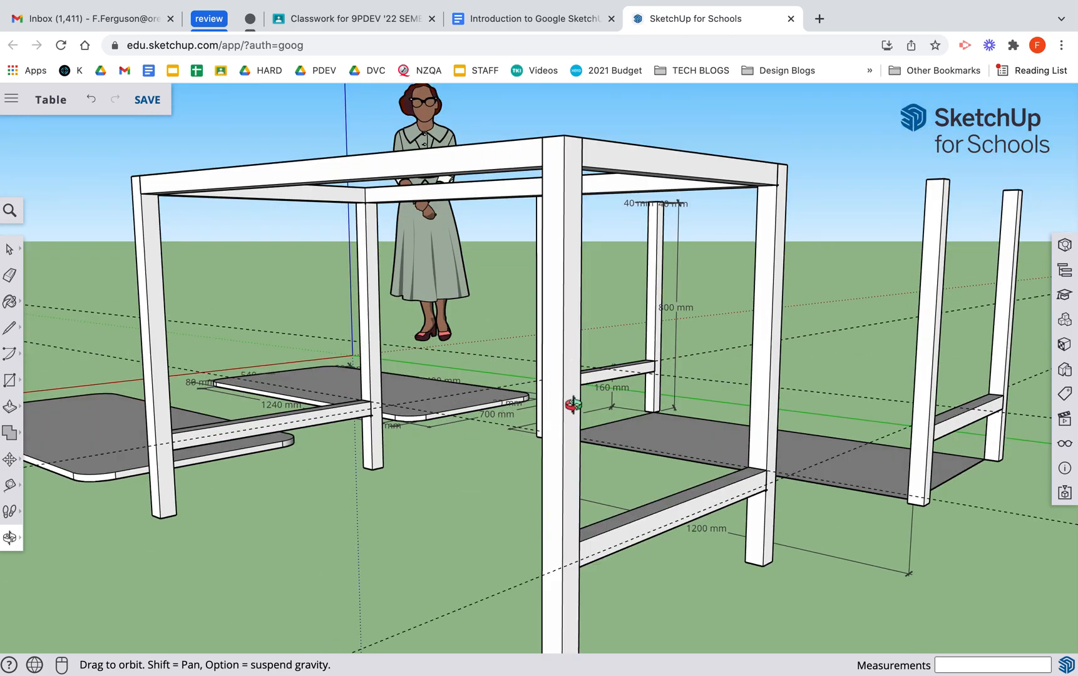
{"action": "left_click", "coordinate": [10, 250]}
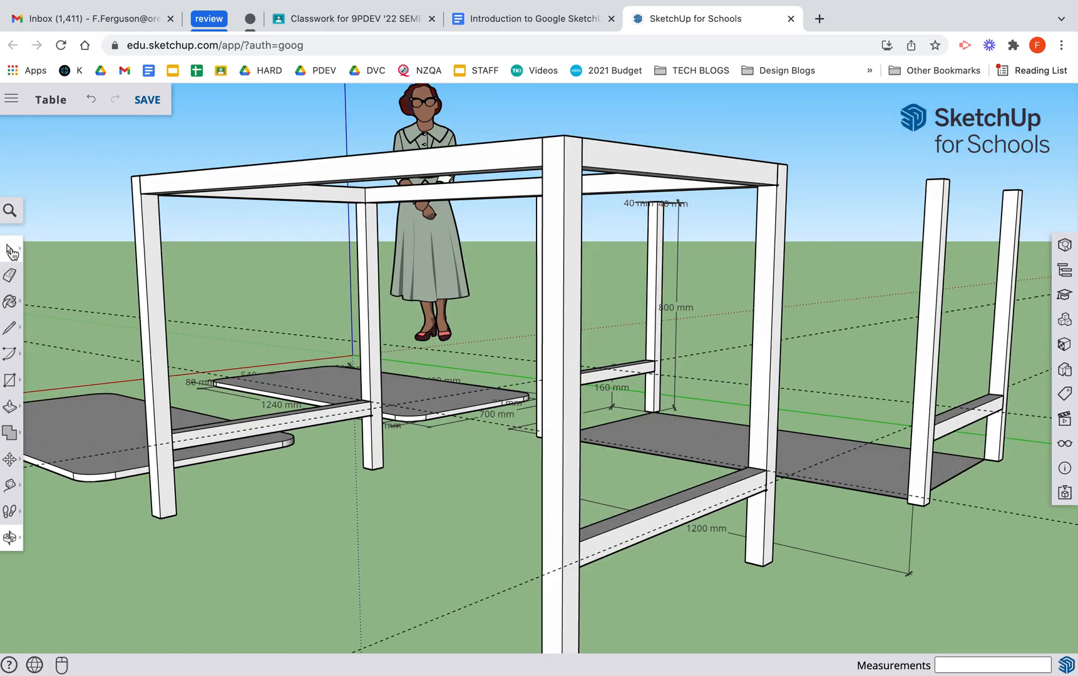
{"action": "key", "text": "h"}
{"action": "left_click_drag", "start_coordinate": [588, 527], "coordinate": [551, 347]}
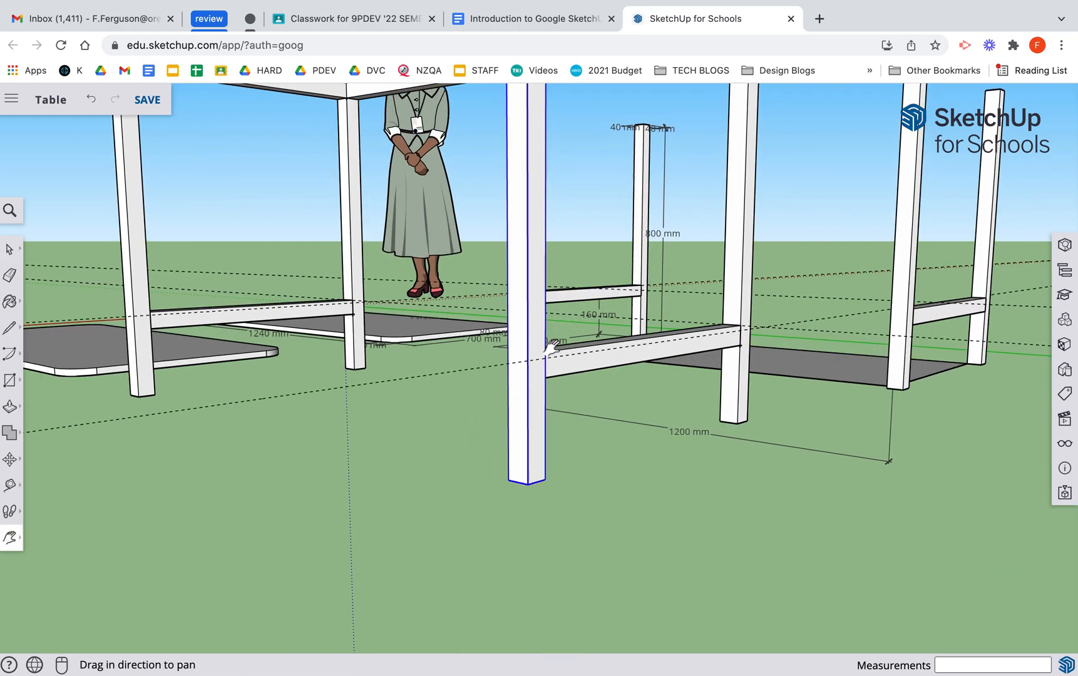
{"action": "key", "text": "s"}
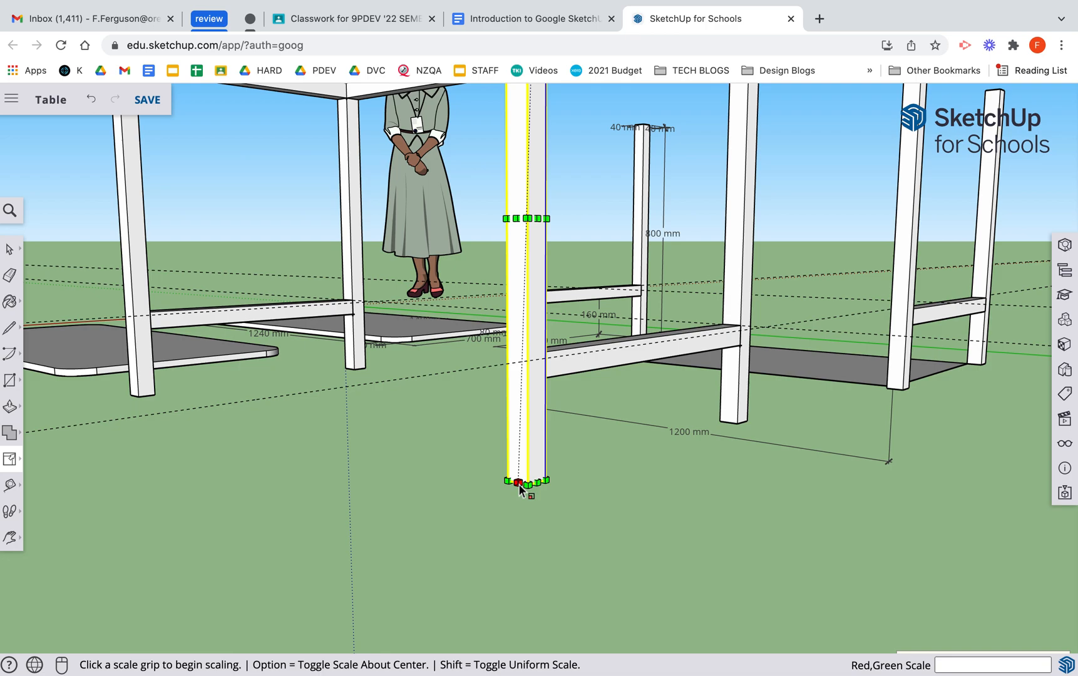
{"action": "left_click", "coordinate": [519, 483]}
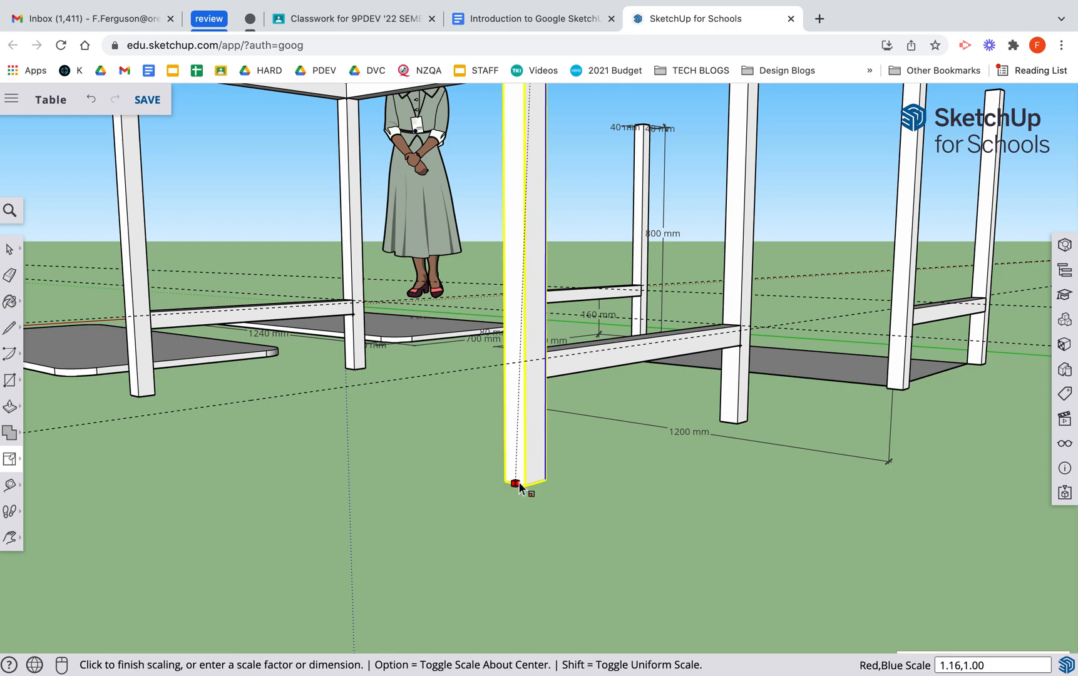
{"action": "left_click", "coordinate": [531, 430]}
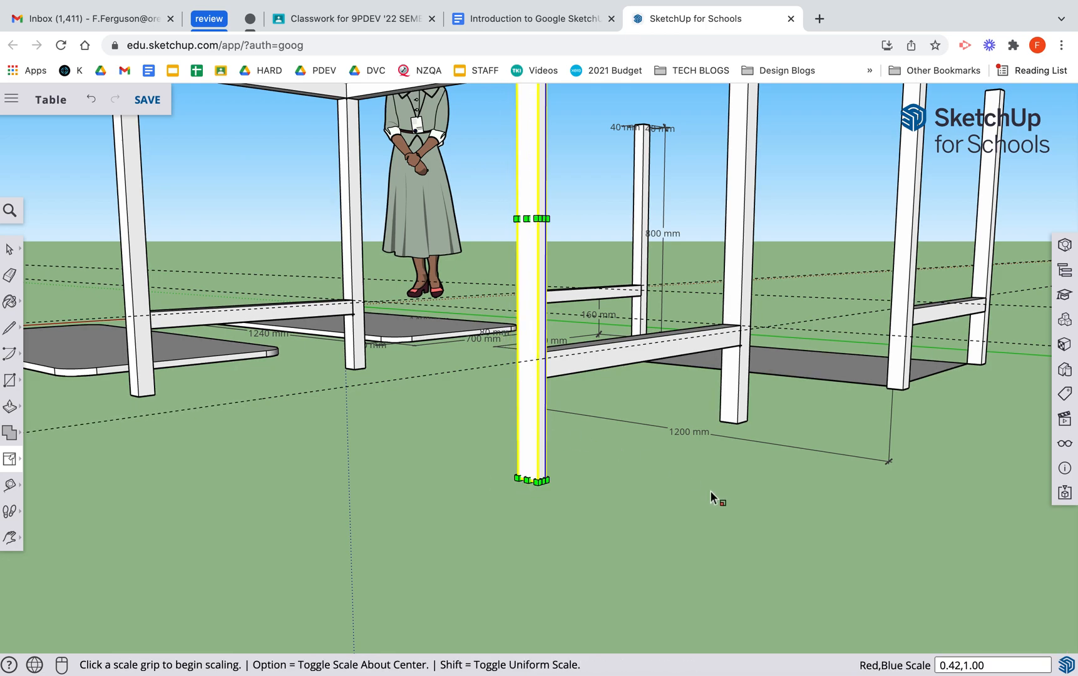
{"action": "left_click", "coordinate": [10, 250]}
{"action": "left_click", "coordinate": [591, 453]}
{"action": "key", "text": "super+z"}
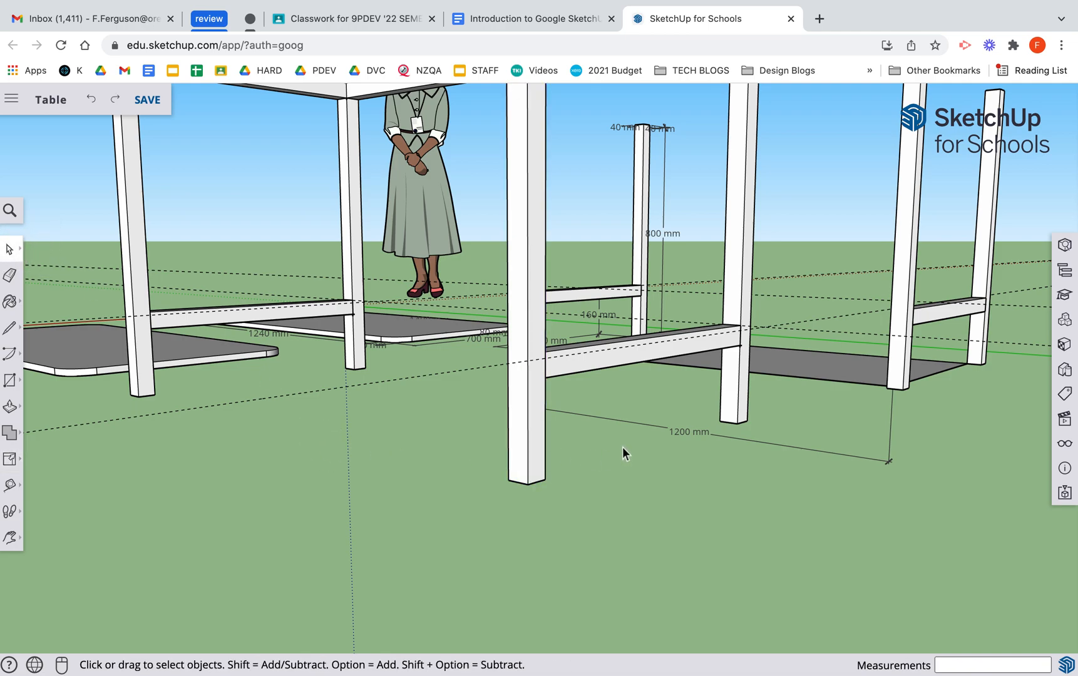
Step: Place a Tape Measure guide 1400 mm from the midpoint of the short edge on the copied tabletop's underside
{"action": "middle_click_drag", "start_coordinate": [282, 250], "coordinate": [470, 263], "text": "shift"}
{"action": "left_click_drag", "start_coordinate": [469, 263], "coordinate": [421, 254]}
{"action": "key", "text": "o"}
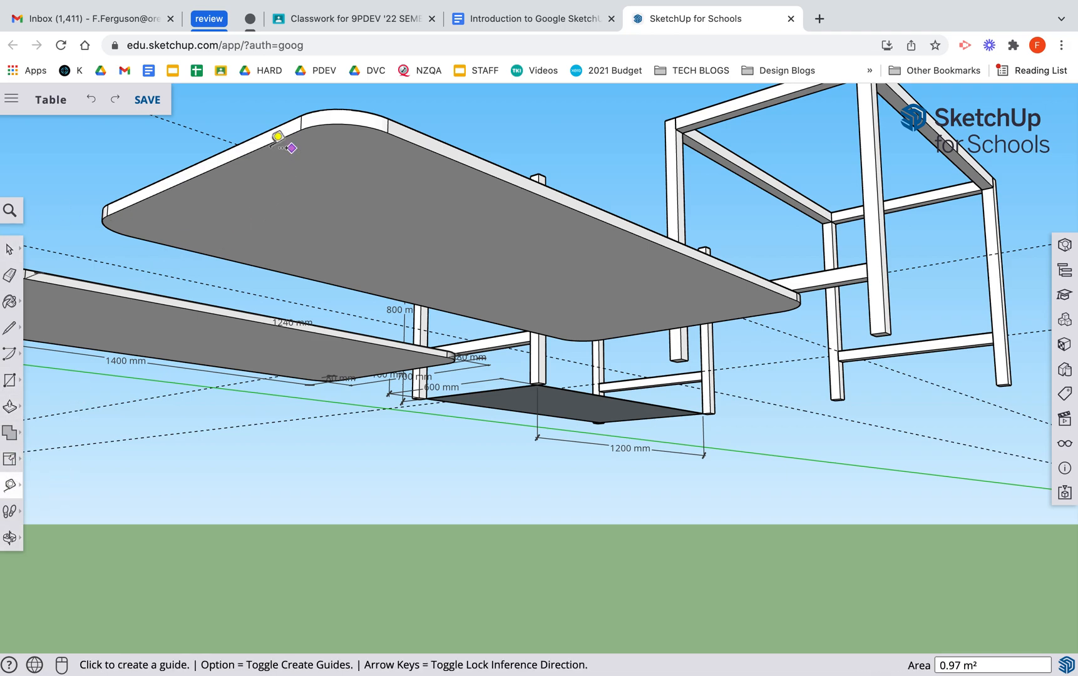
{"action": "left_click", "coordinate": [192, 177]}
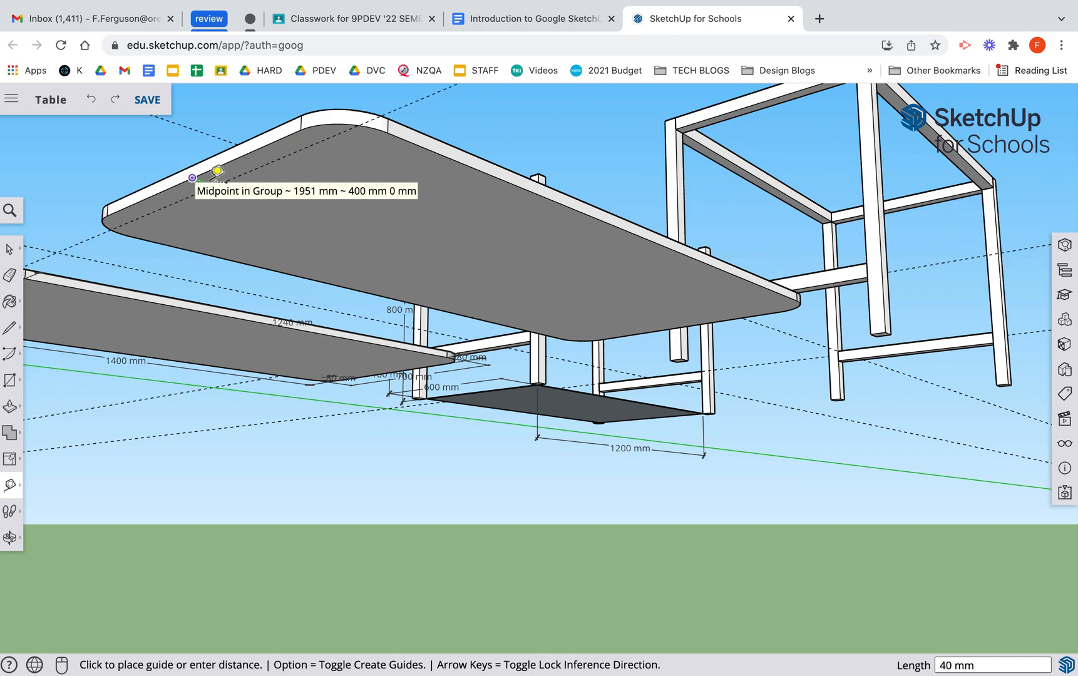
{"action": "left_click", "coordinate": [202, 171]}
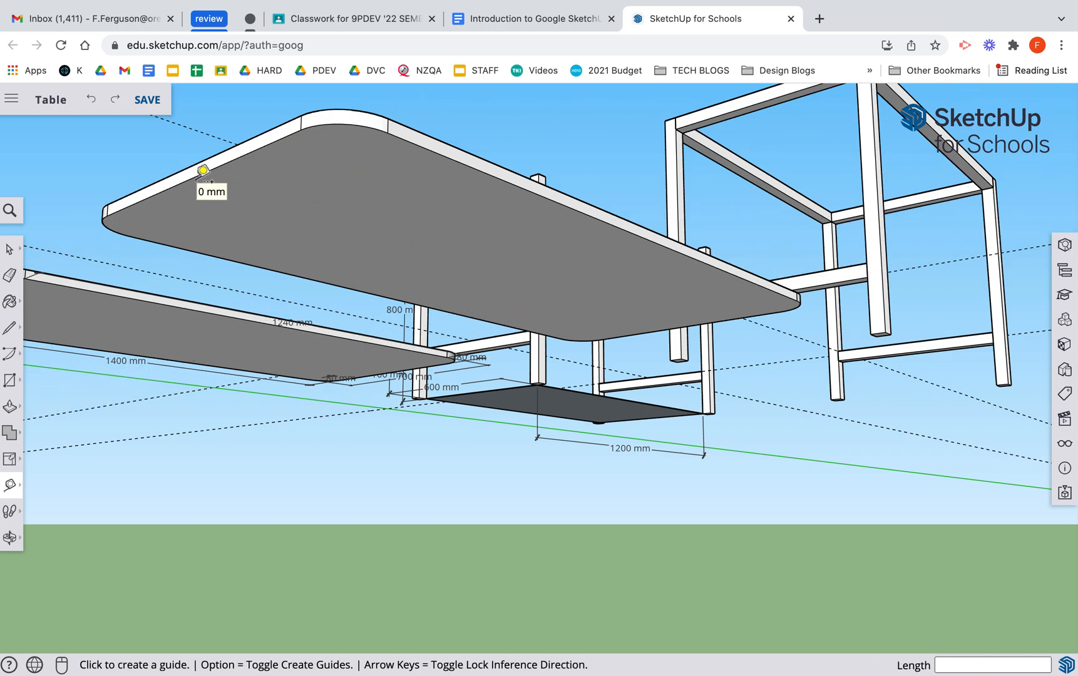
{"action": "left_click", "coordinate": [201, 170]}
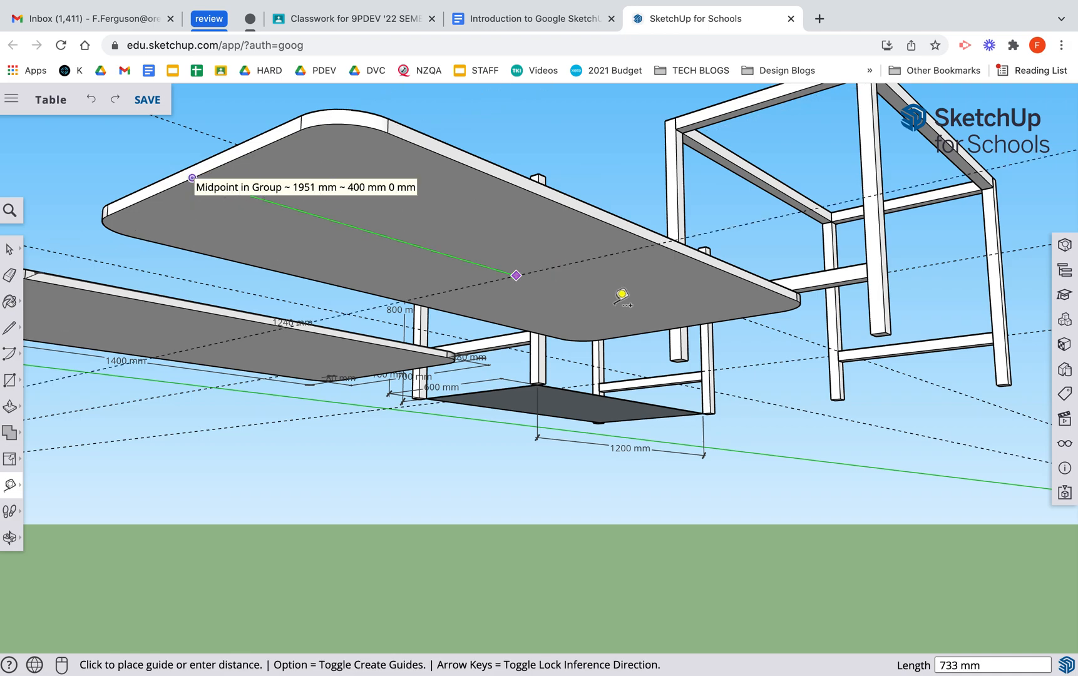
{"action": "type", "text": "1400"}
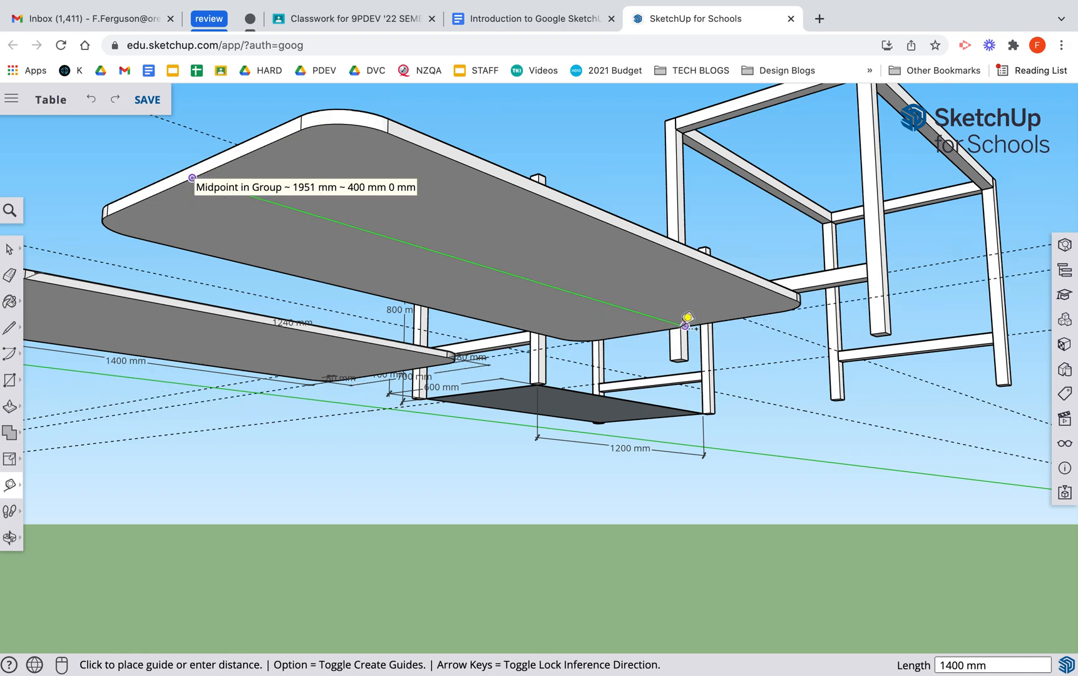
{"action": "key", "text": "Return"}
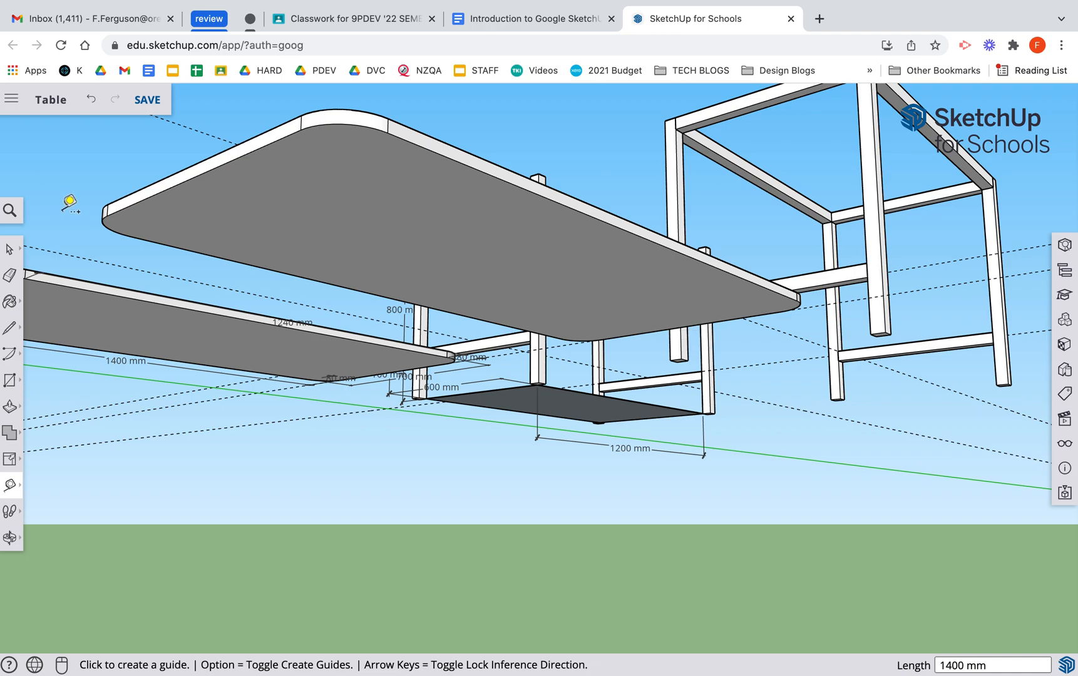
Step: Draw a lengthwise centre line on the tabletop's underside between the midpoints of its two short edges
{"action": "key", "text": "l"}
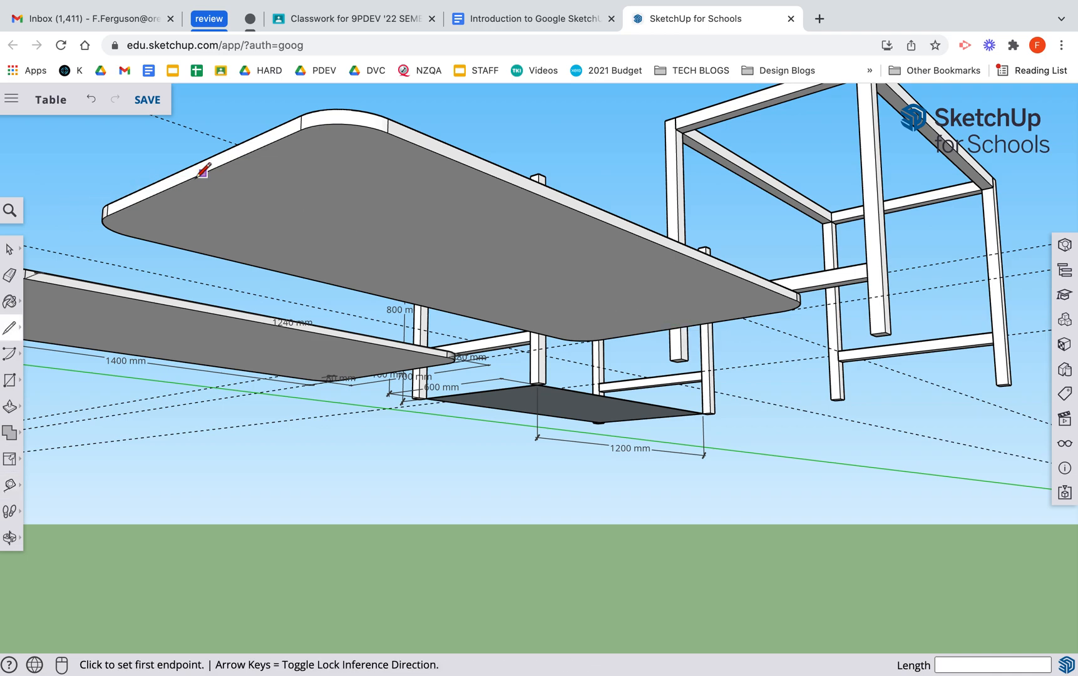
{"action": "left_click", "coordinate": [192, 177]}
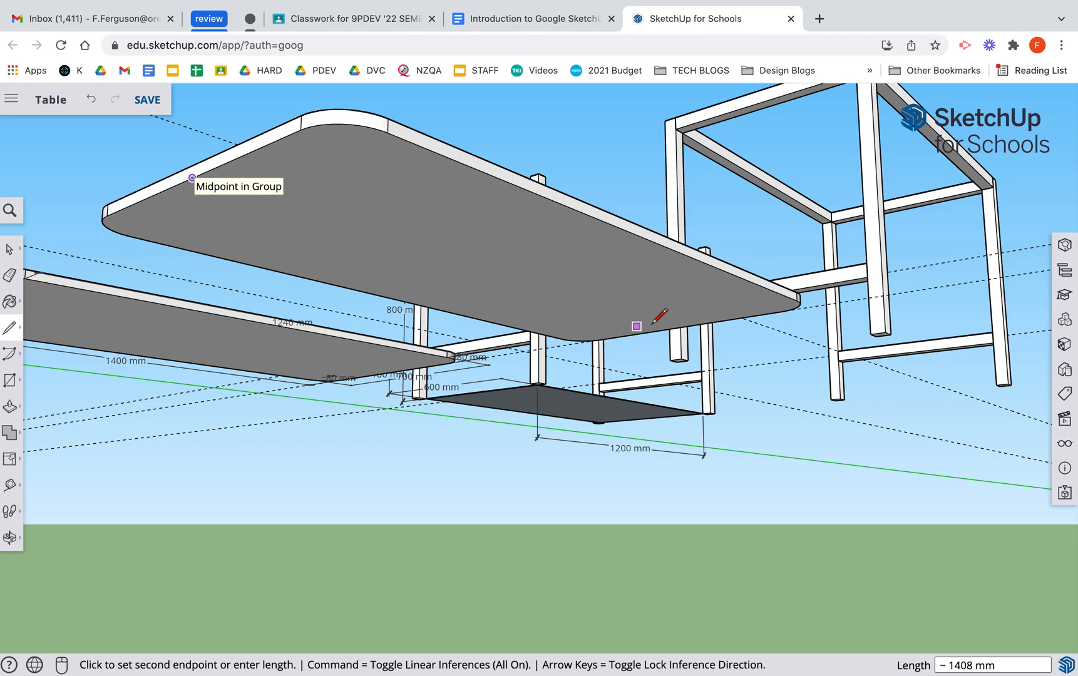
{"action": "left_click", "coordinate": [685, 325]}
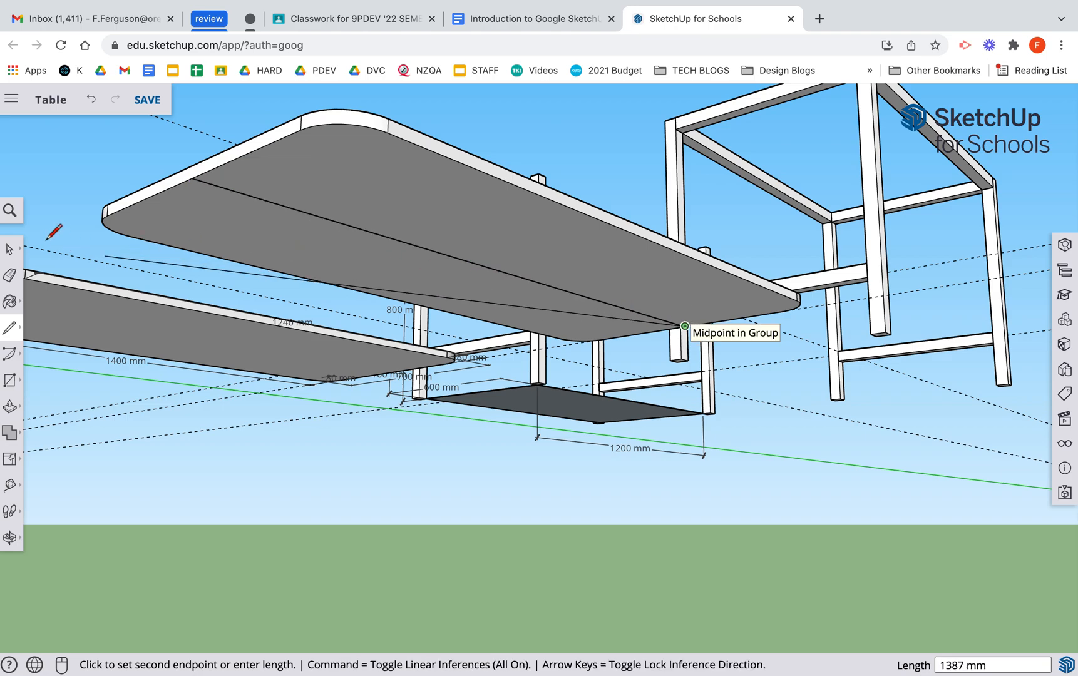
{"action": "key", "text": "Escape"}
{"action": "left_click", "coordinate": [12, 249]}
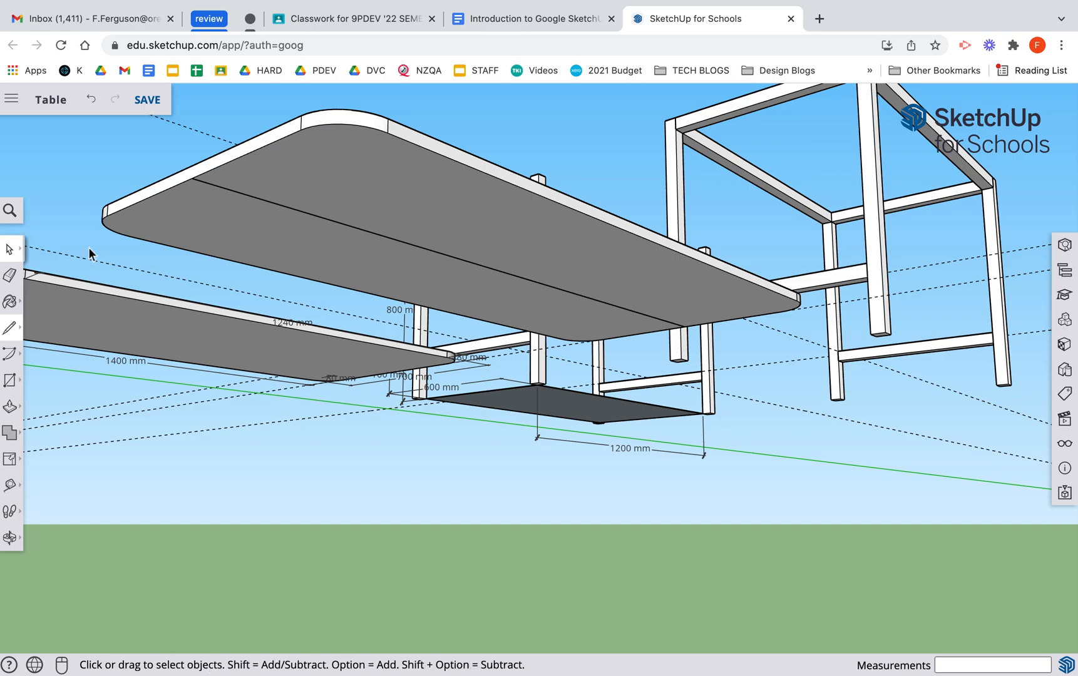
Step: Draw a crosswise centre line on the tabletop's underside between the midpoints of its two long edges
{"action": "key", "text": "o"}
{"action": "left_click_drag", "start_coordinate": [852, 161], "coordinate": [874, 180]}
{"action": "key", "text": "space"}
{"action": "key", "text": "l"}
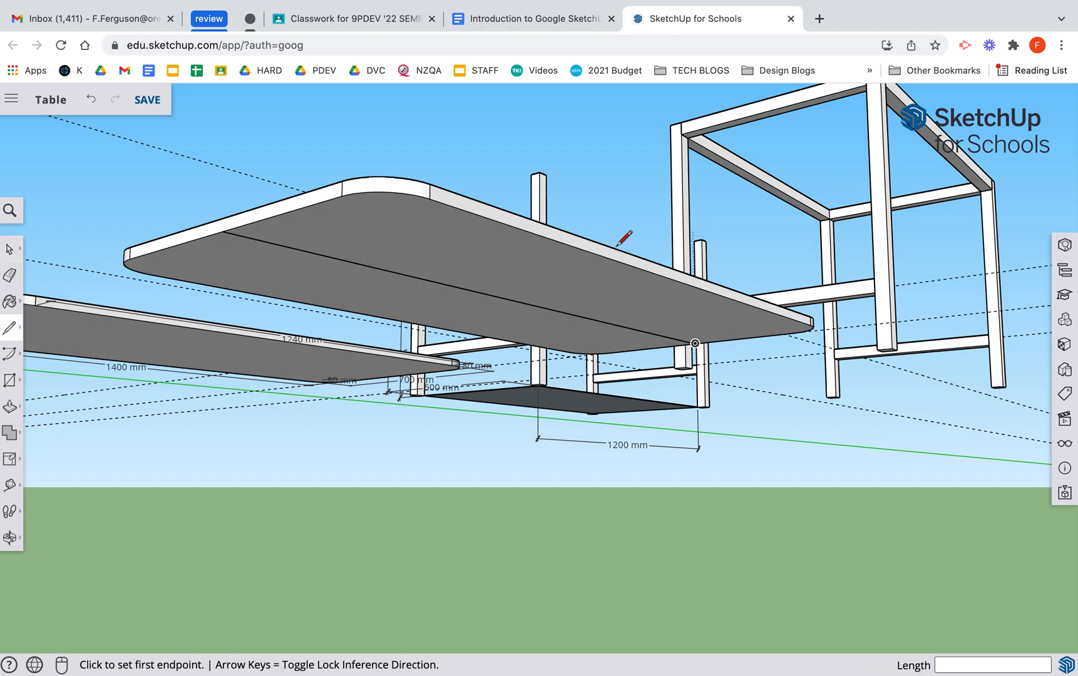
{"action": "left_click", "coordinate": [674, 279]}
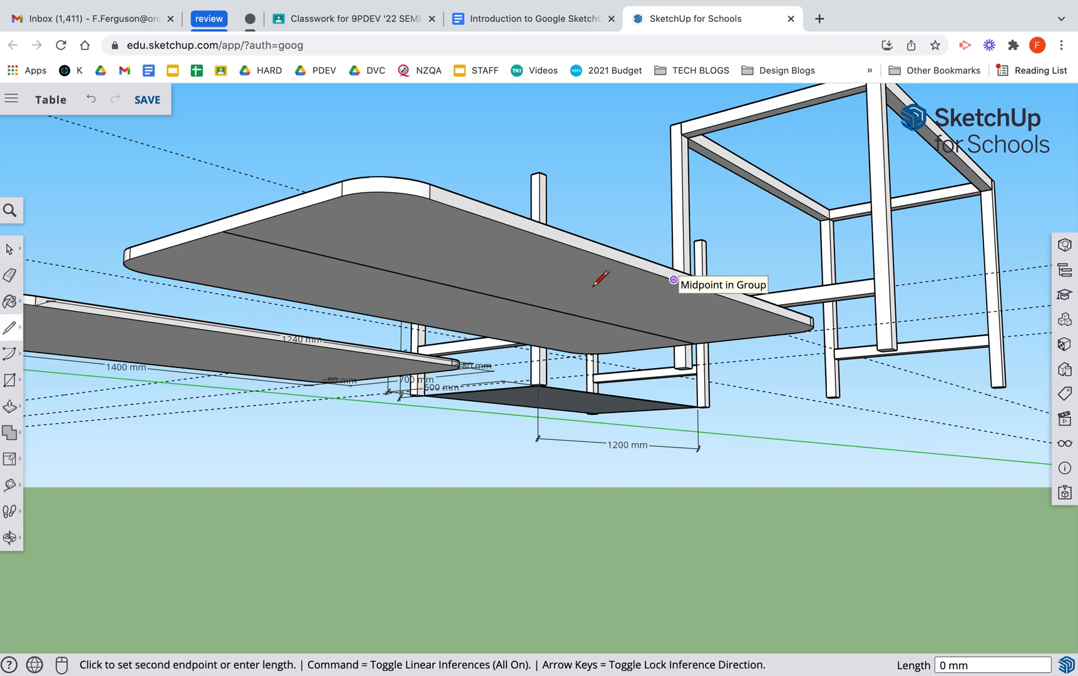
{"action": "left_click", "coordinate": [407, 321]}
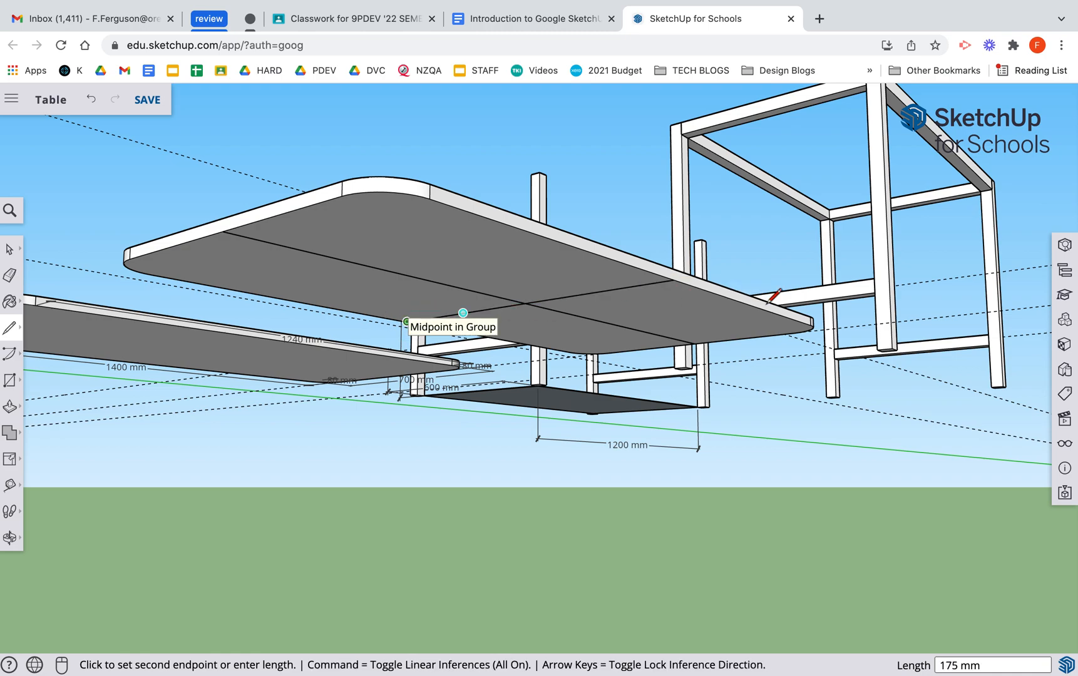
{"action": "key", "text": "Escape"}
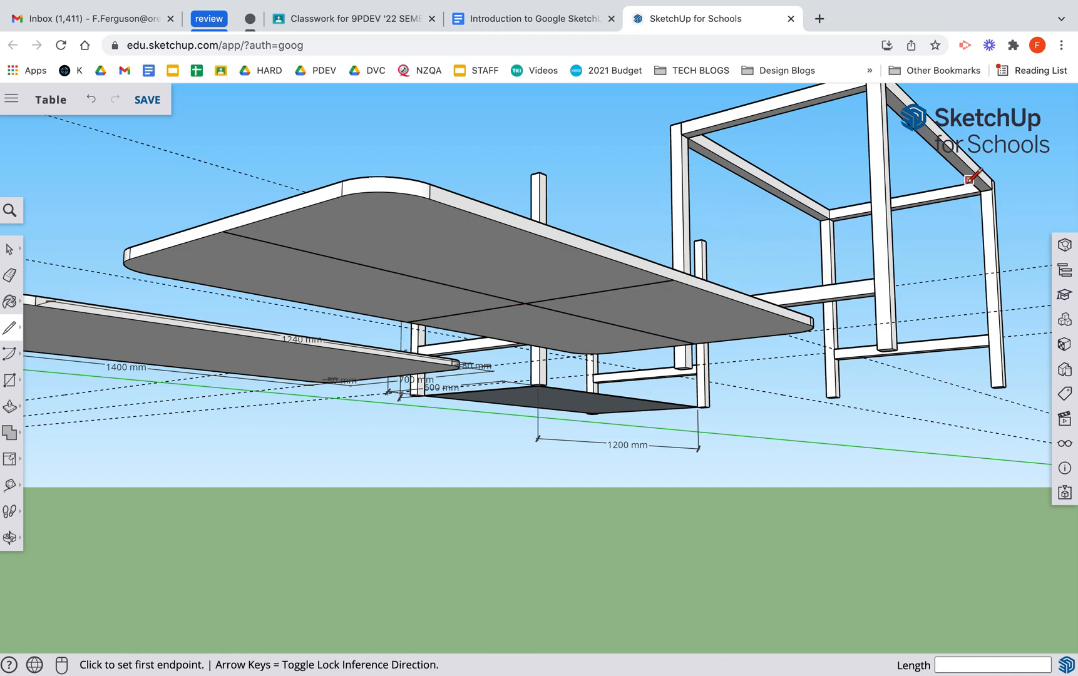
Step: Draw a lengthwise centre line across the frame between the inner midpoints of its two top crossbars
{"action": "key", "text": "p"}
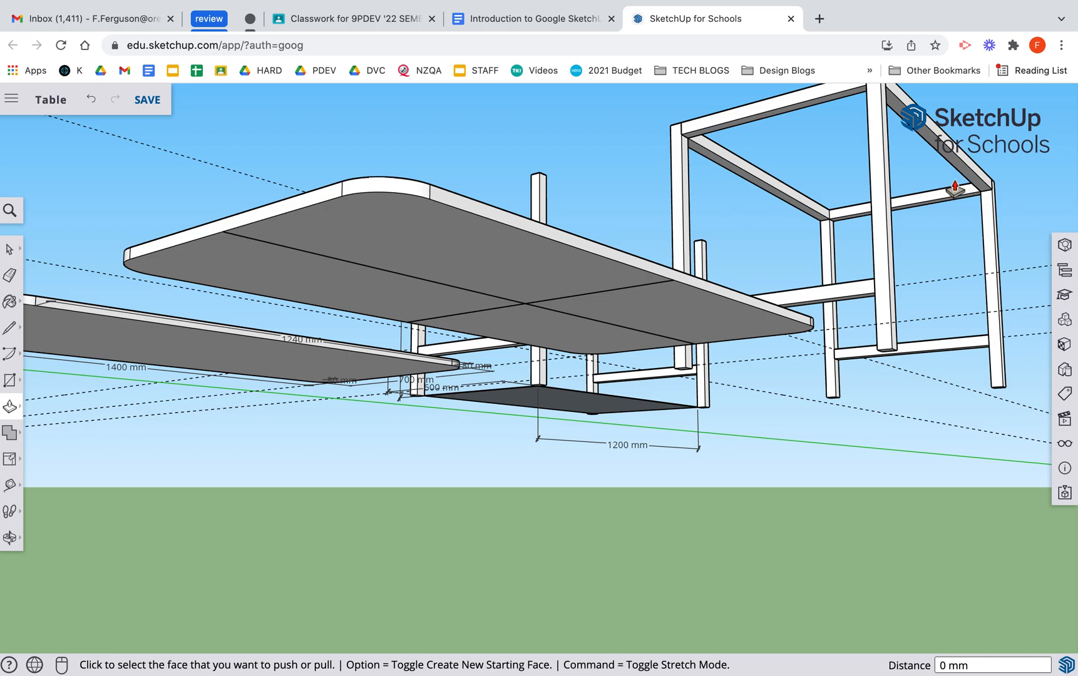
{"action": "key", "text": "o"}
{"action": "left_click_drag", "start_coordinate": [950, 173], "coordinate": [542, 317]}
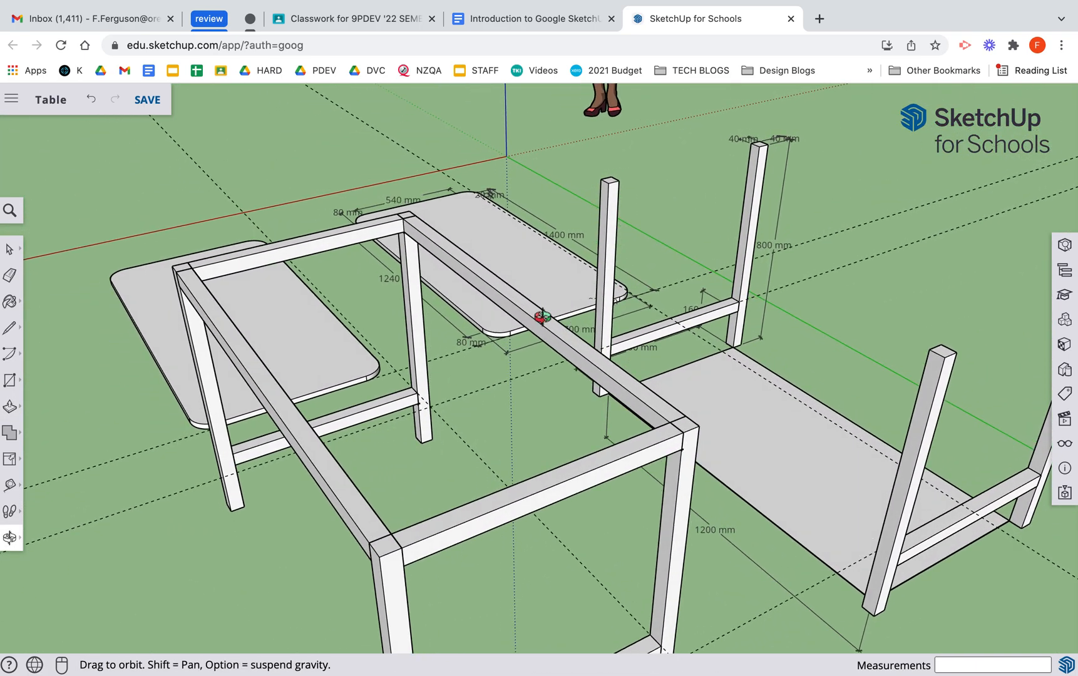
{"action": "key", "text": "l"}
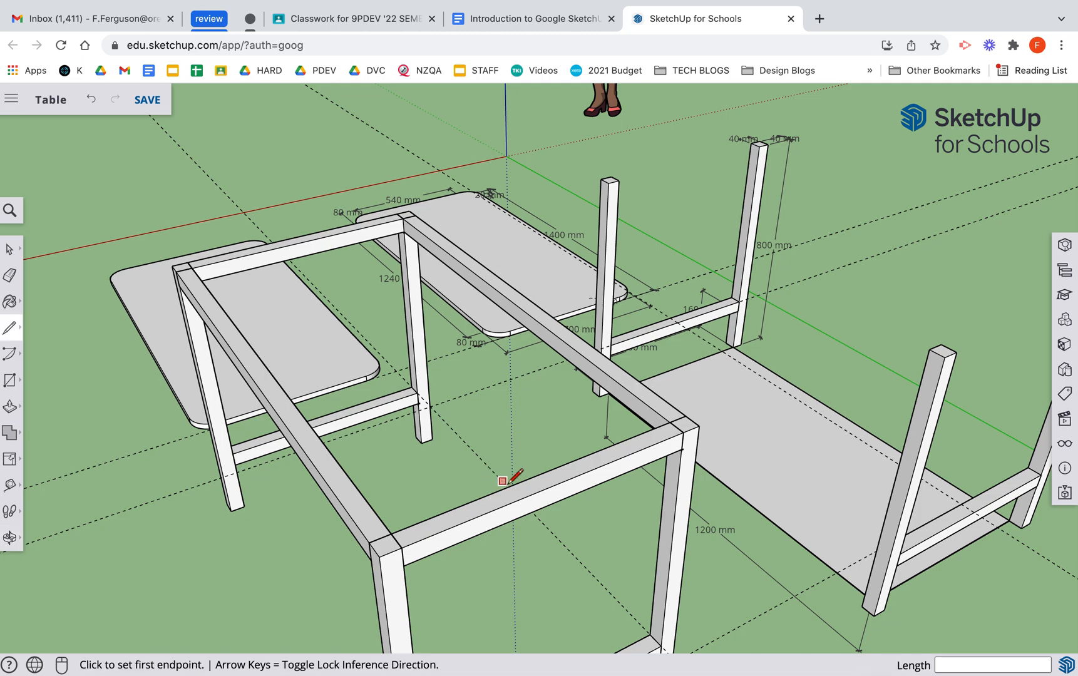
{"action": "left_click", "coordinate": [541, 475]}
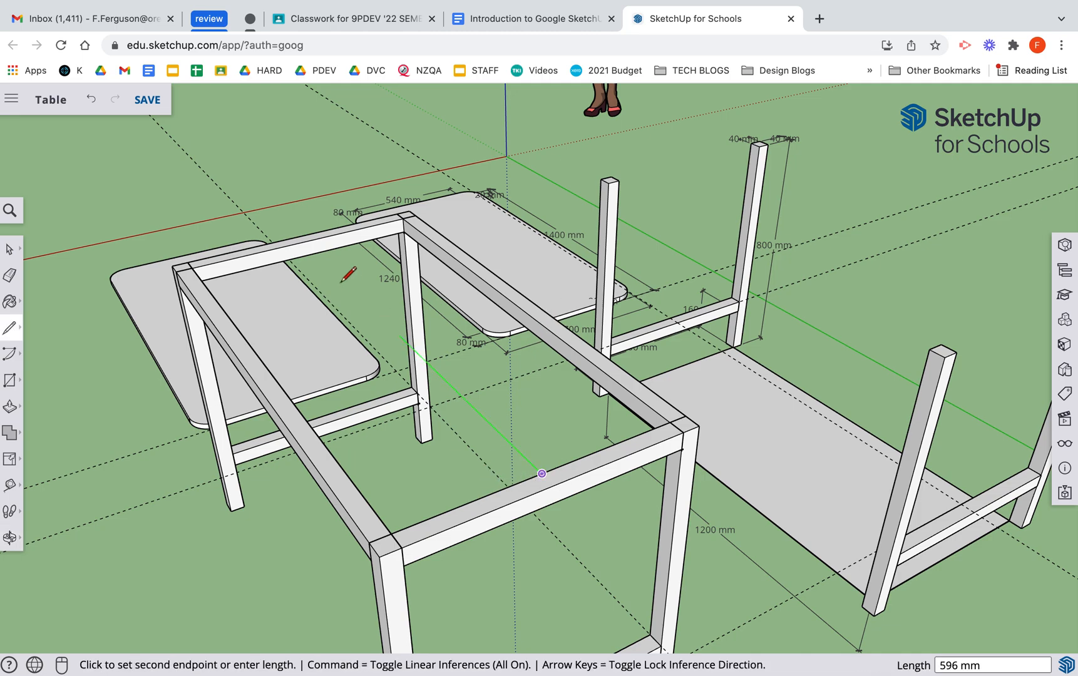
{"action": "left_click", "coordinate": [305, 245]}
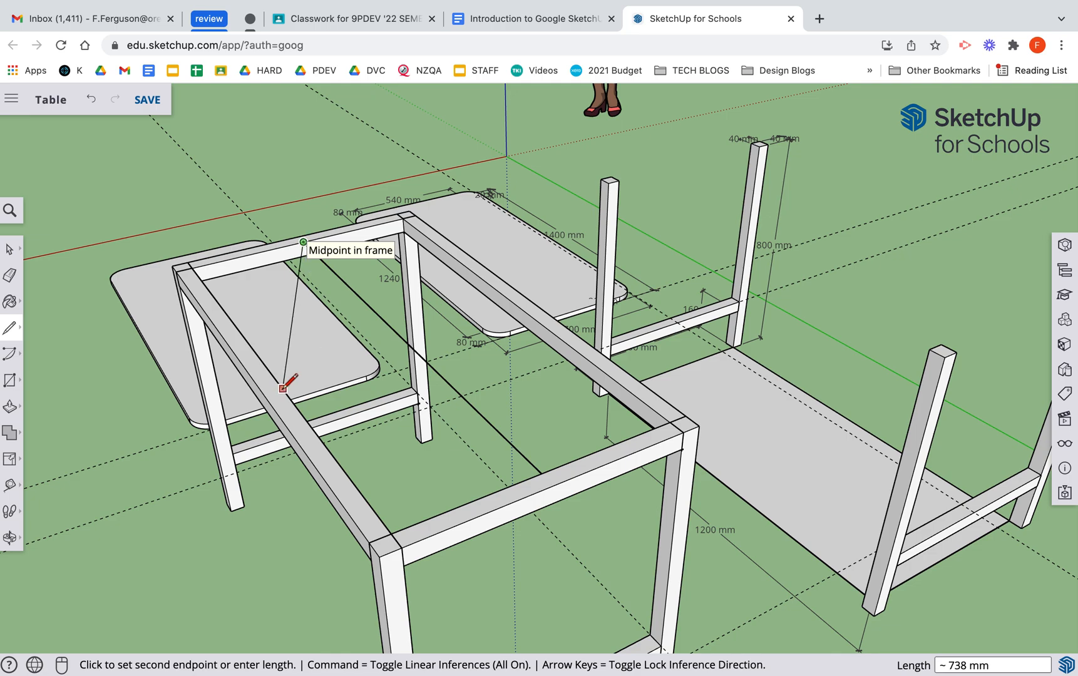
{"action": "key", "text": "Escape"}
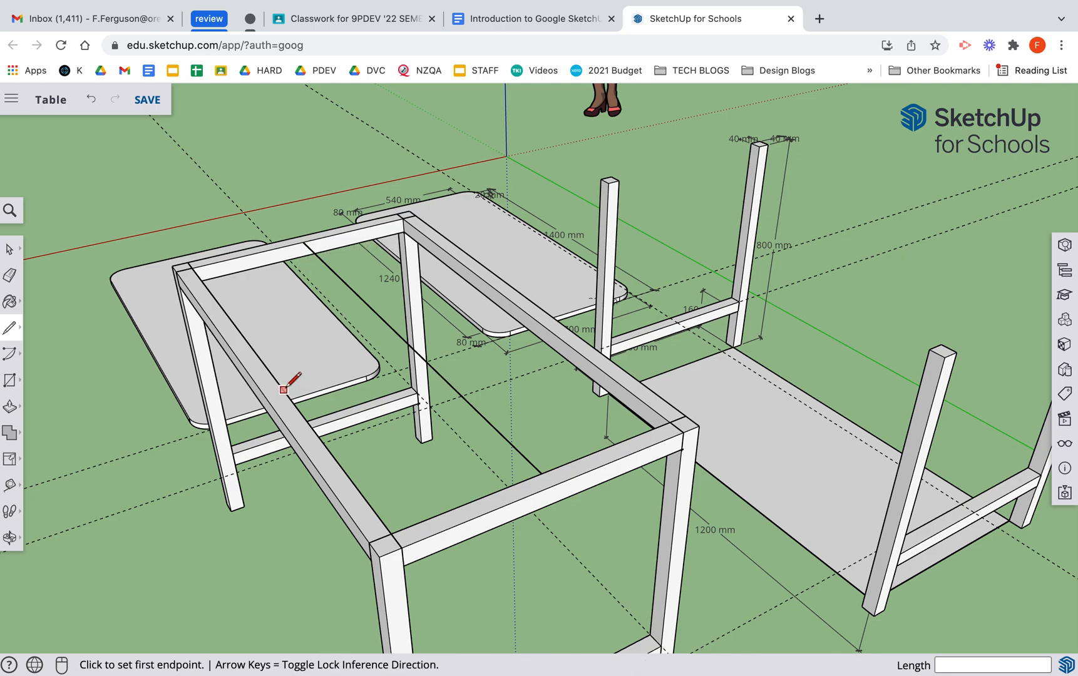
Step: Draw a crosswise centre line across the frame between the inner midpoints of the two long top rails
{"action": "left_click", "coordinate": [271, 372]}
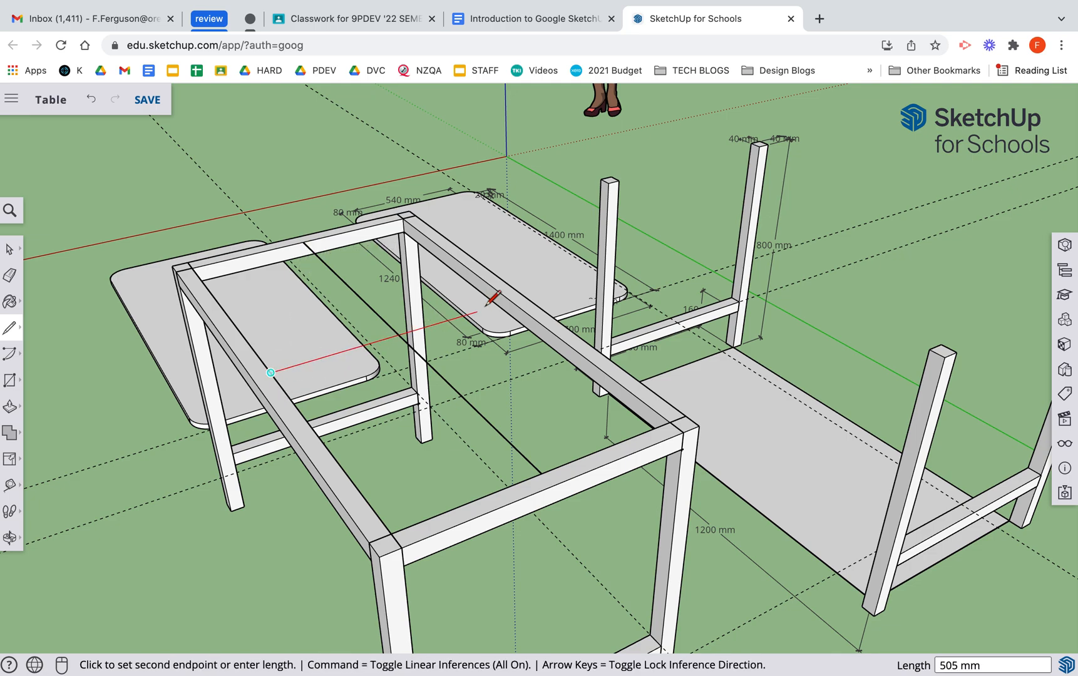
{"action": "left_click", "coordinate": [539, 308]}
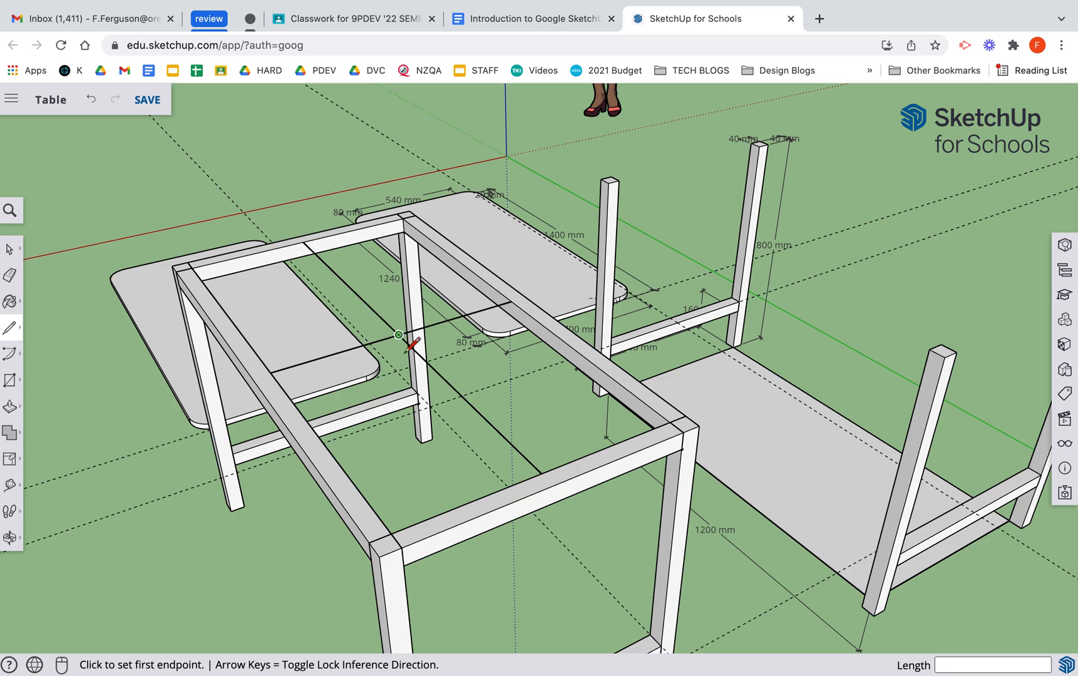
{"action": "key", "text": "p"}
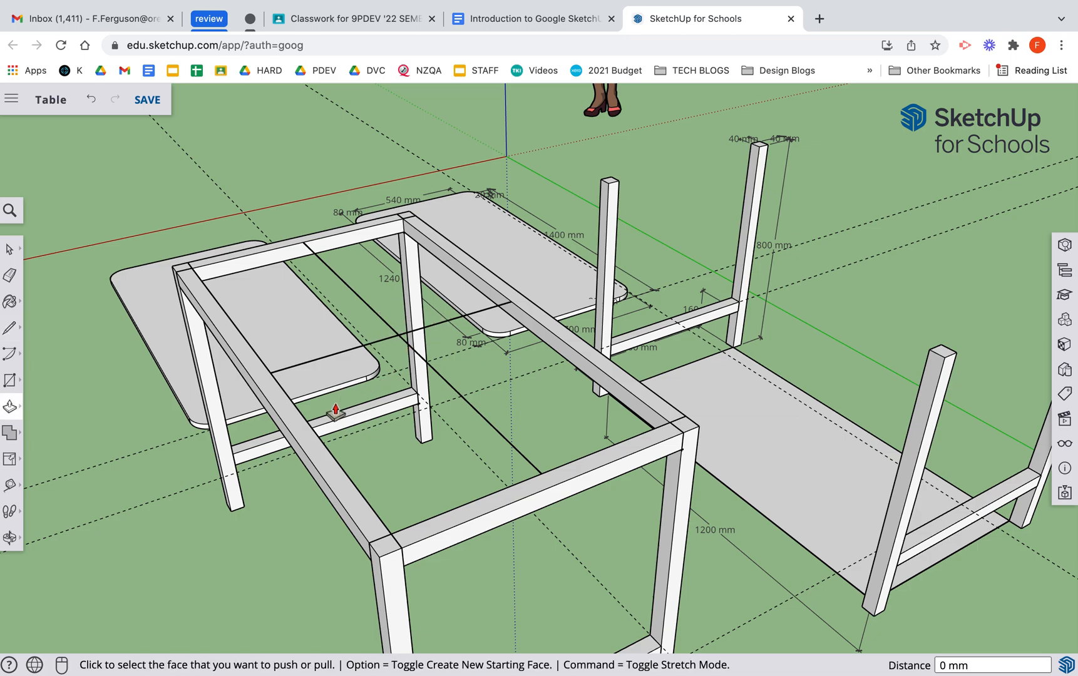
Step: Select the copied tabletop together with the two centre lines crossing its underside
{"action": "key", "text": "o"}
{"action": "left_click_drag", "start_coordinate": [335, 411], "coordinate": [572, 156]}
{"action": "left_click_drag", "start_coordinate": [577, 109], "coordinate": [602, 563], "text": "shift"}
{"action": "left_click_drag", "start_coordinate": [666, 477], "coordinate": [463, 303]}
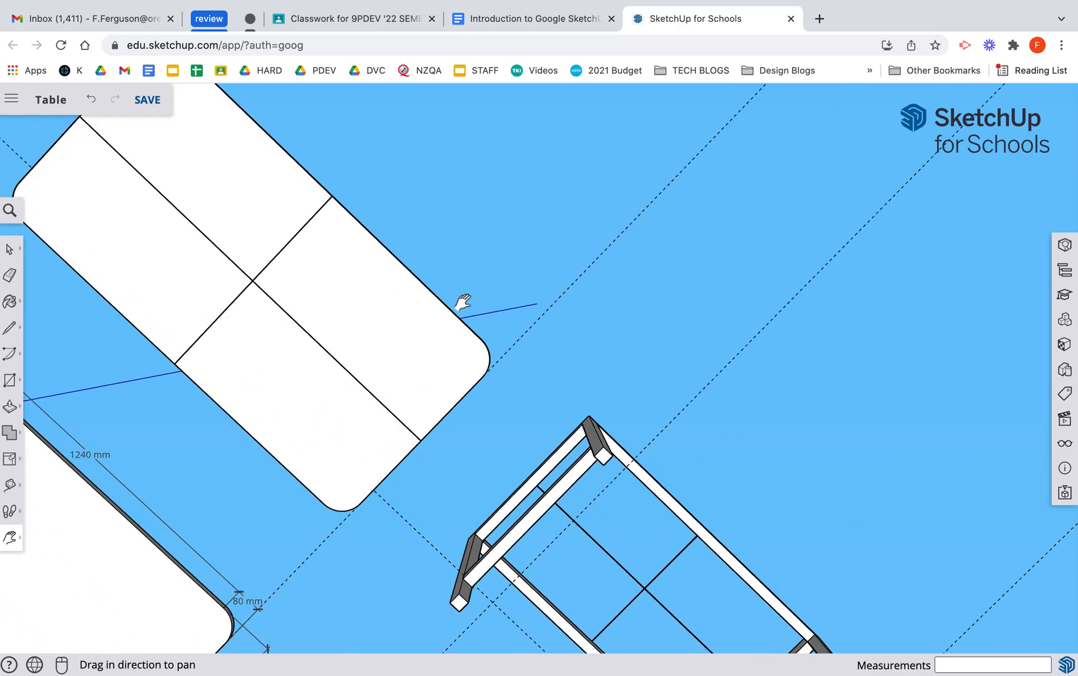
{"action": "left_click_drag", "start_coordinate": [469, 372], "coordinate": [458, 400]}
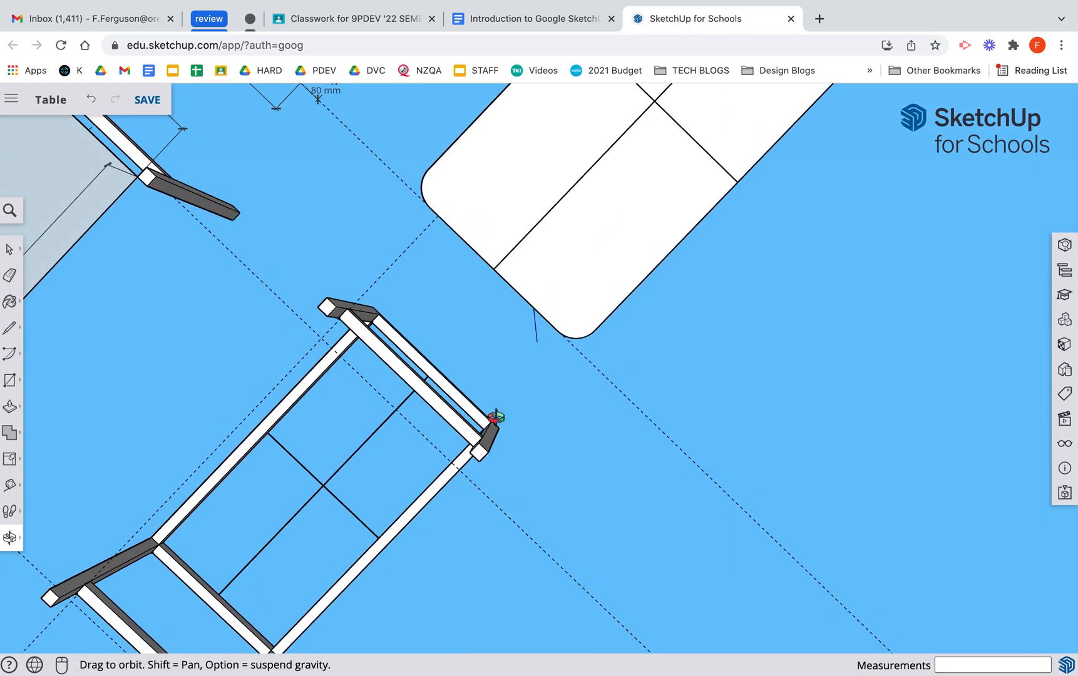
{"action": "left_click_drag", "start_coordinate": [854, 557], "coordinate": [912, 587]}
{"action": "left_click_drag", "start_coordinate": [851, 595], "coordinate": [668, 312]}
{"action": "mouse_move", "coordinate": [330, 335]}
{"action": "left_mouse_down"}
{"action": "mouse_move", "coordinate": [319, 290]}
{"action": "mouse_move", "coordinate": [299, 316]}
{"action": "mouse_move", "coordinate": [414, 348]}
{"action": "mouse_move", "coordinate": [347, 322]}
{"action": "left_mouse_up"}
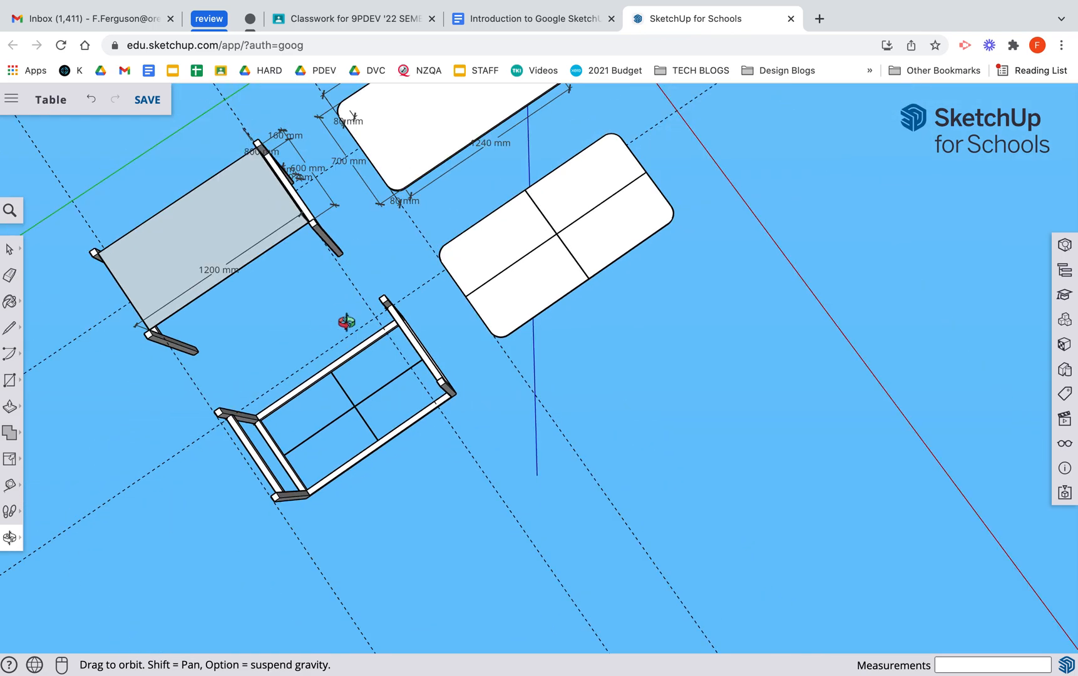
{"action": "left_click", "coordinate": [10, 250]}
{"action": "left_click_drag", "start_coordinate": [401, 118], "coordinate": [705, 339]}
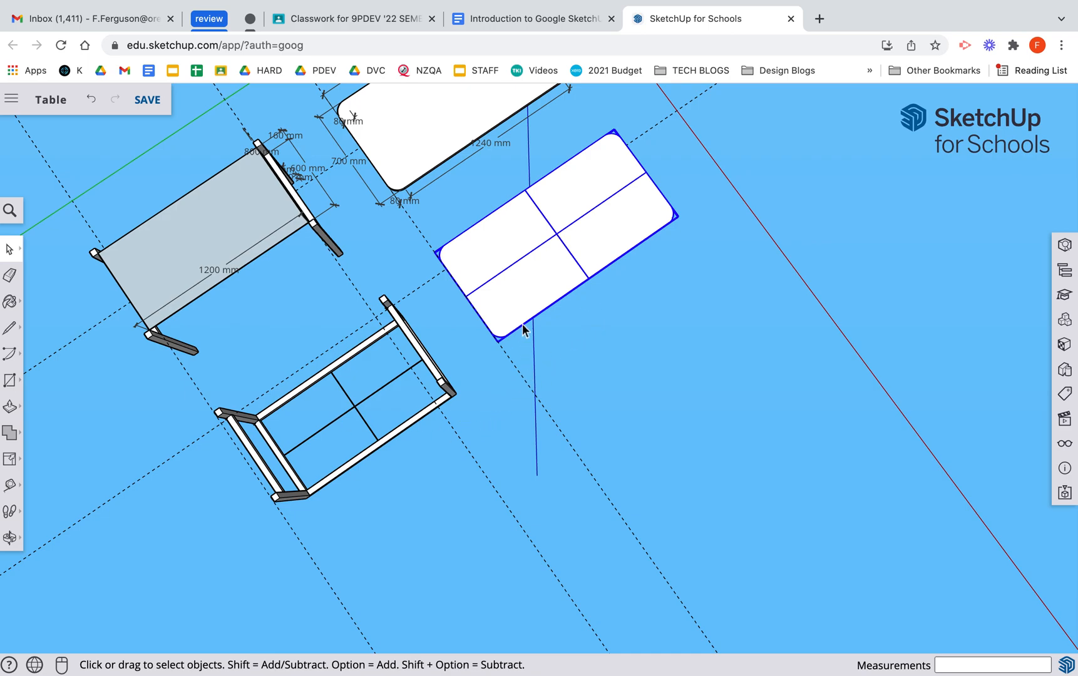
Step: Move the selected tabletop and its centre lines about 1038 mm straight up along the blue axis
{"action": "middle_click_drag", "start_coordinate": [449, 357], "coordinate": [451, 219]}
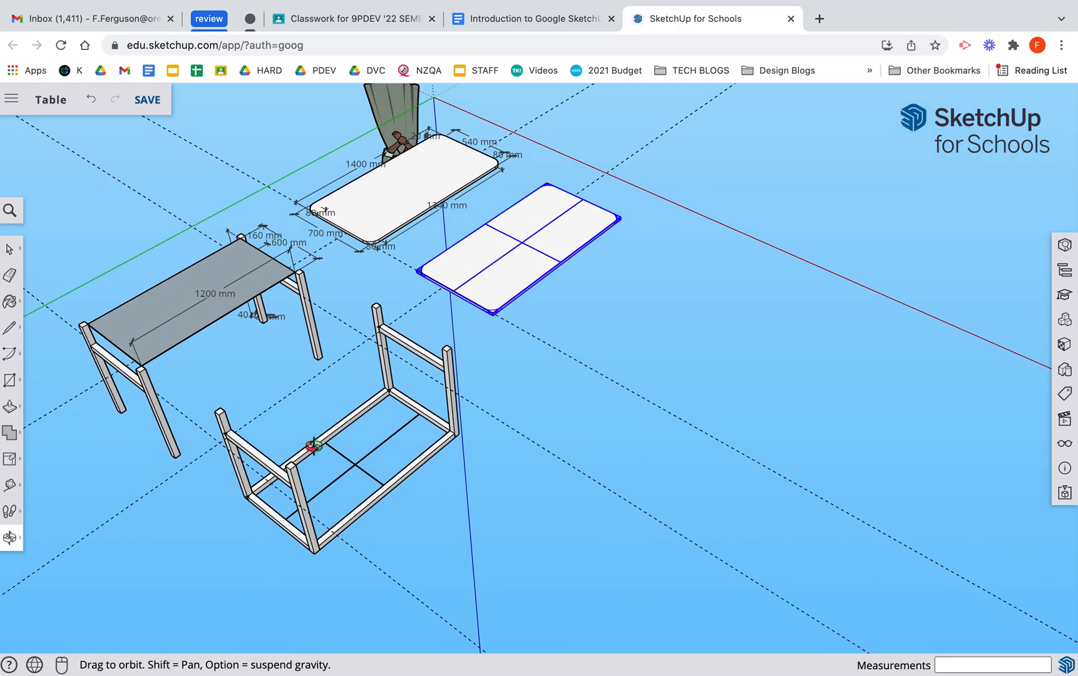
{"action": "scroll", "coordinate": [315, 446], "scroll_direction": "up", "scroll_amount": 3}
{"action": "key", "text": "m"}
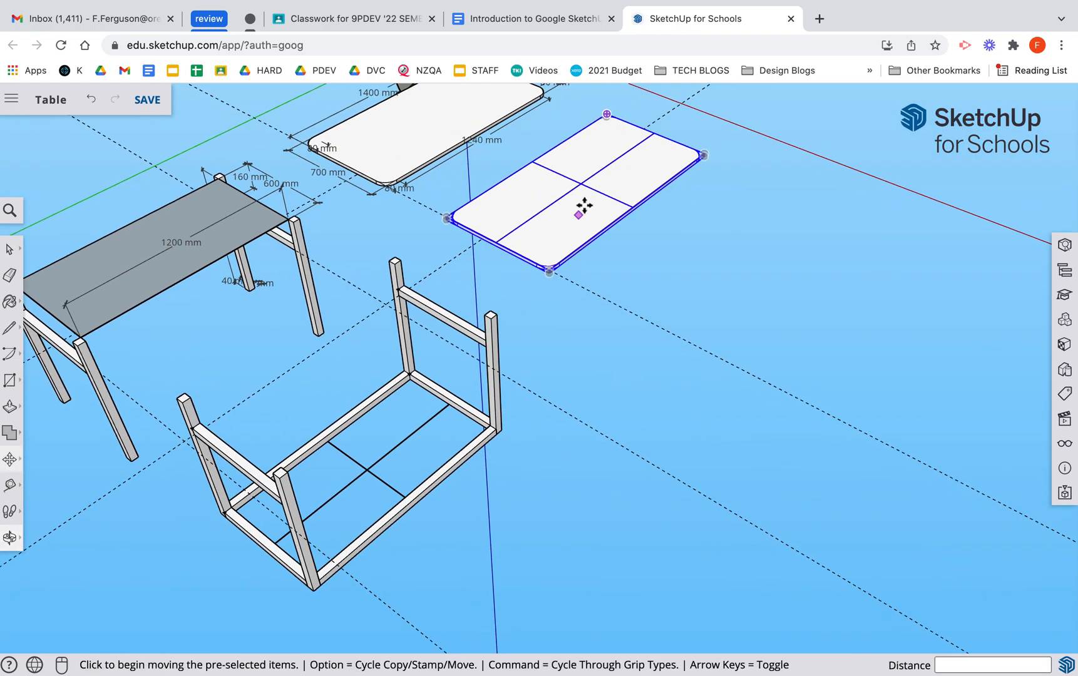
{"action": "left_click", "coordinate": [582, 182]}
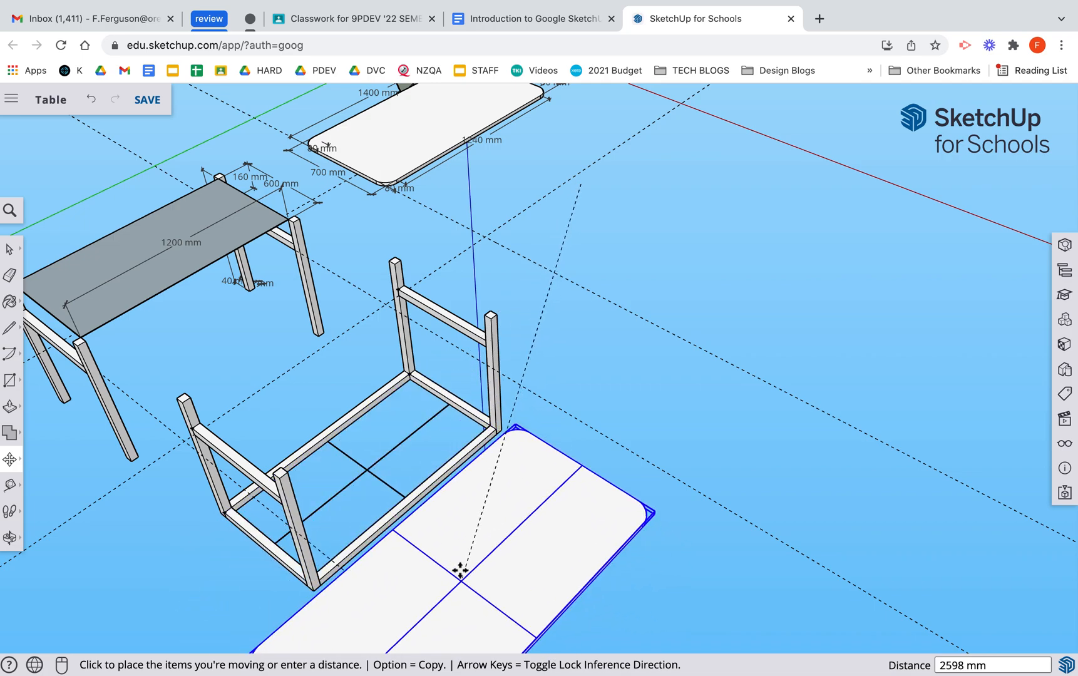
{"action": "left_click", "coordinate": [485, 563]}
{"action": "key", "text": "o"}
{"action": "left_click_drag", "start_coordinate": [481, 568], "coordinate": [561, 81]}
{"action": "left_click_drag", "start_coordinate": [471, 401], "coordinate": [579, 144]}
{"action": "left_click_drag", "start_coordinate": [531, 398], "coordinate": [248, 277]}
{"action": "key", "text": "m"}
{"action": "left_click", "coordinate": [712, 412]}
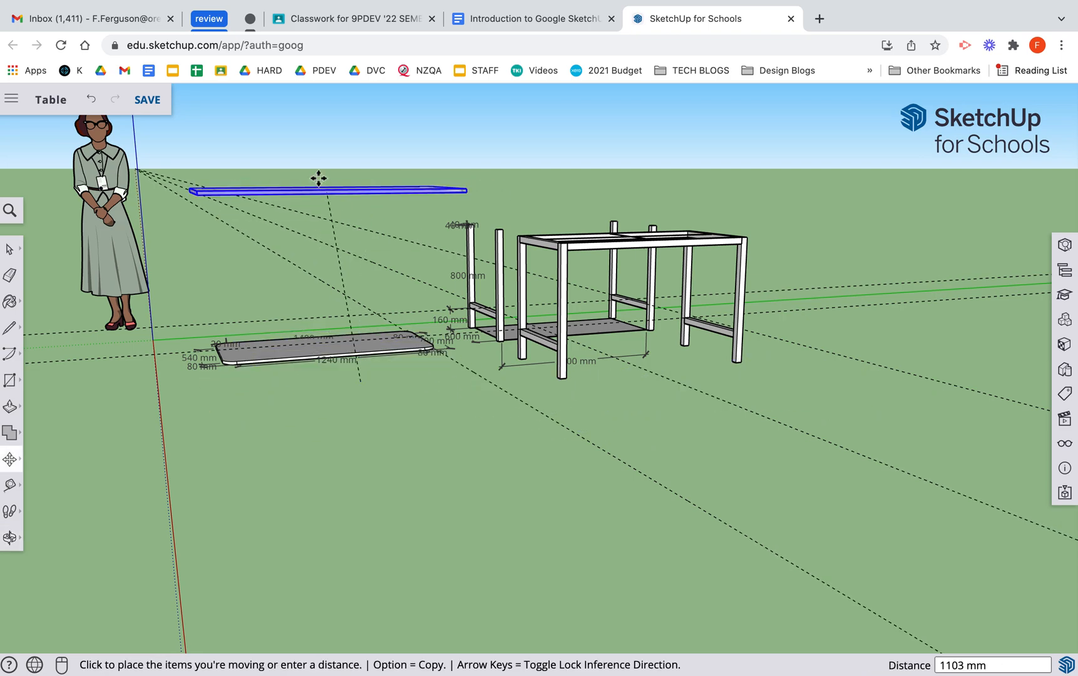
{"action": "left_click", "coordinate": [355, 202]}
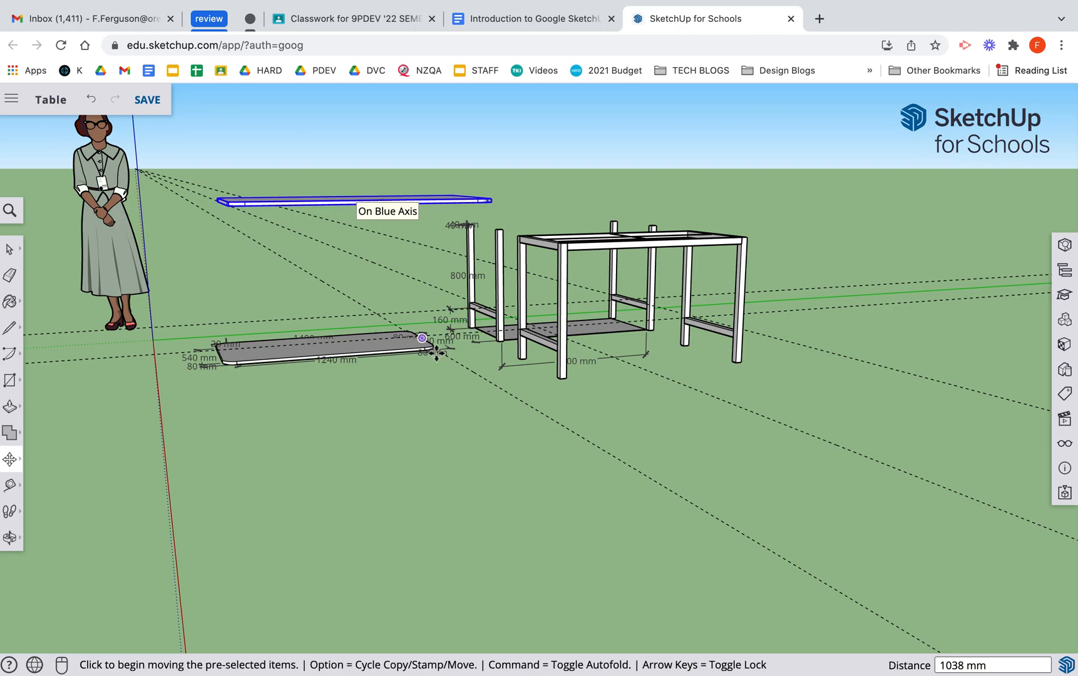
Step: Move the selected tabletop by the crossing of its centre lines onto the crossing of the frame's centre lines, then clear the selection
{"action": "key", "text": "o"}
{"action": "left_click_drag", "start_coordinate": [482, 390], "coordinate": [559, 266]}
{"action": "scroll", "coordinate": [558, 266], "scroll_direction": "up", "scroll_amount": 2}
{"action": "scroll", "coordinate": [447, 303], "scroll_direction": "up", "scroll_amount": 3}
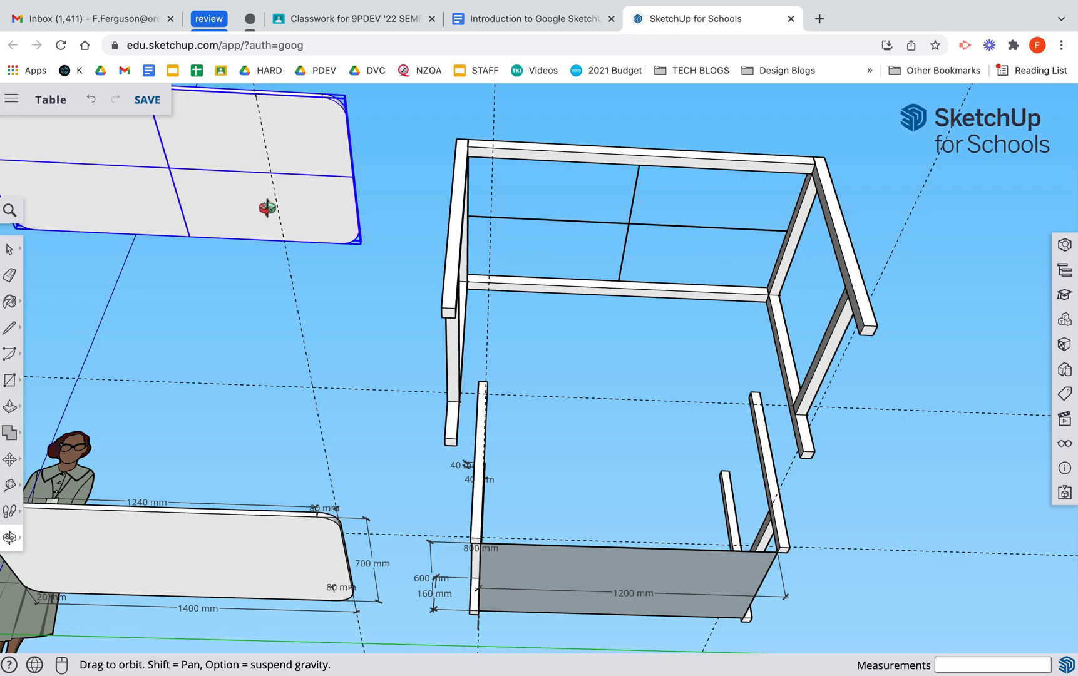
{"action": "key", "text": "m"}
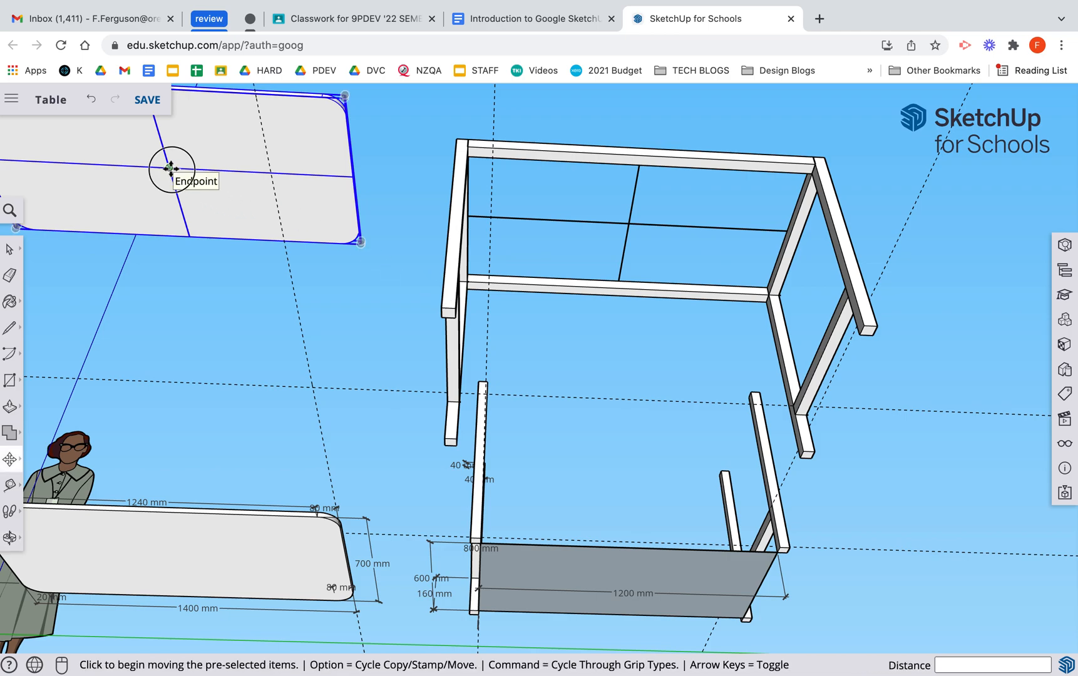
{"action": "left_click", "coordinate": [170, 168]}
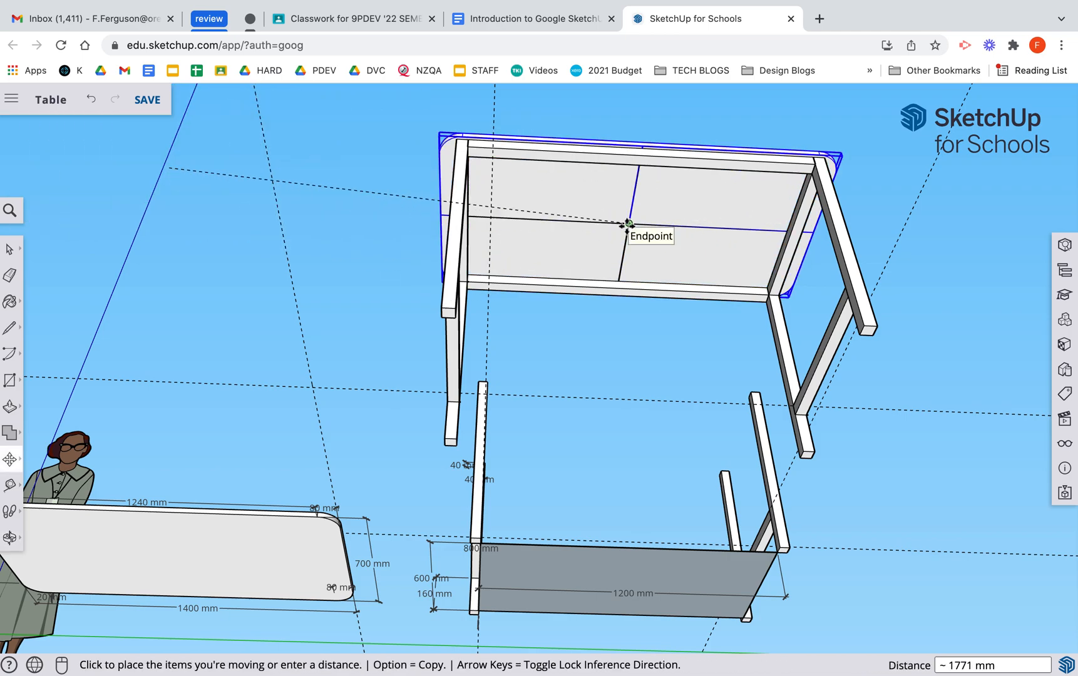
{"action": "left_click", "coordinate": [627, 226]}
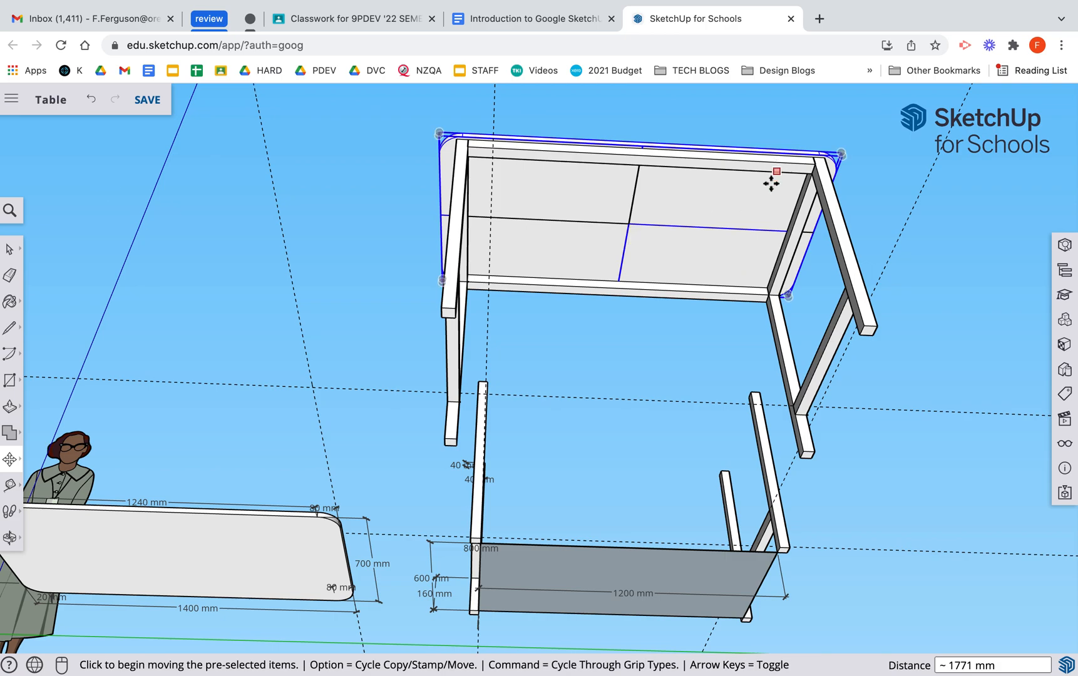
{"action": "left_click", "coordinate": [759, 301]}
{"action": "left_click", "coordinate": [725, 241]}
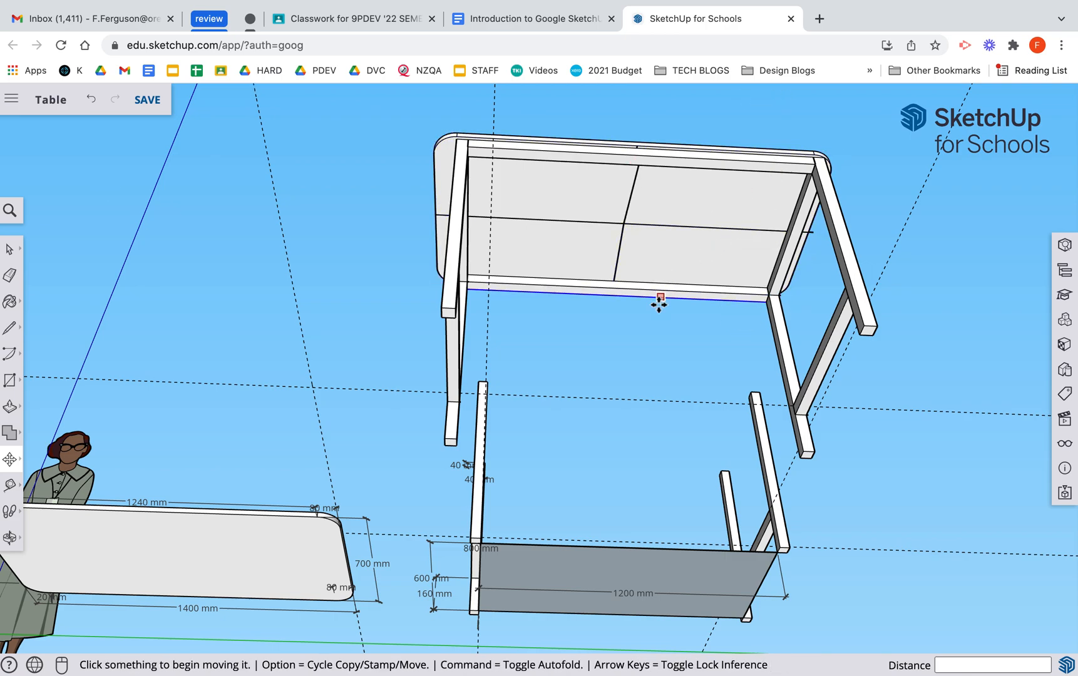
Step: Delete the crossing centre lines under the tabletop, along with the leftover line end sticking out past the frame's top crossbar
{"action": "key", "text": "o"}
{"action": "left_click_drag", "start_coordinate": [657, 330], "coordinate": [692, 399]}
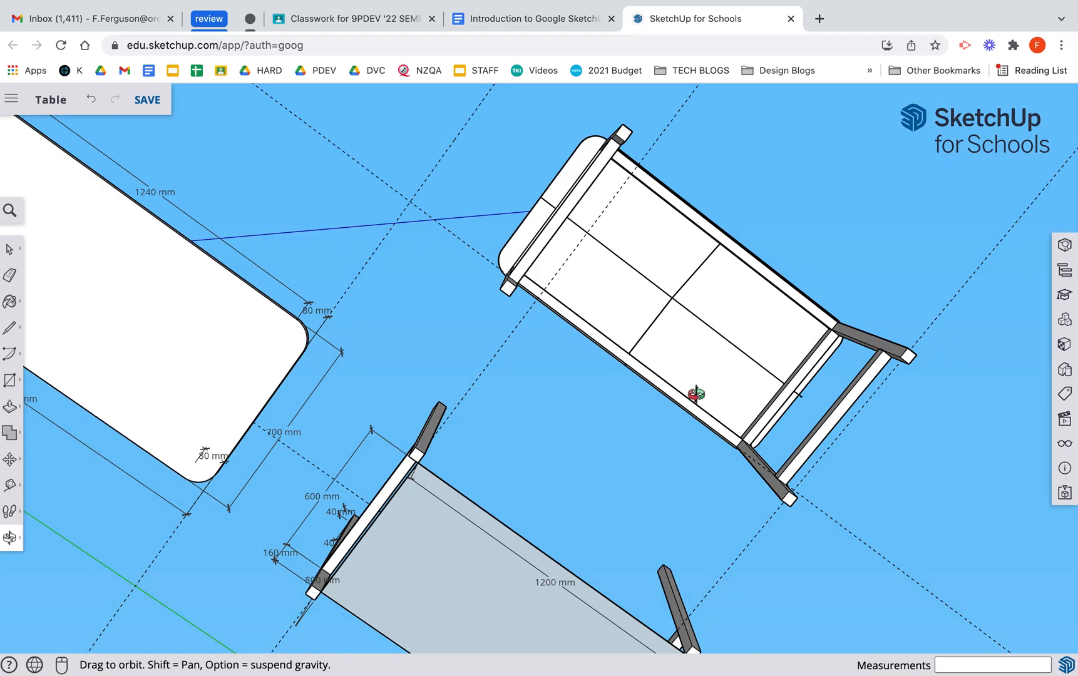
{"action": "key", "text": "m"}
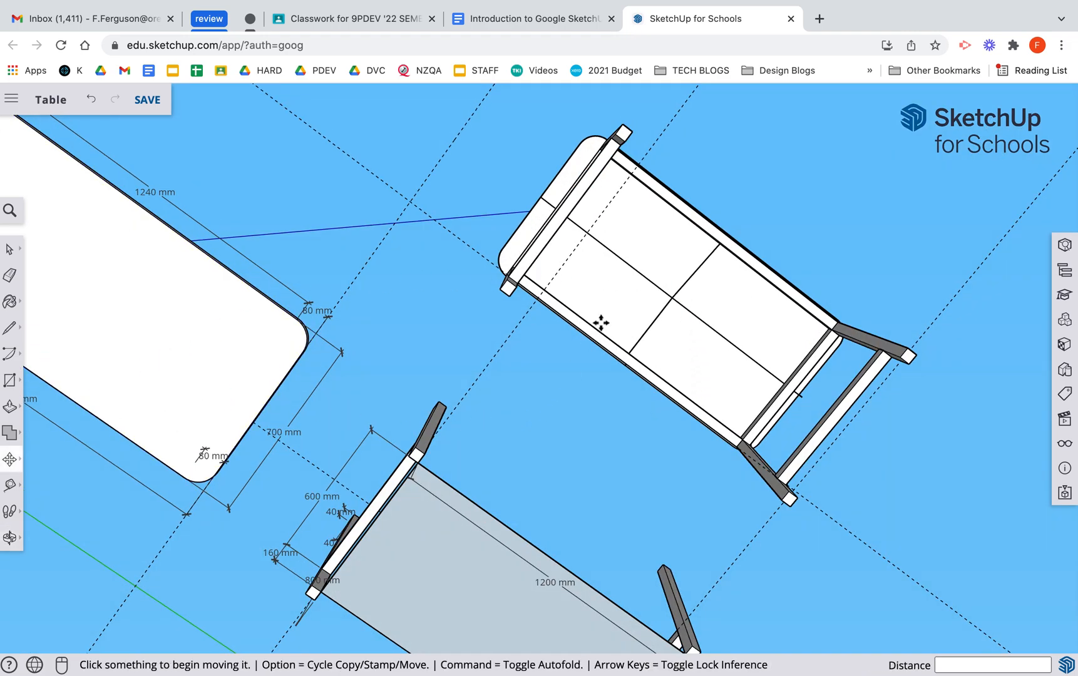
{"action": "key", "text": "space"}
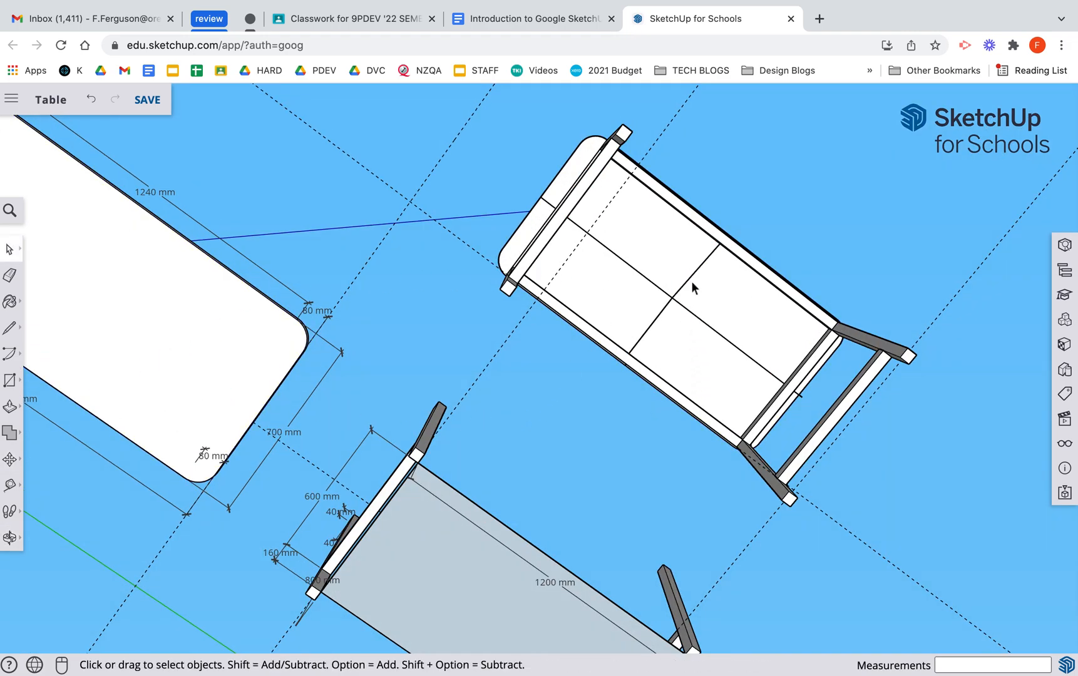
{"action": "left_click", "coordinate": [692, 285]}
{"action": "left_click", "coordinate": [665, 307]}
{"action": "key", "text": "Delete"}
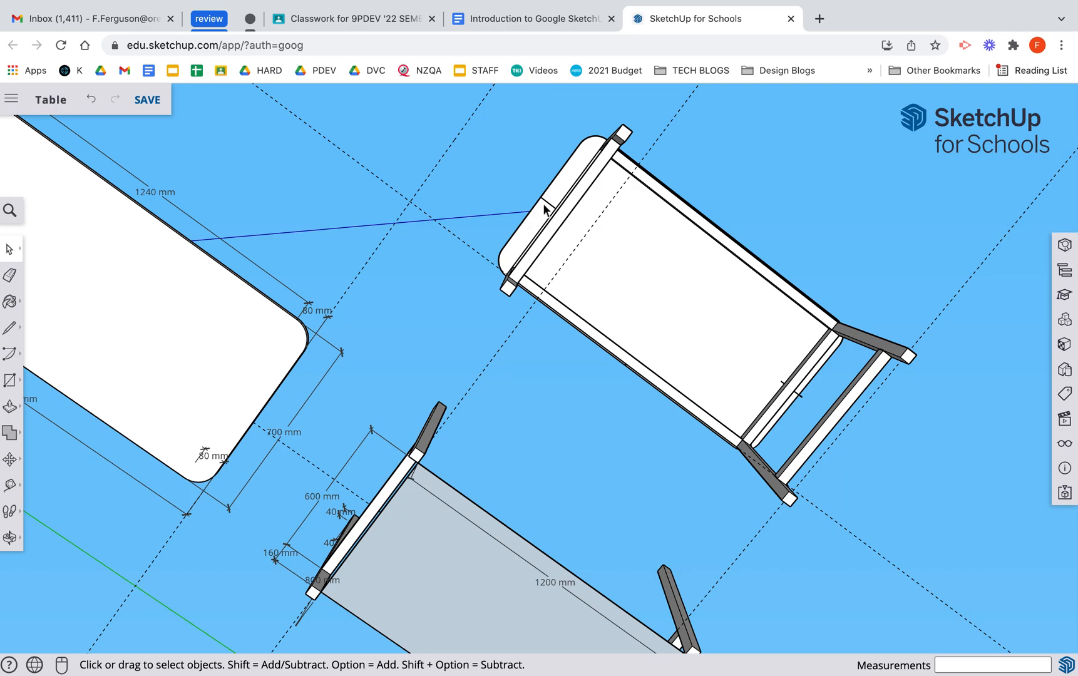
{"action": "left_click", "coordinate": [795, 393]}
{"action": "key", "text": "Delete"}
{"action": "key", "text": "o"}
{"action": "left_click_drag", "start_coordinate": [710, 285], "coordinate": [689, 476]}
{"action": "left_click_drag", "start_coordinate": [680, 216], "coordinate": [678, 275]}
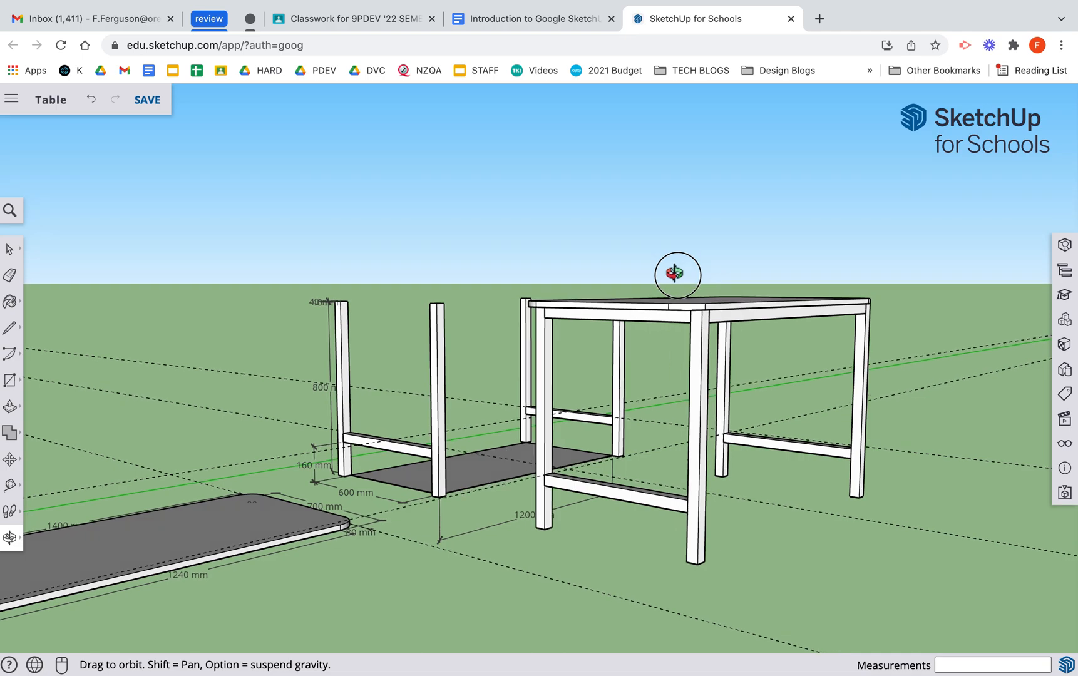